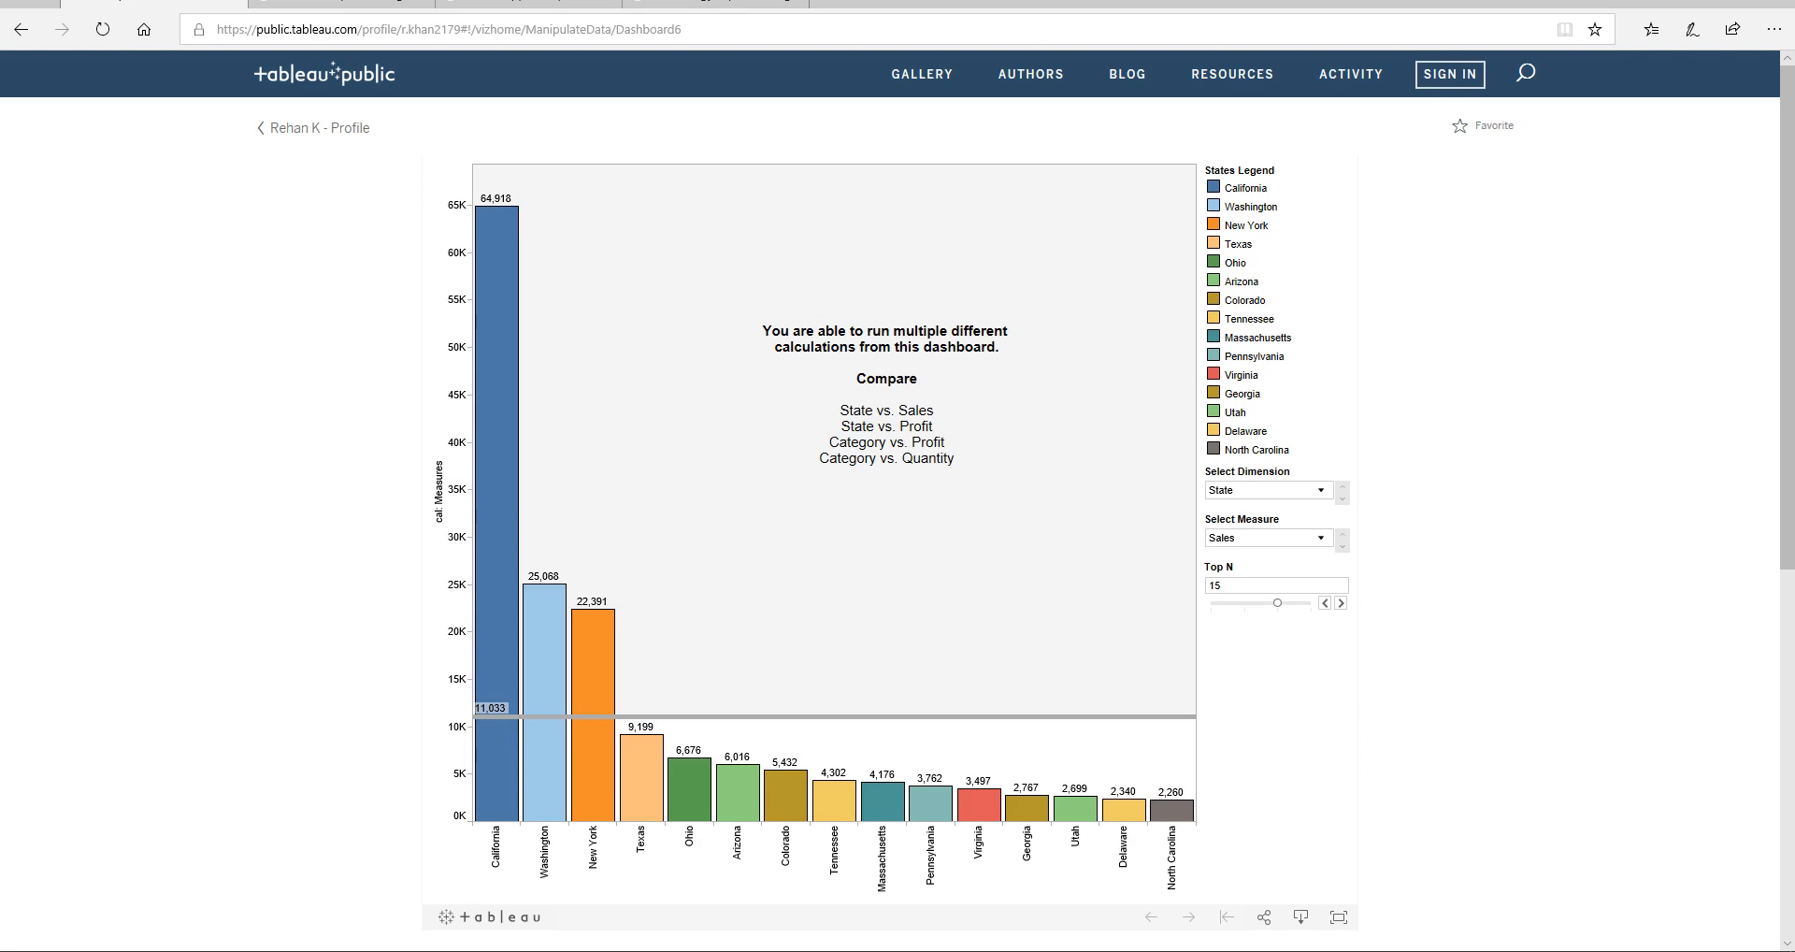
Examine the options offered by the Select Dimension and Select Measure parameters on the published dashboard
click(1319, 490)
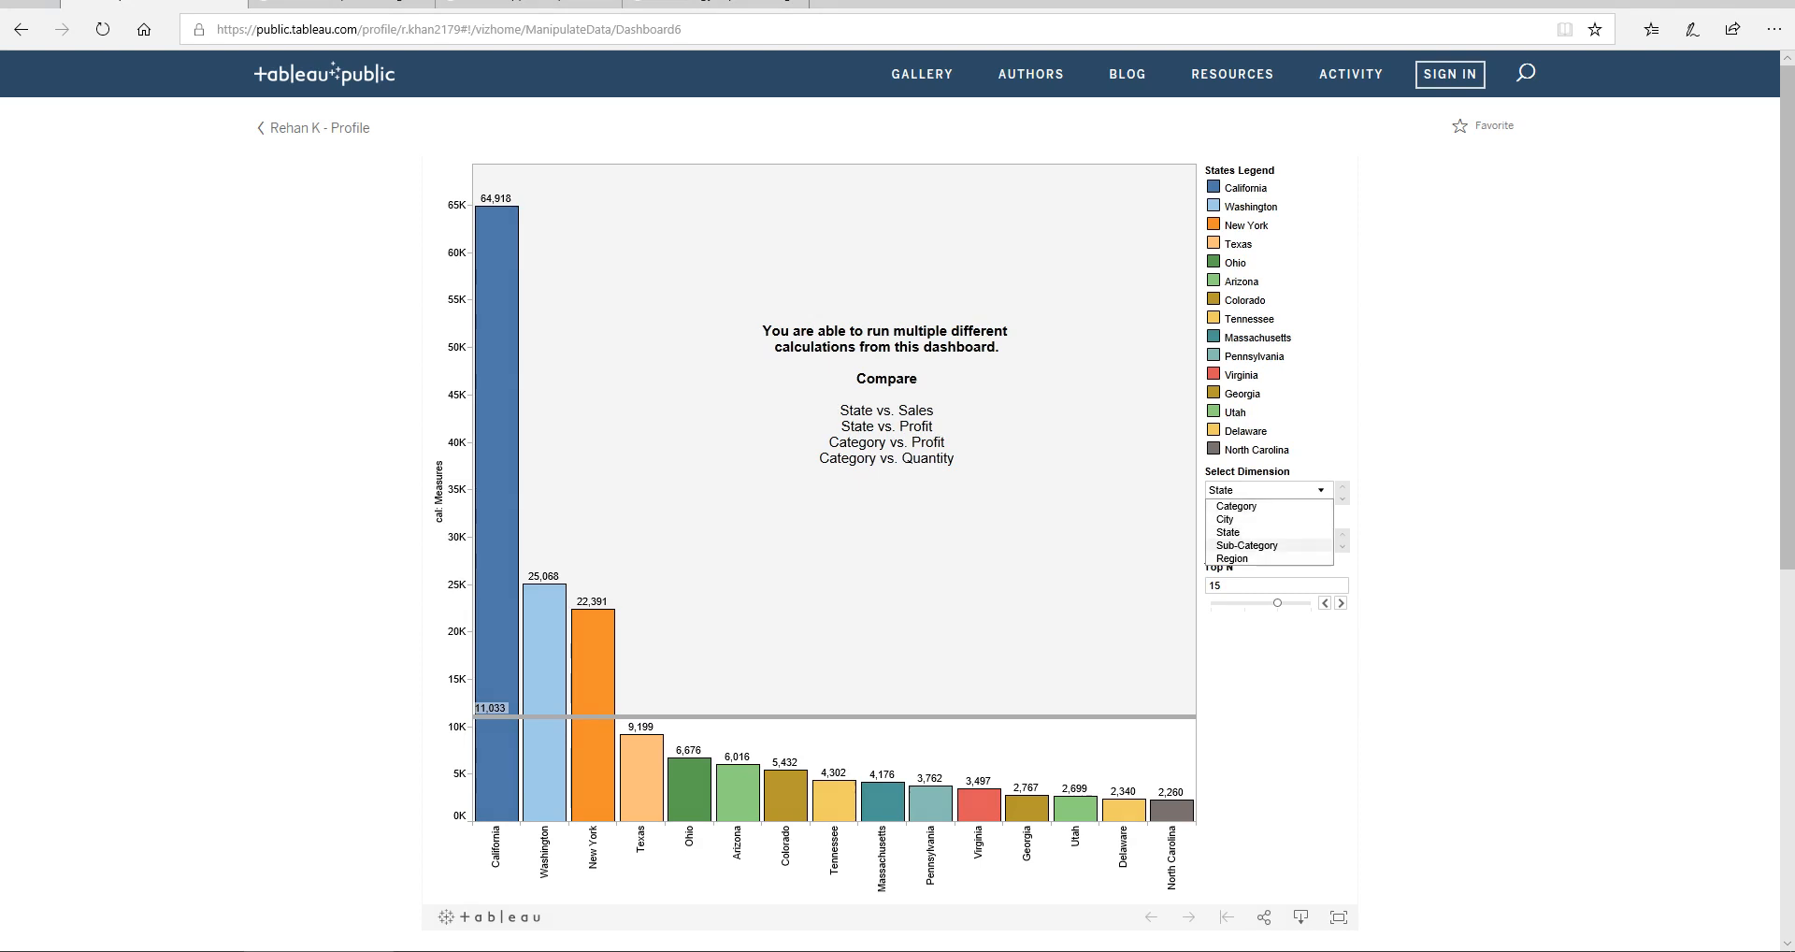
click(1295, 532)
click(1319, 538)
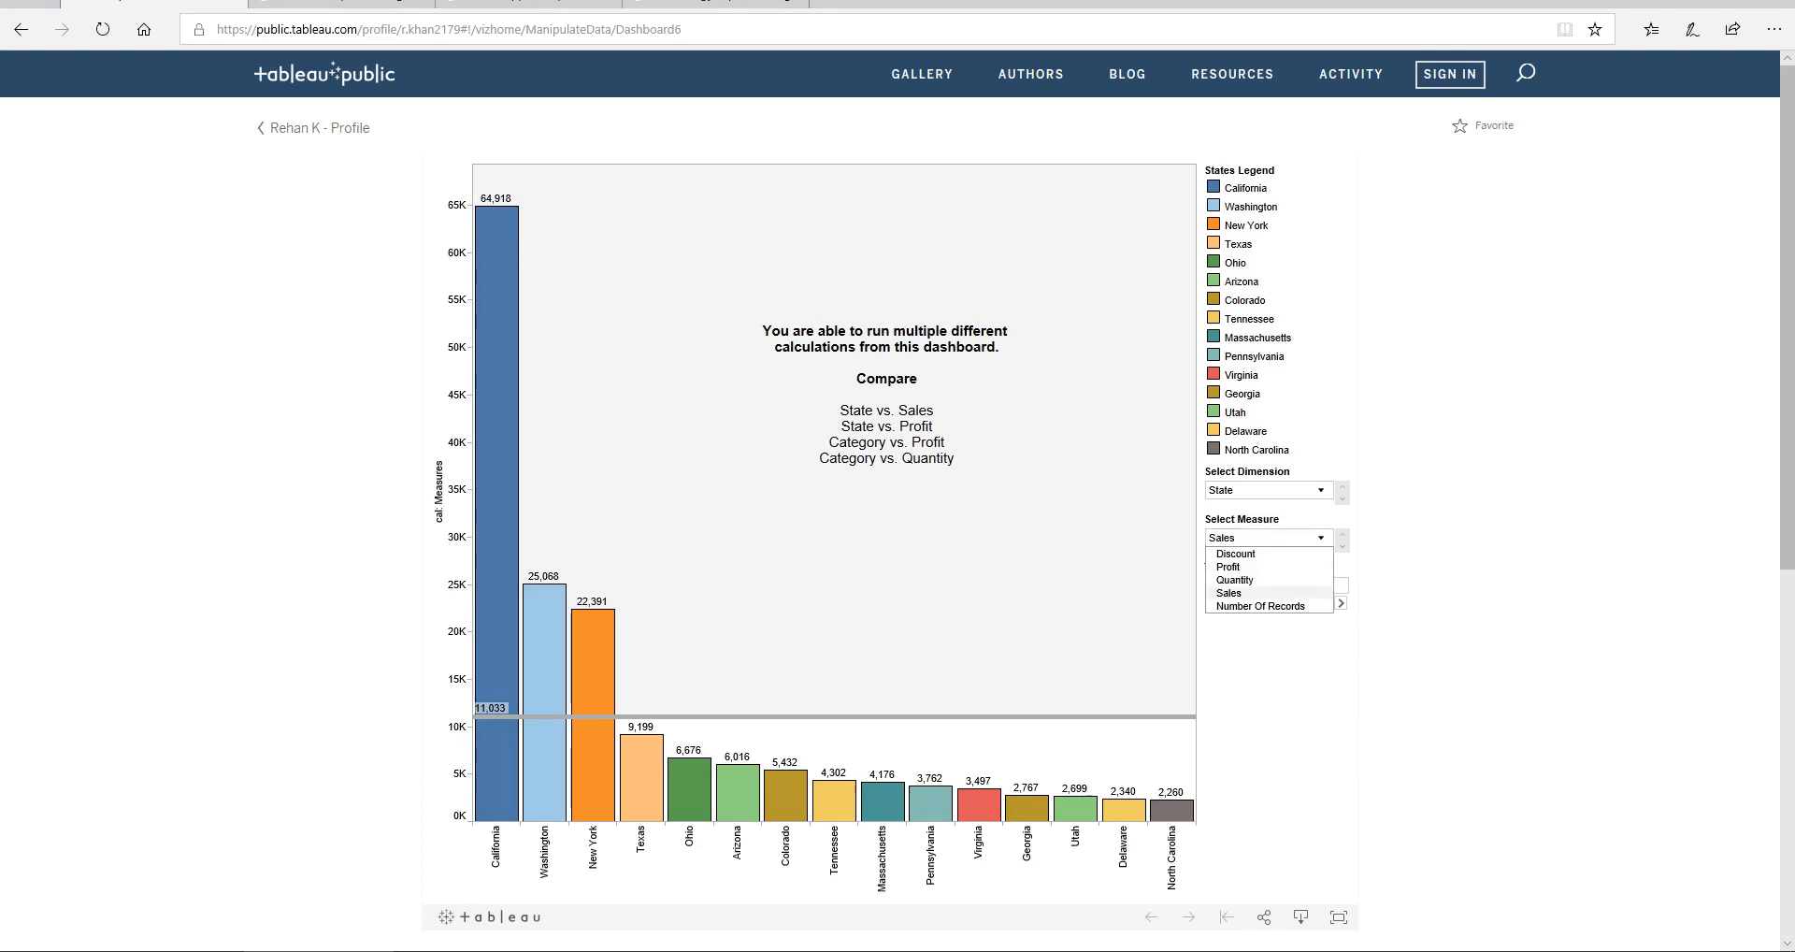
click(1319, 492)
click(1319, 490)
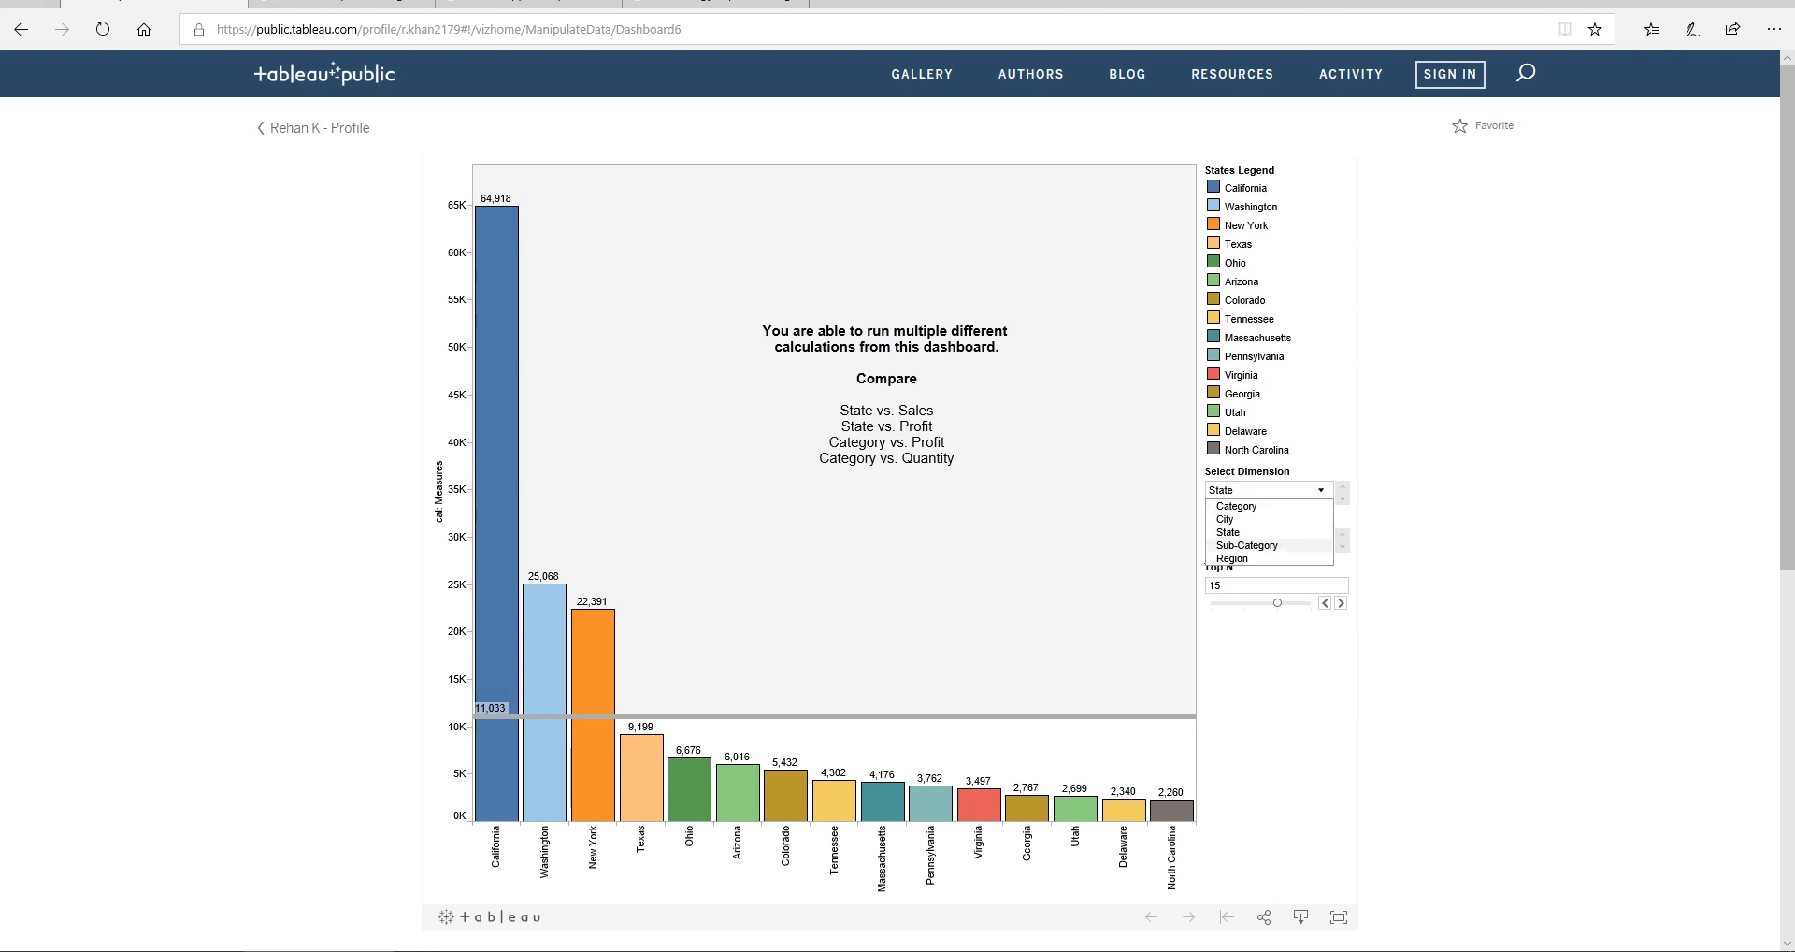
click(1393, 524)
click(1295, 538)
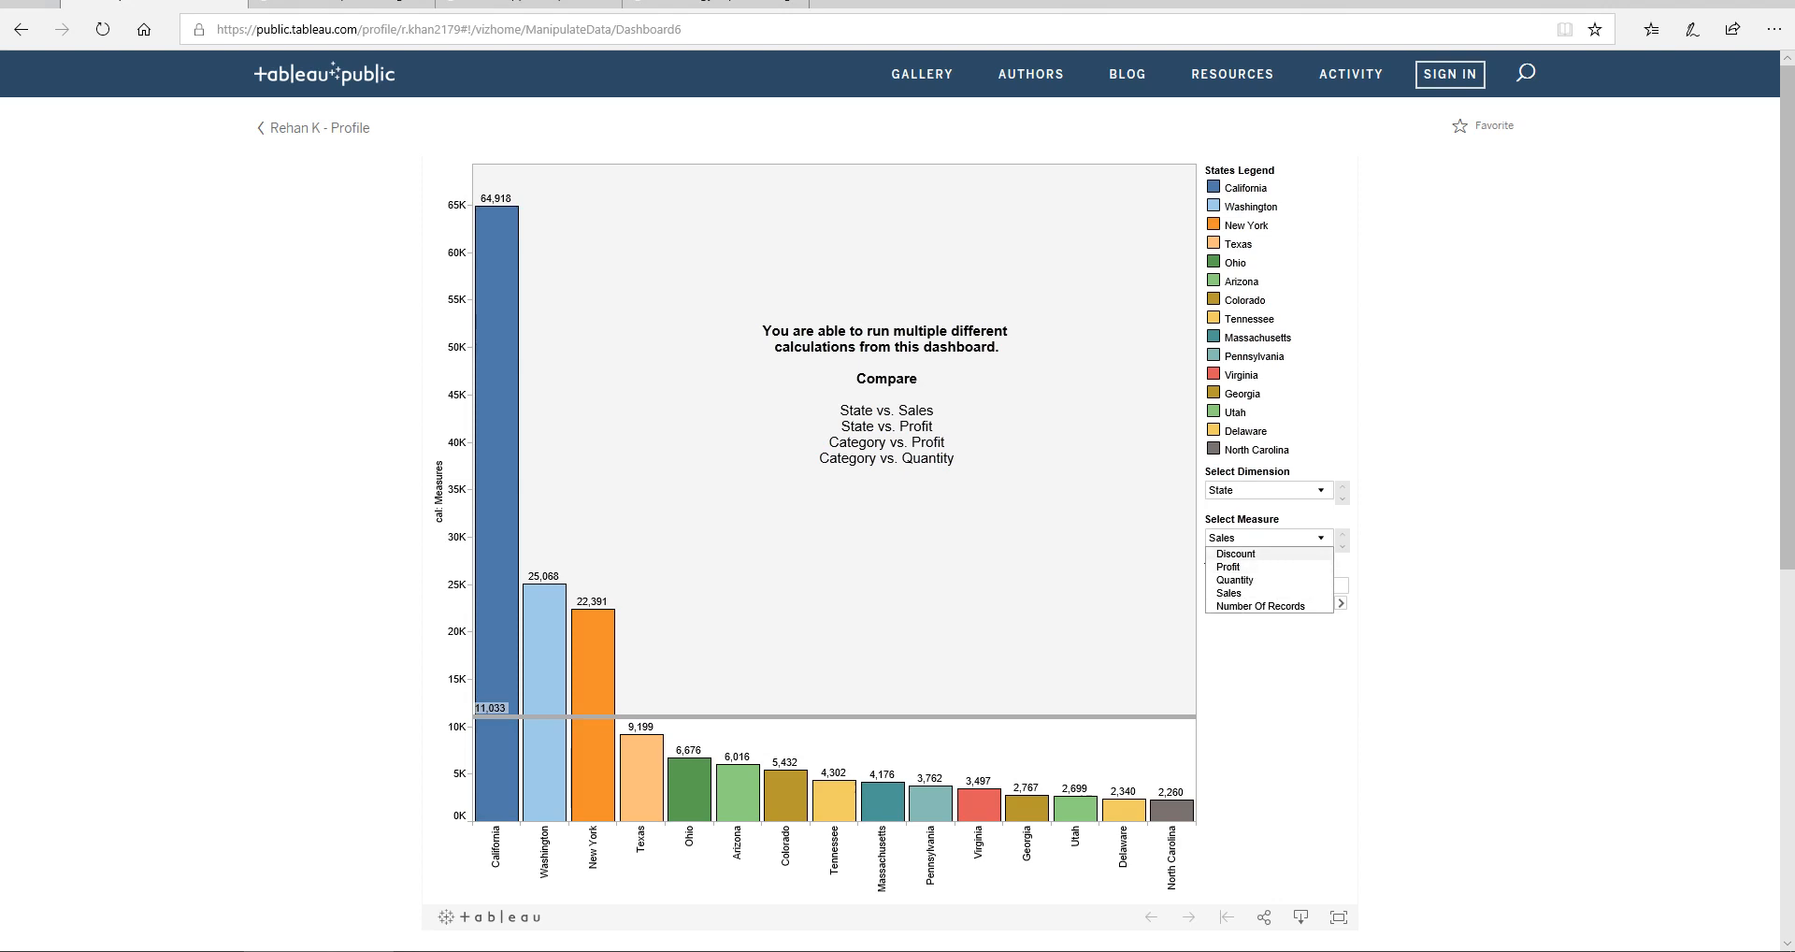
click(1294, 539)
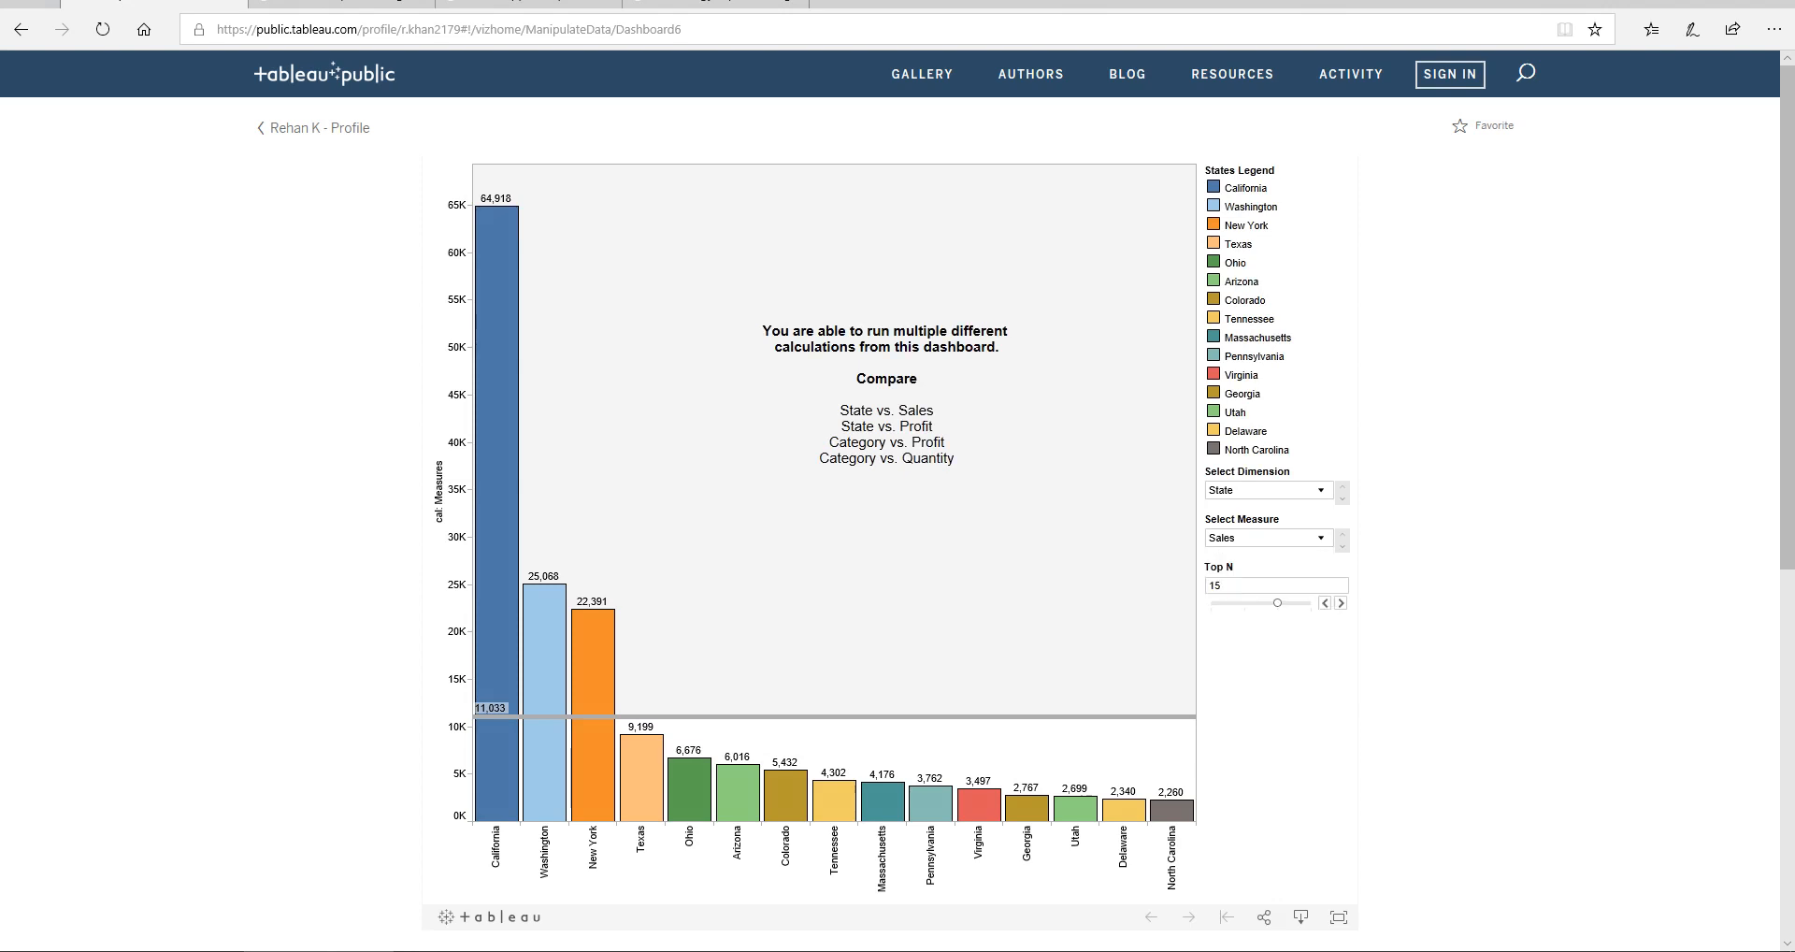
click(1299, 491)
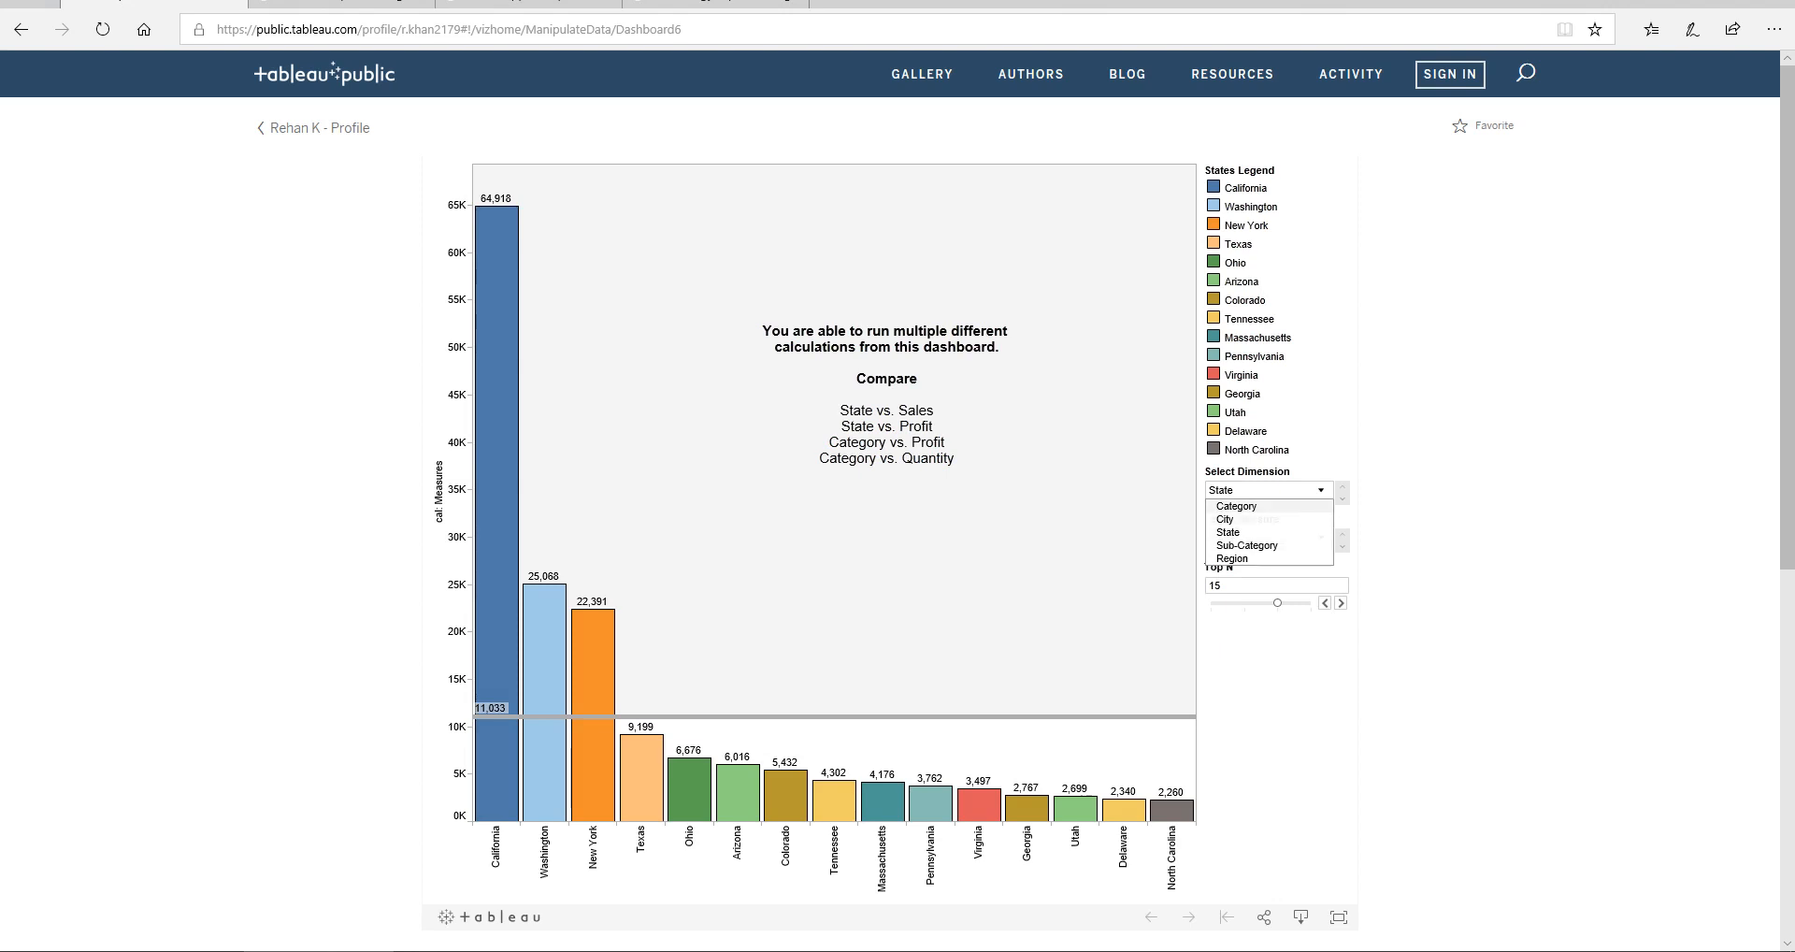
click(1253, 506)
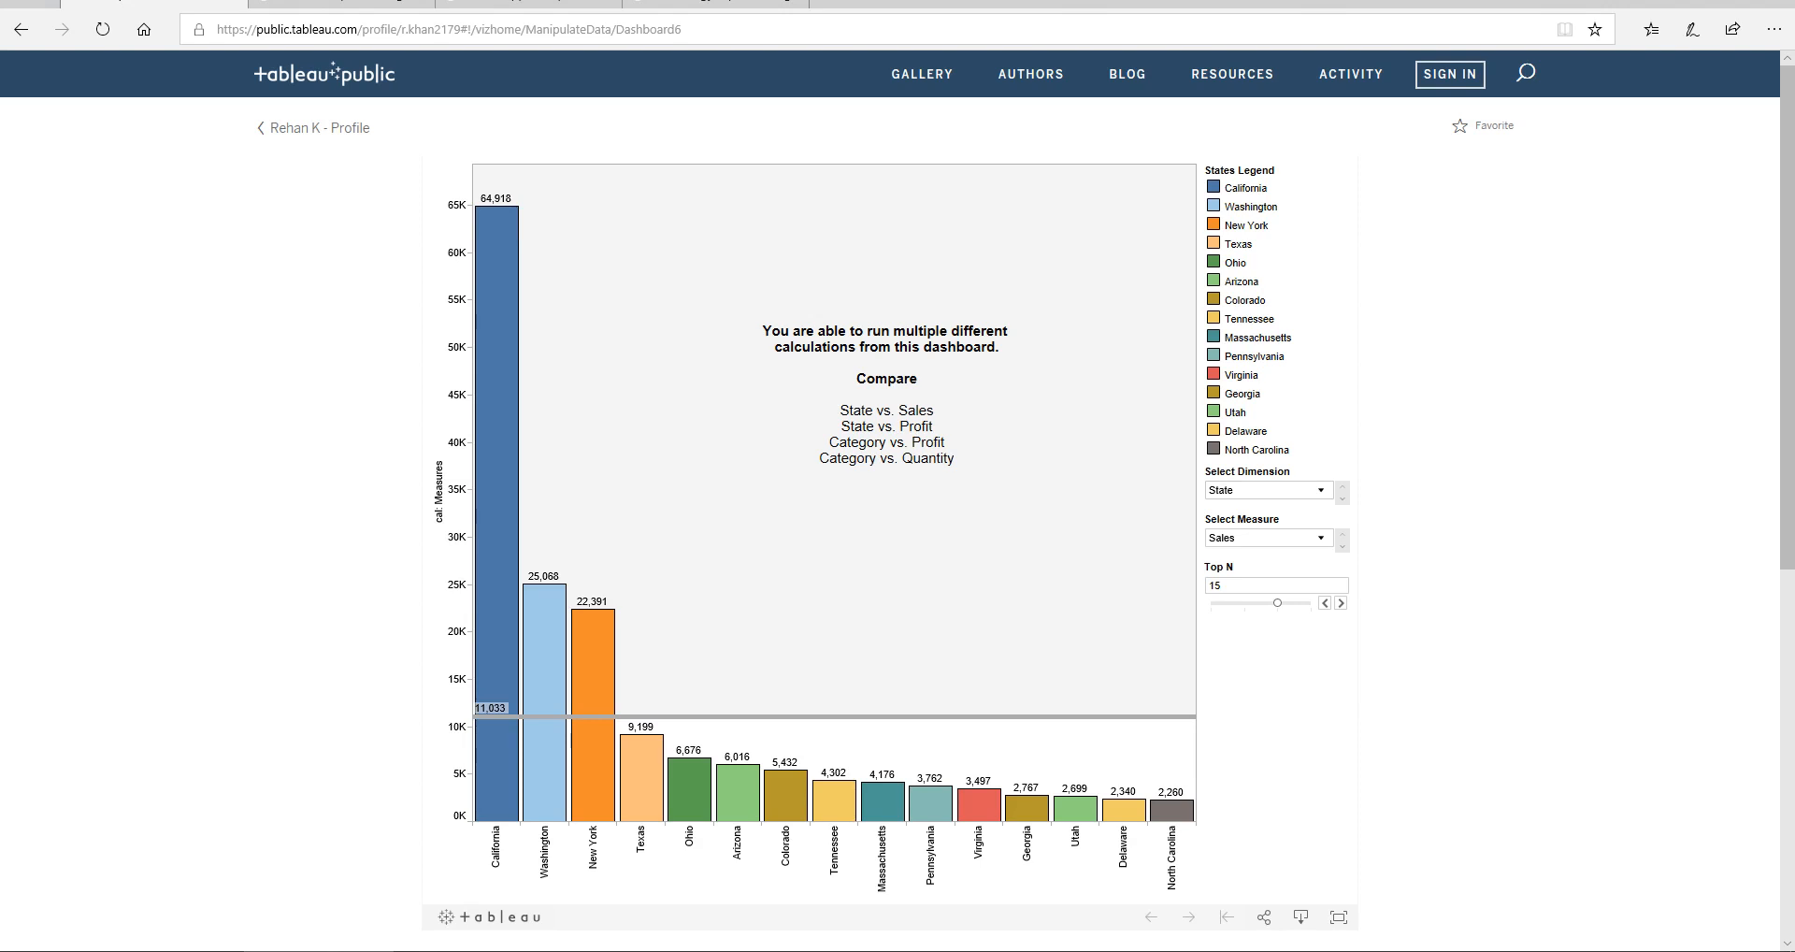
Switch to Tableau Desktop and chart Sales by State as horizontal bars, sorted descending with mark labels shown
mouse_move(469, 950)
click(469, 902)
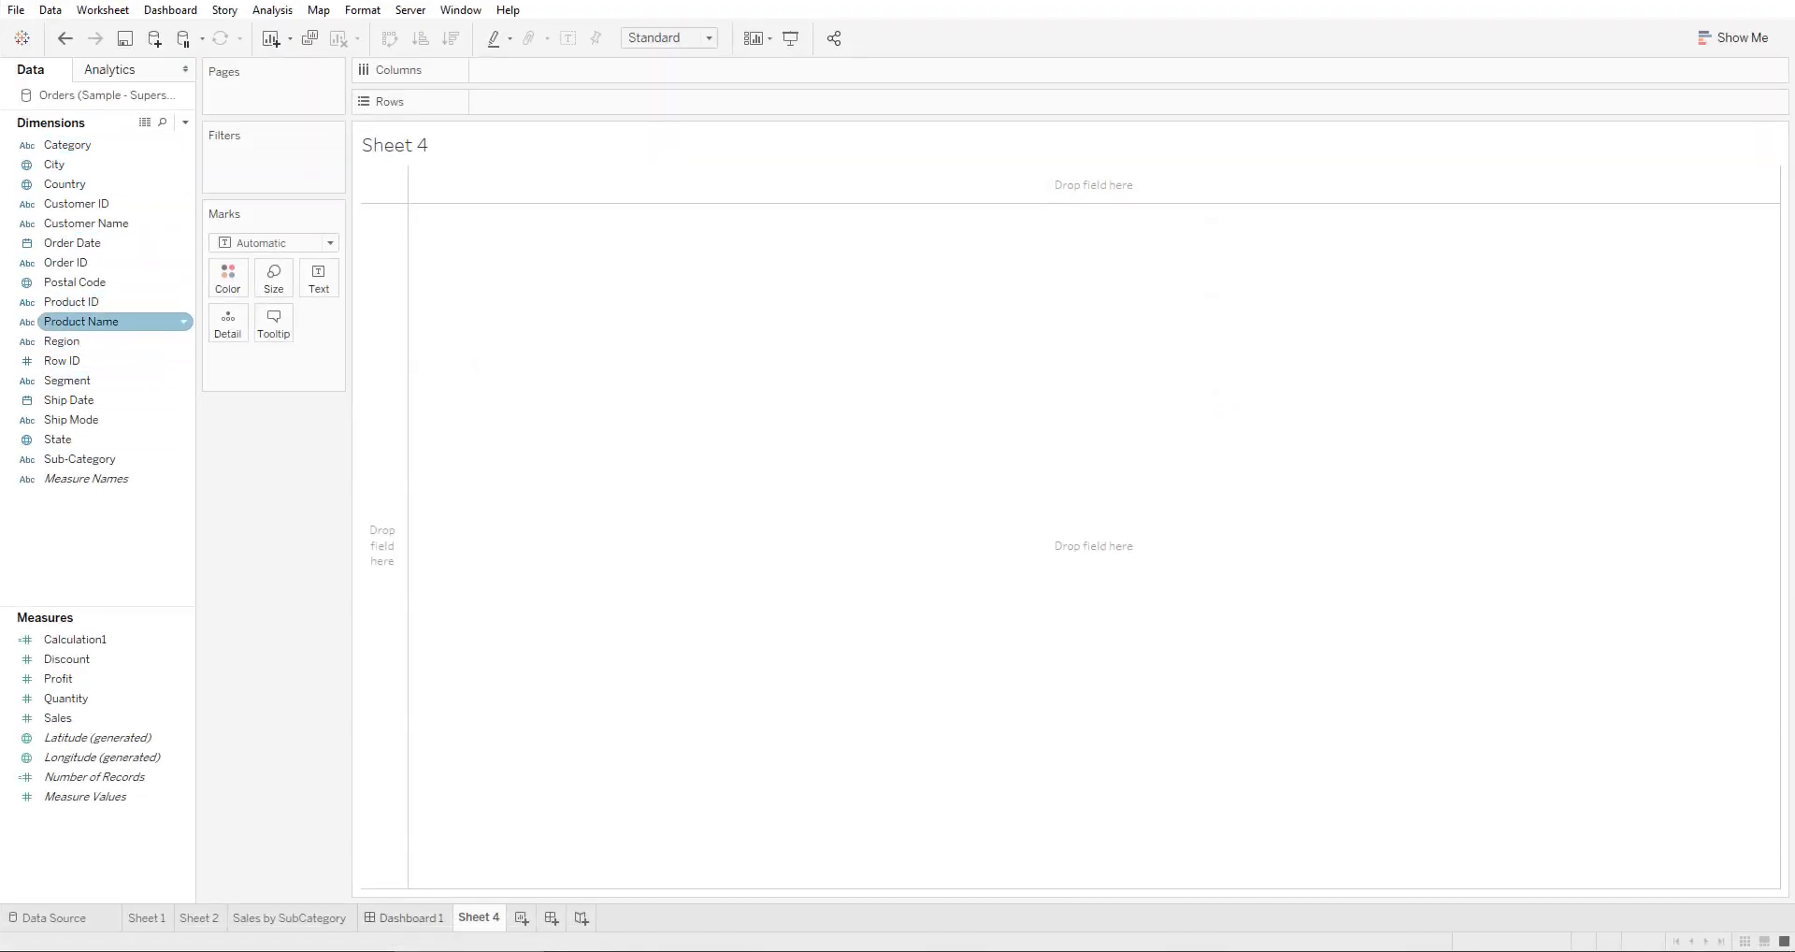
drag(58, 439, 477, 101)
drag(57, 717, 561, 70)
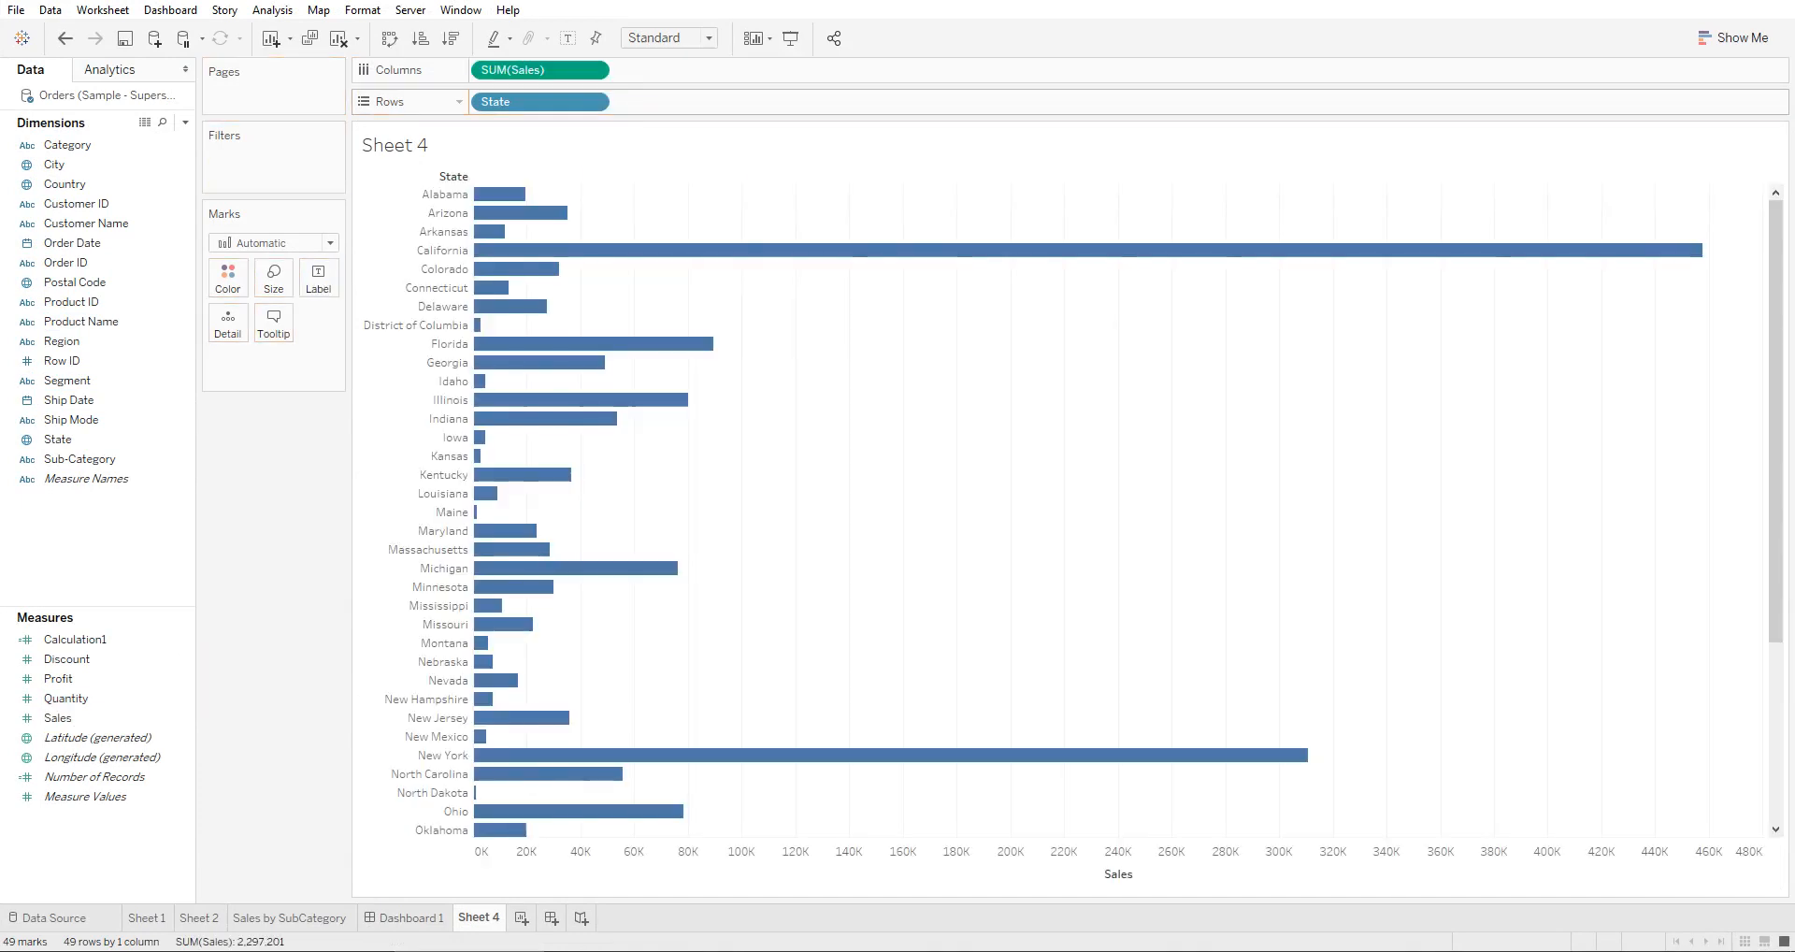
click(451, 38)
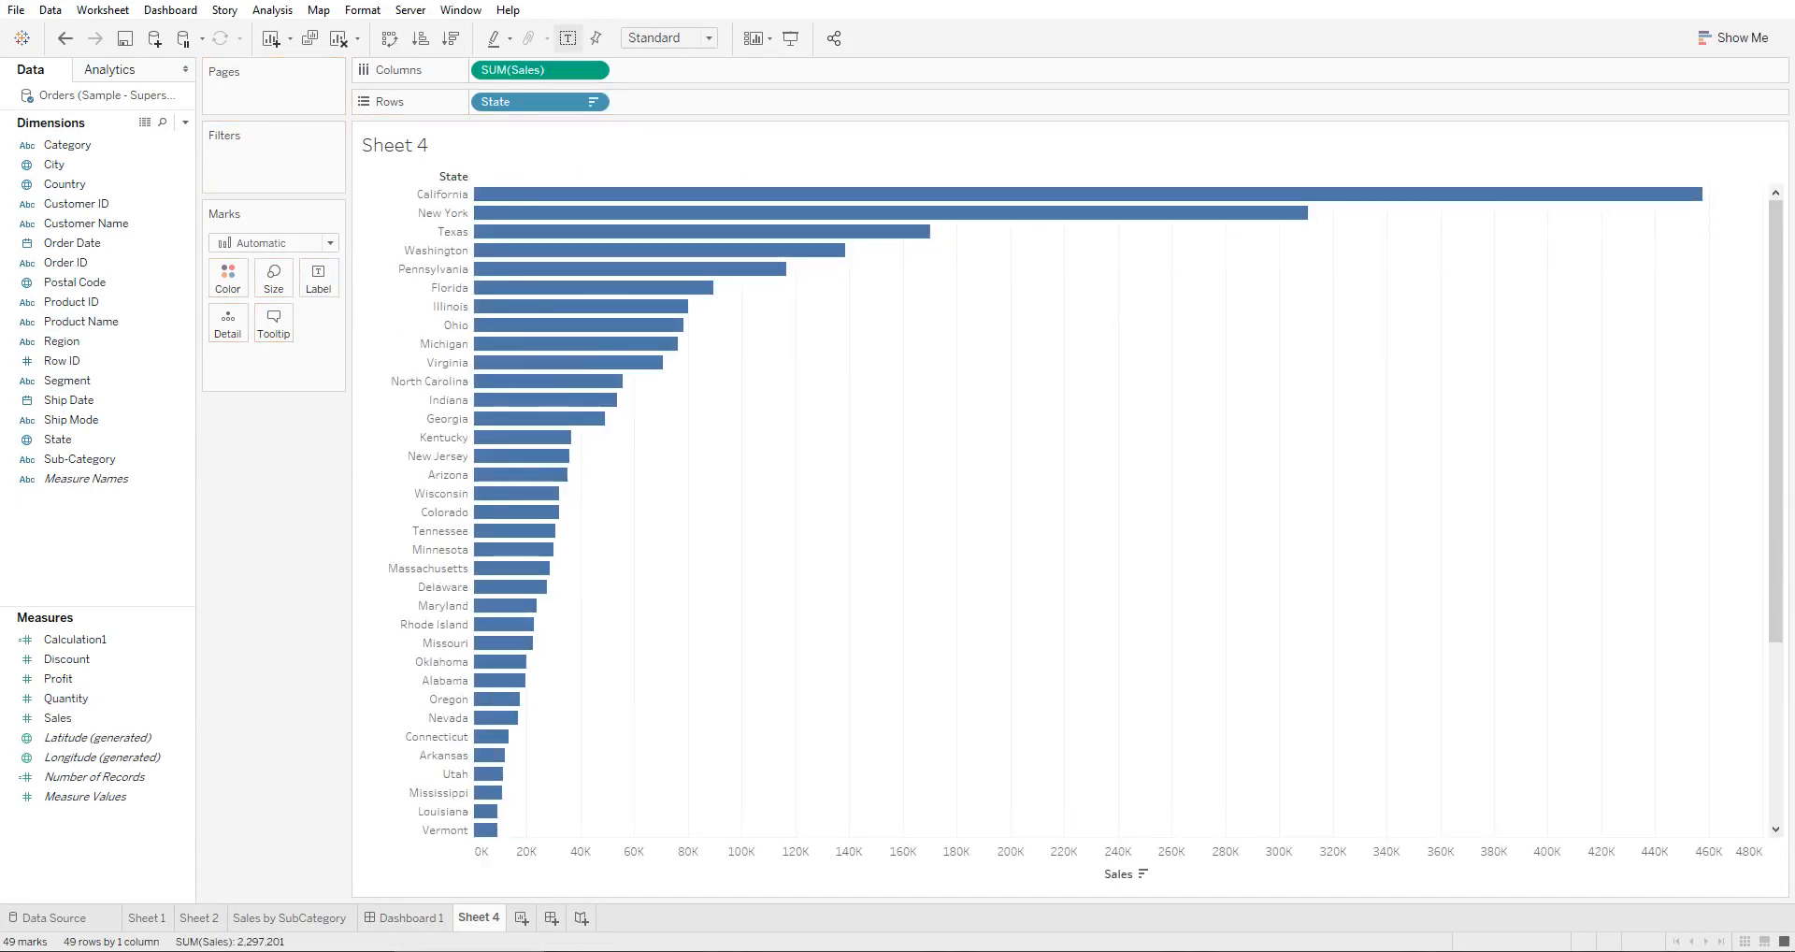
click(568, 38)
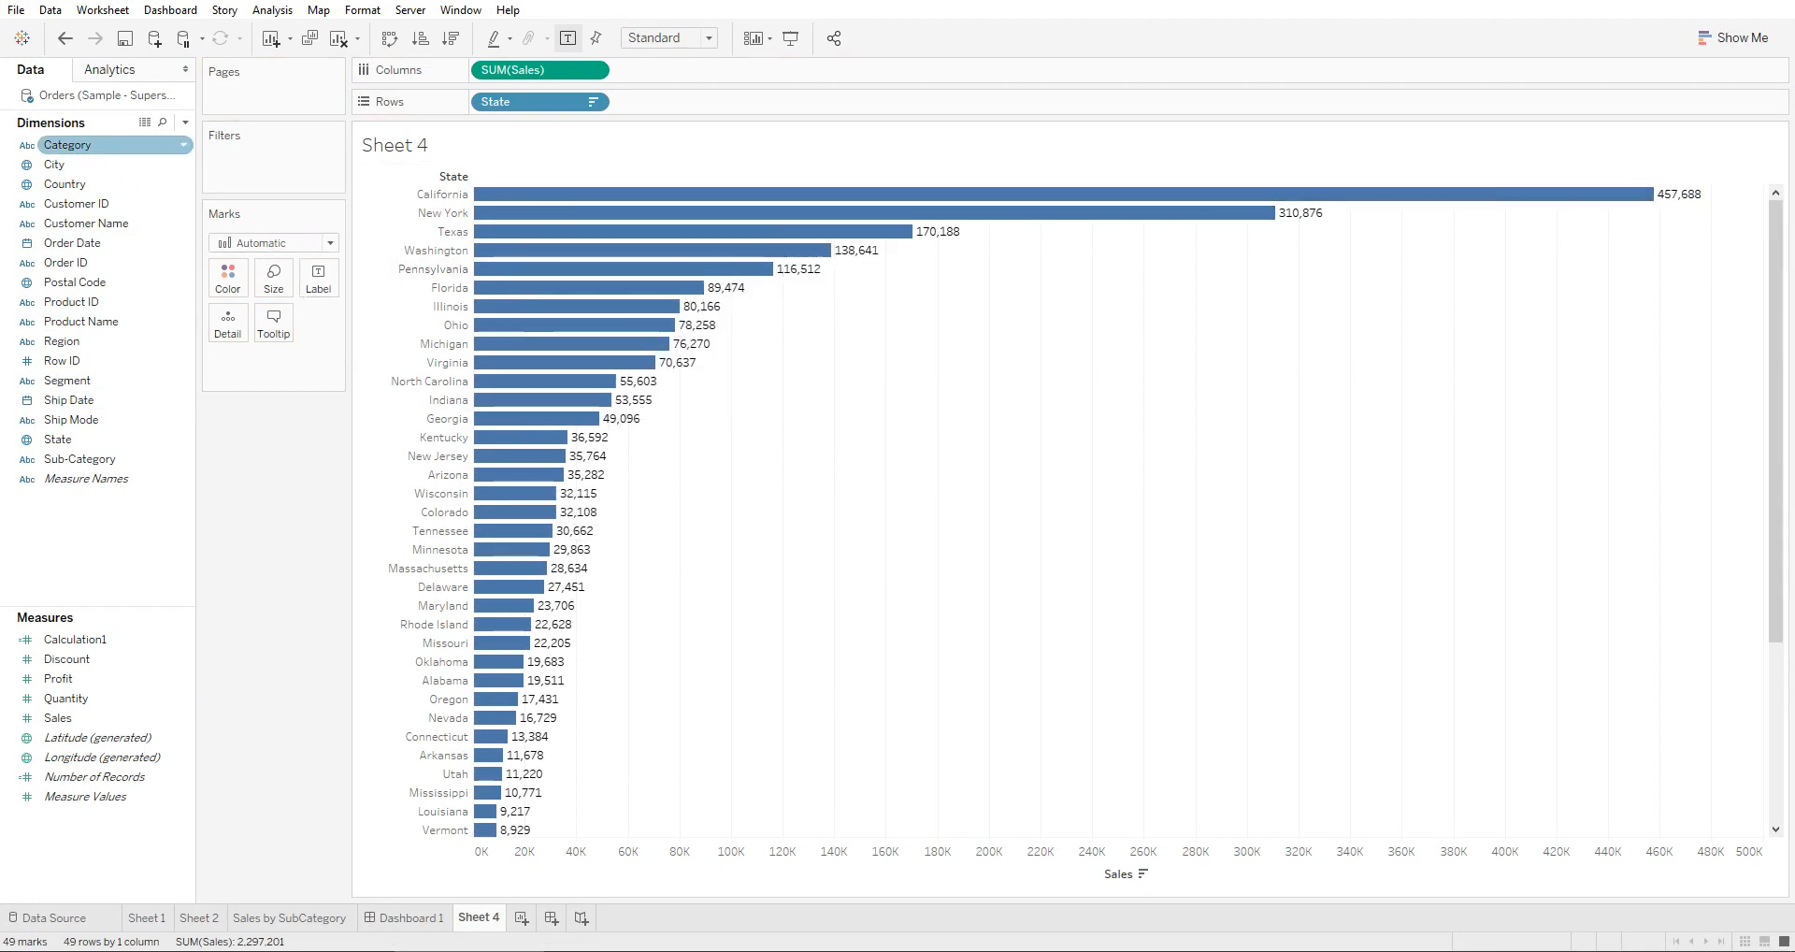
Start a new parameter named "c. Measures" with String data type and a list of allowable values
click(185, 123)
click(79, 164)
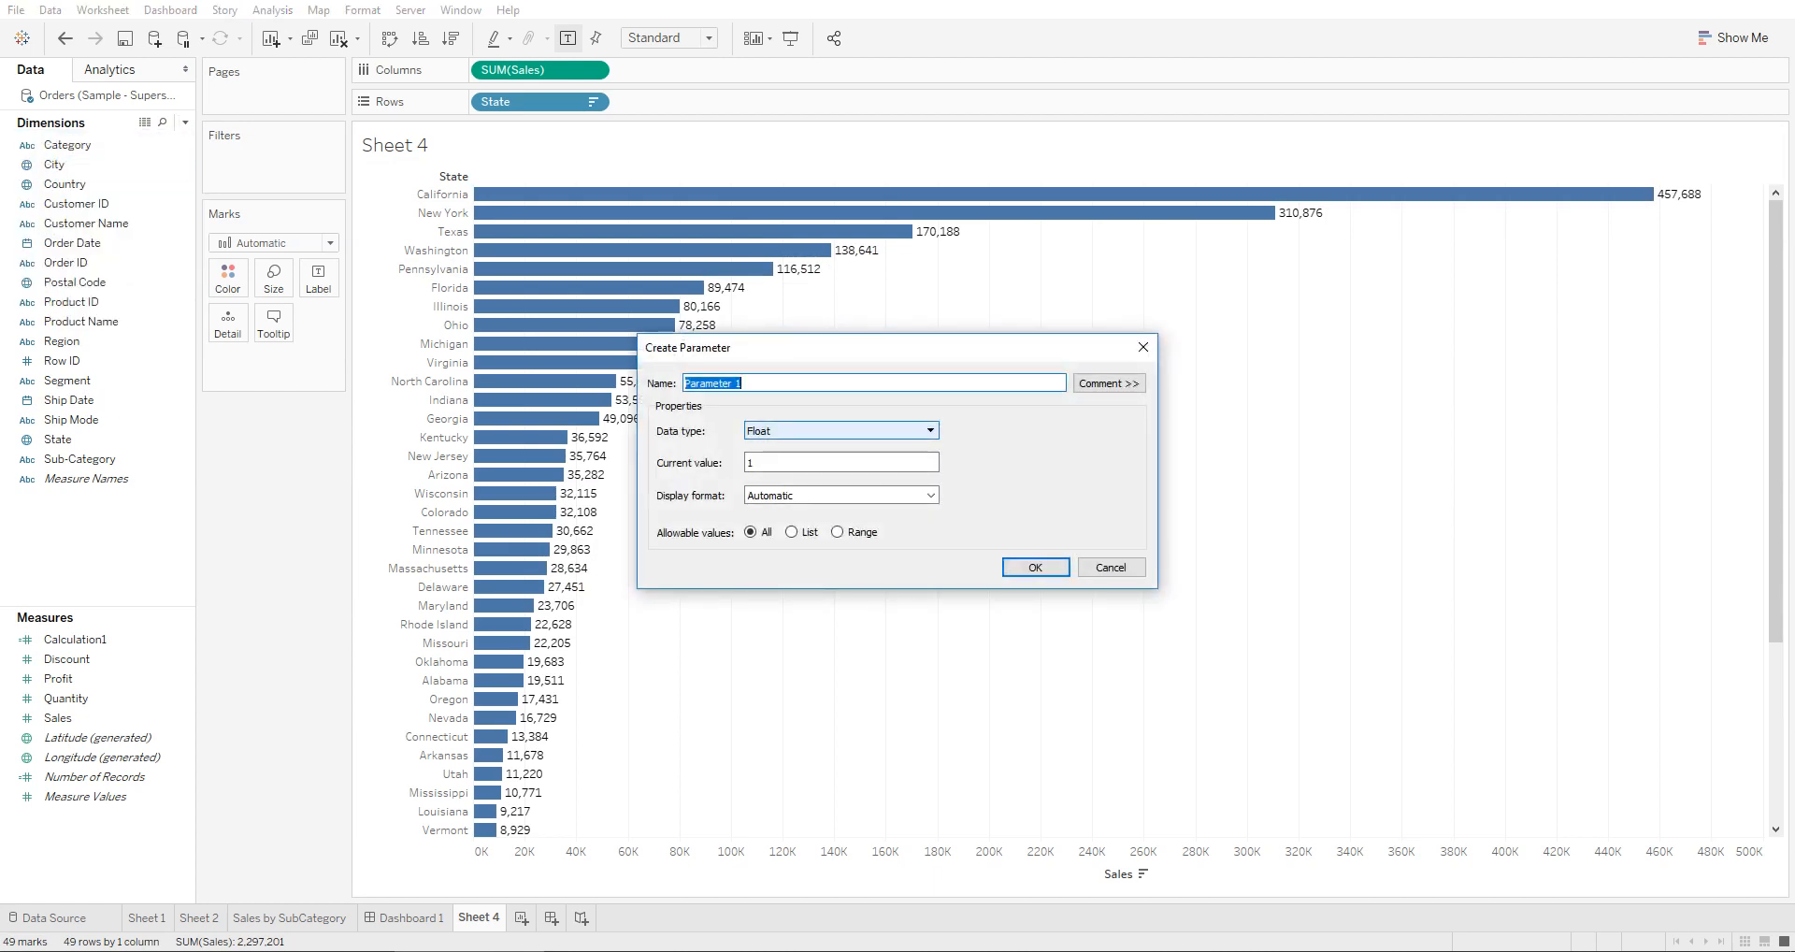
text(c. Measures)
click(842, 431)
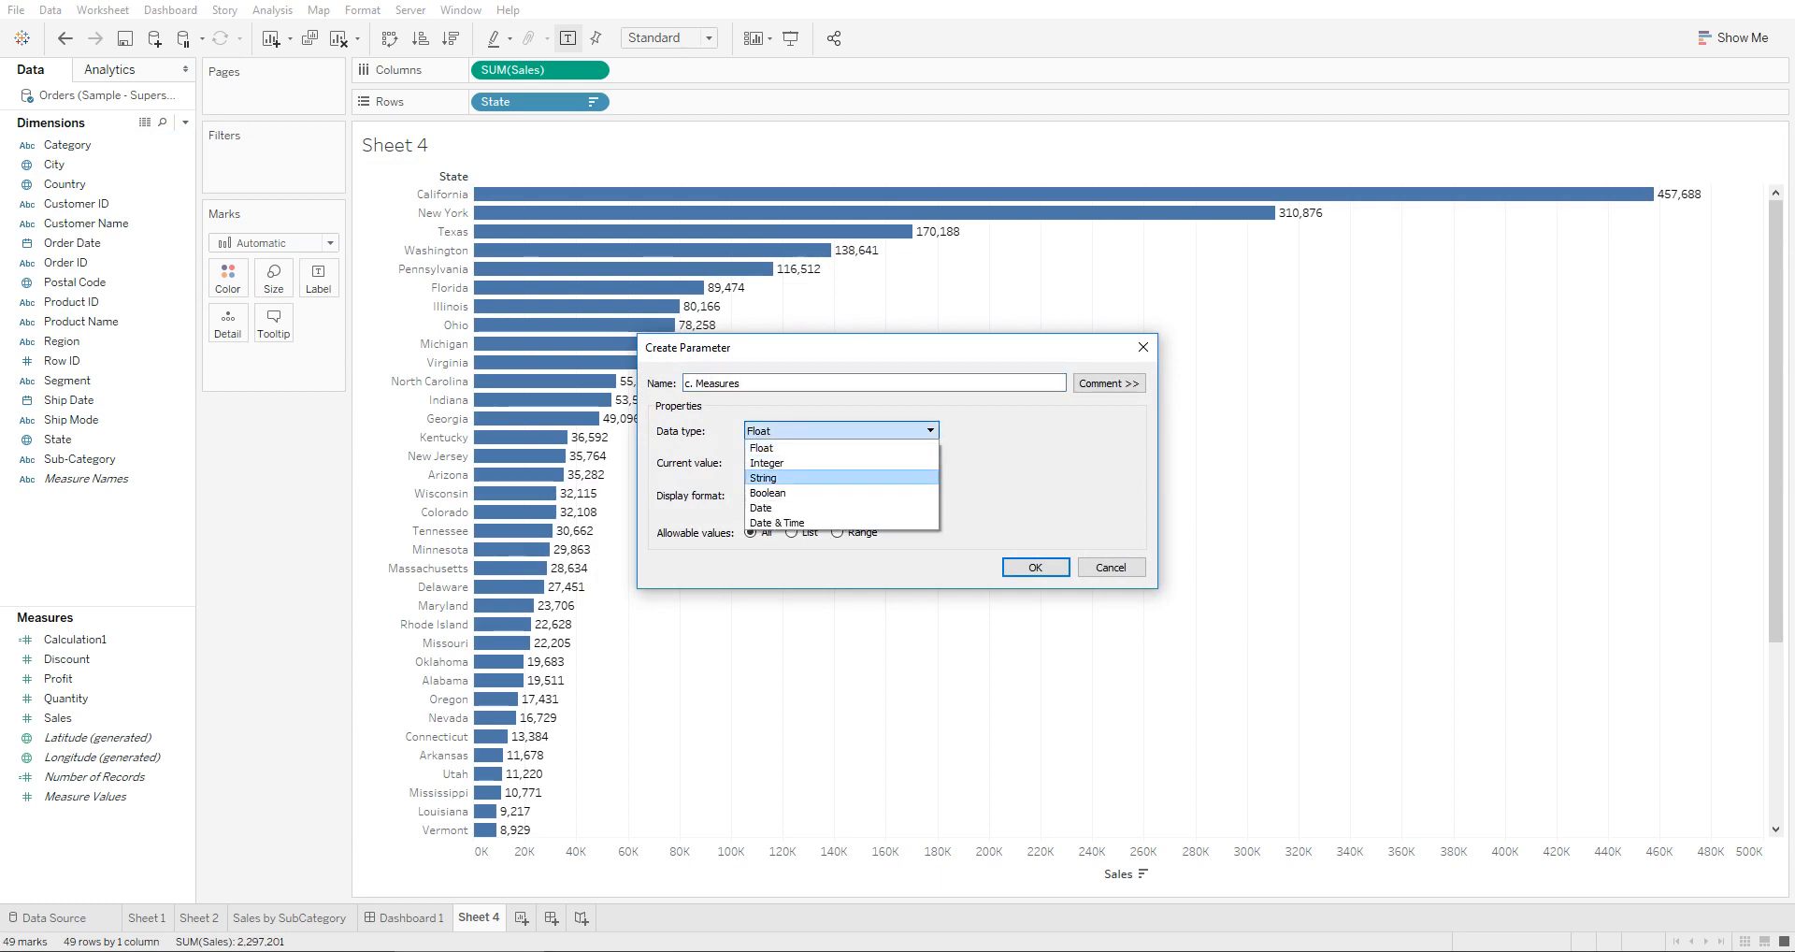
click(764, 477)
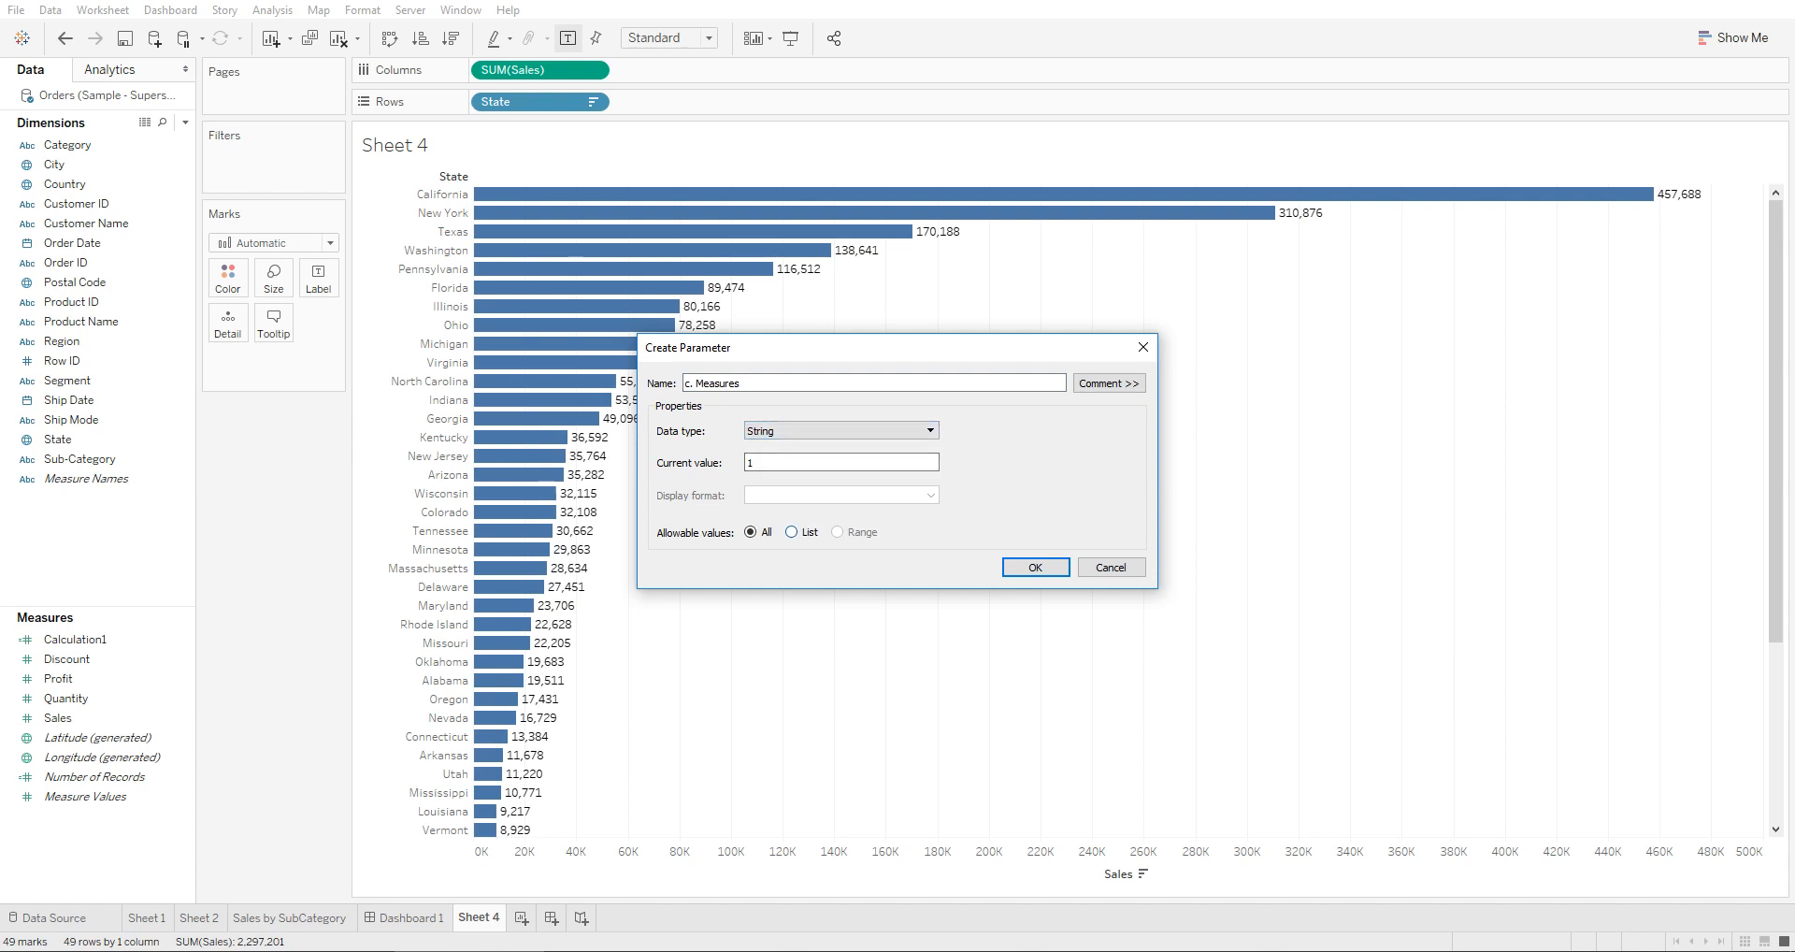
click(792, 532)
Add Discount, Profit, Quantity and Sales to the c. Measures value list and create the parameter
click(729, 608)
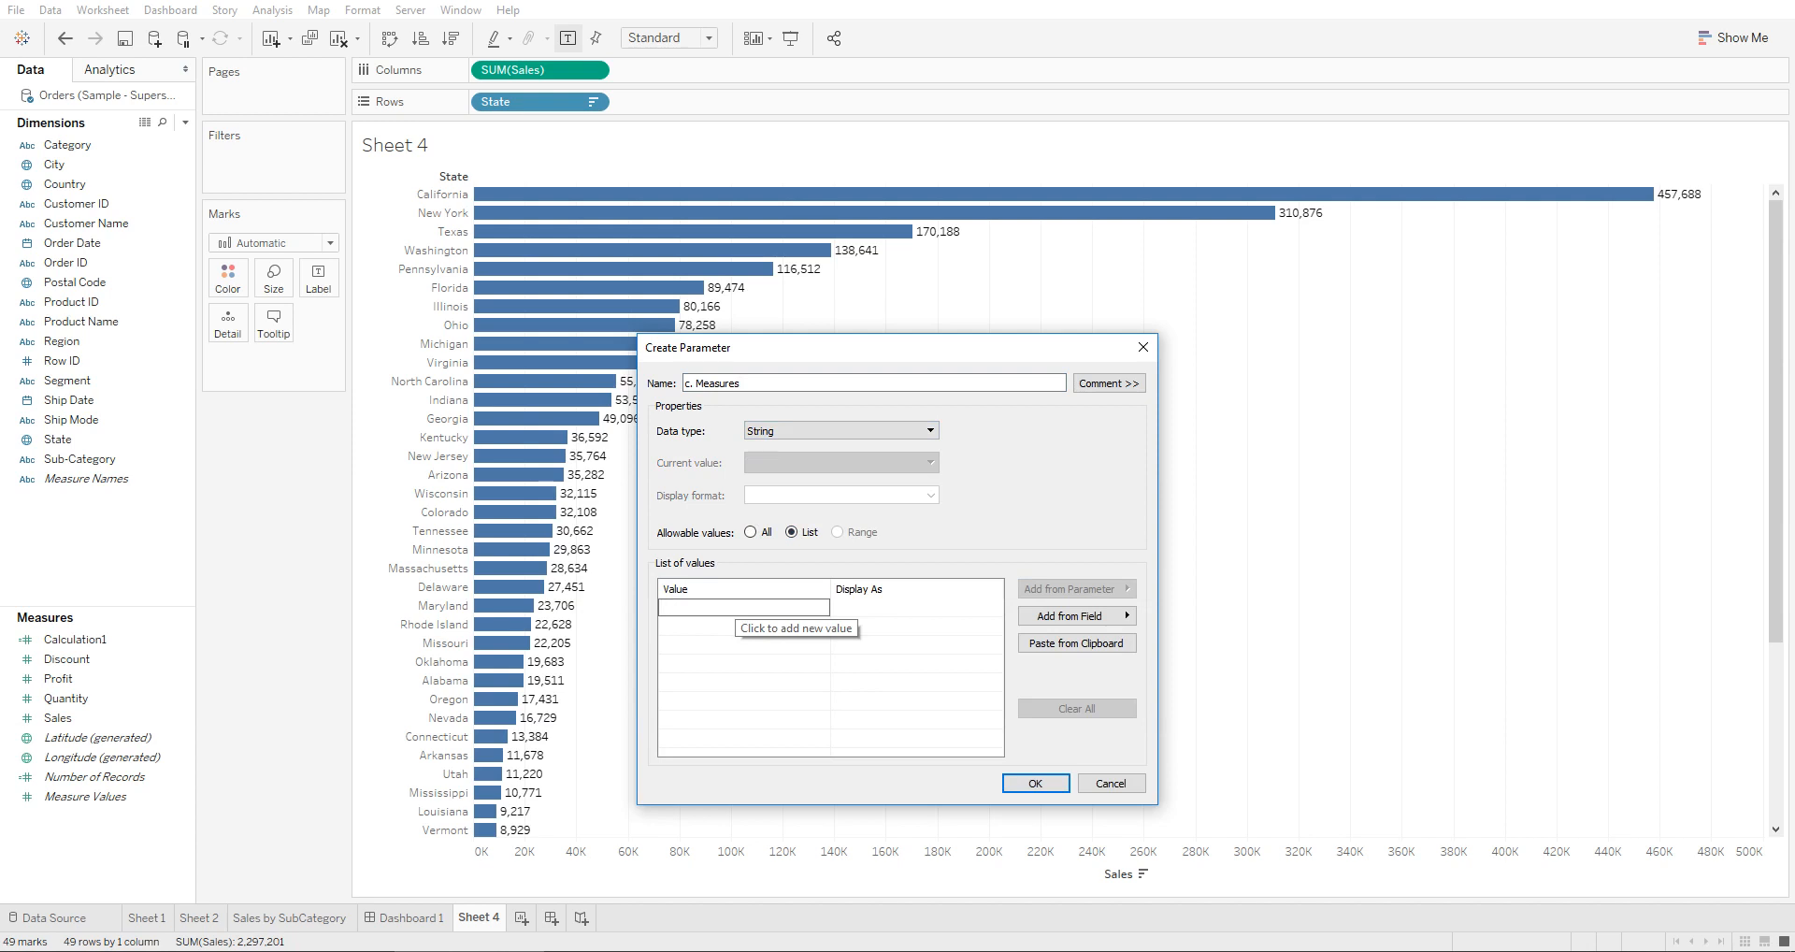
text(Discount)
key(Return)
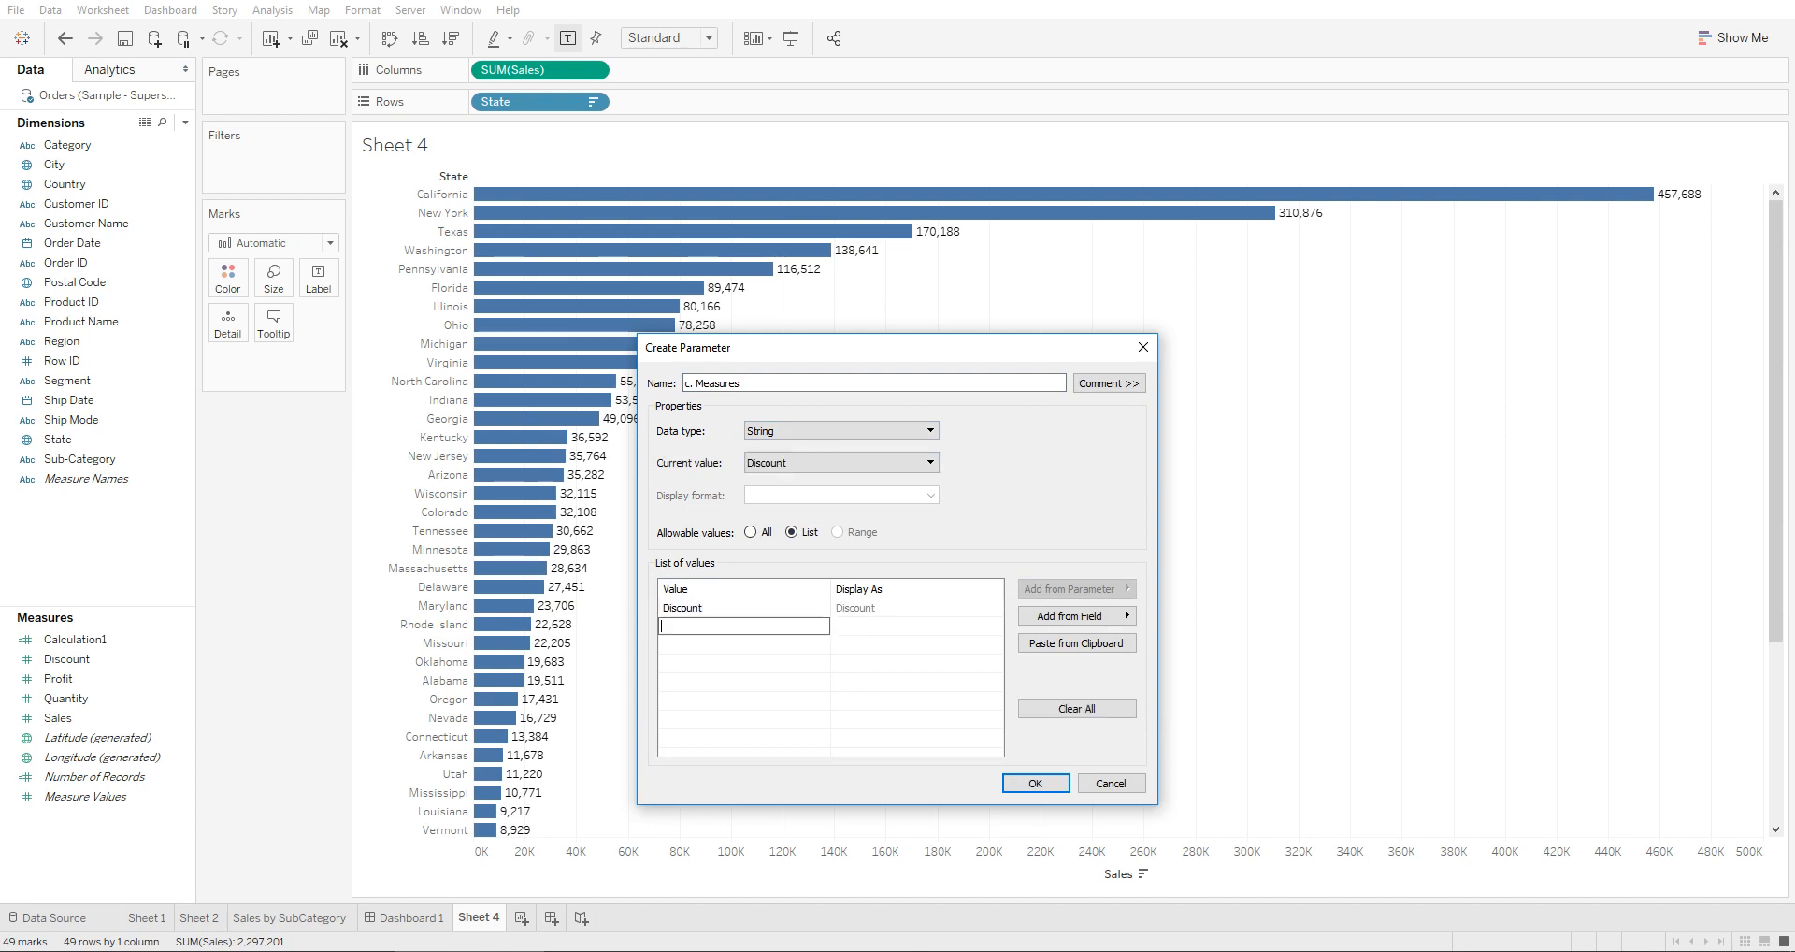
text(Profit)
key(Return)
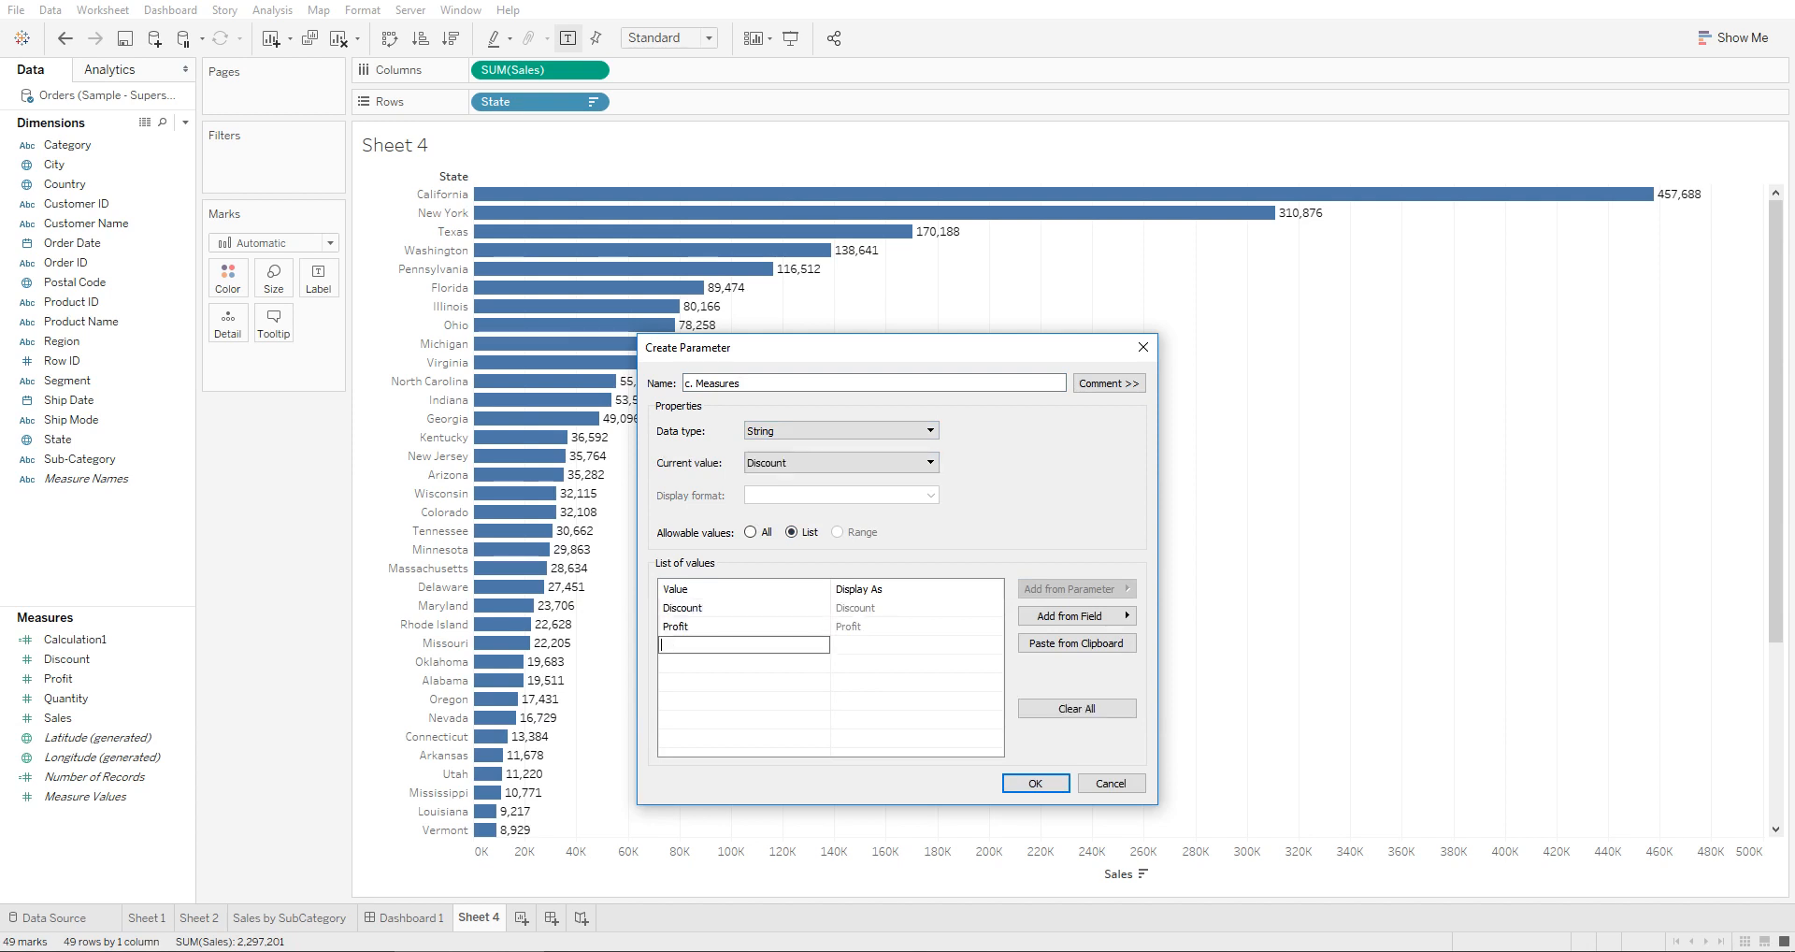
text(Quantity)
key(Return)
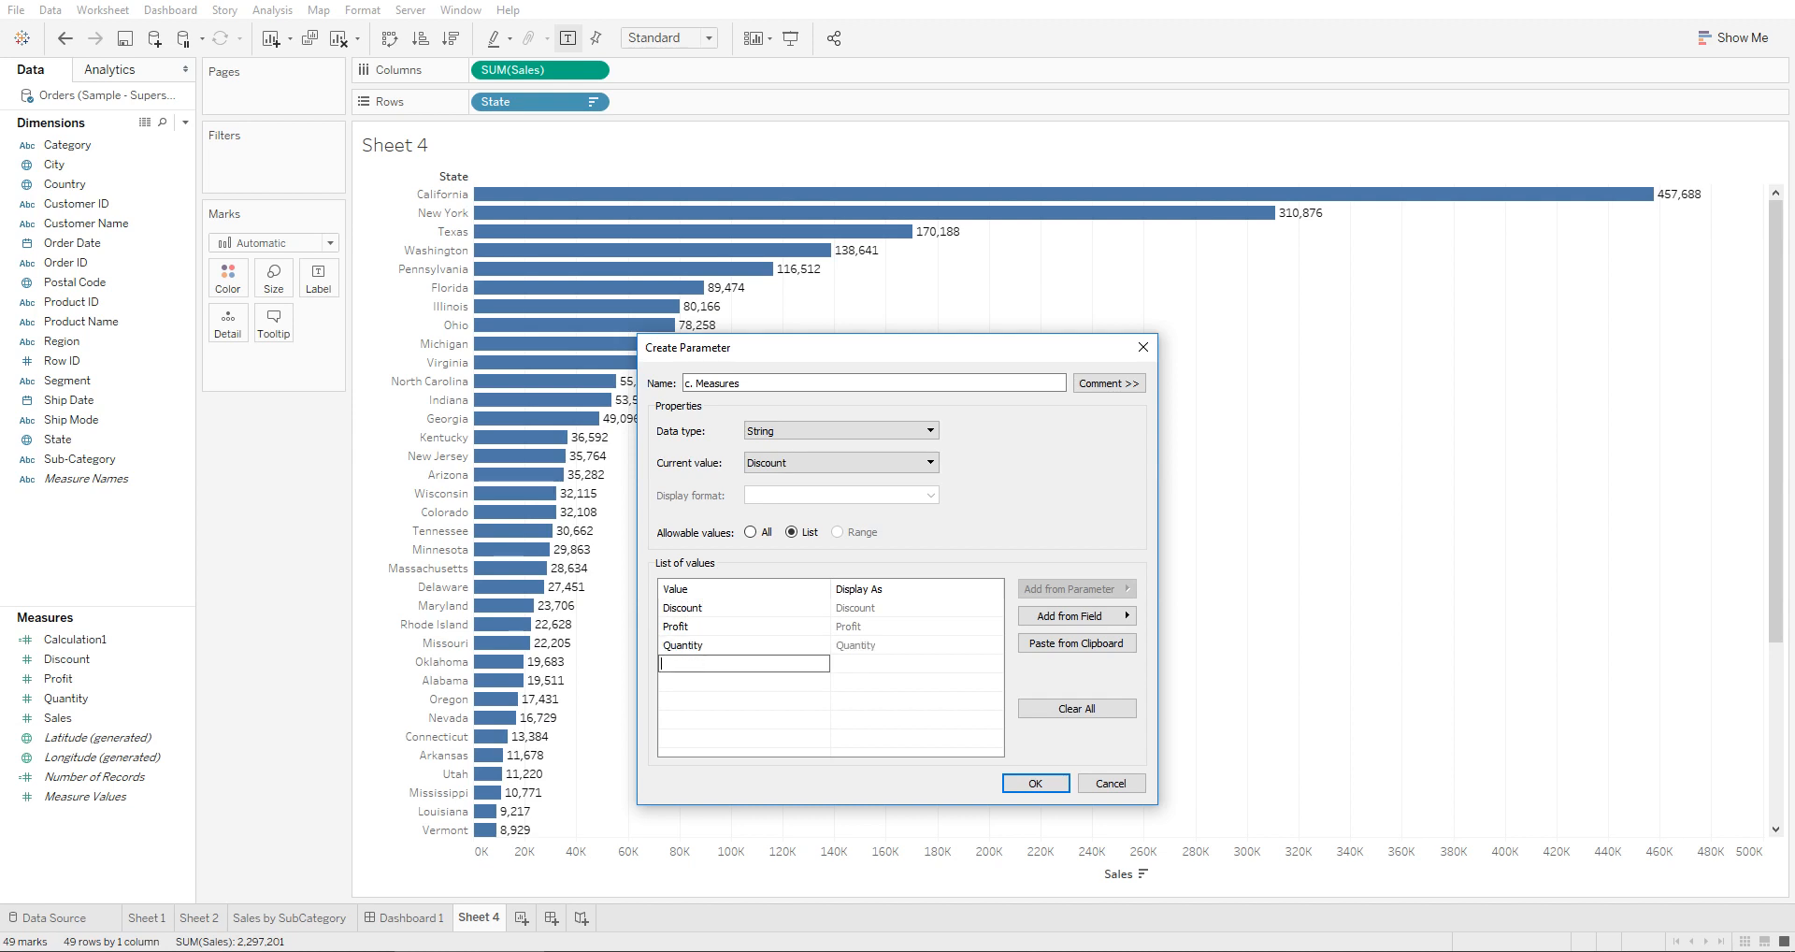
text(Sales)
key(Return)
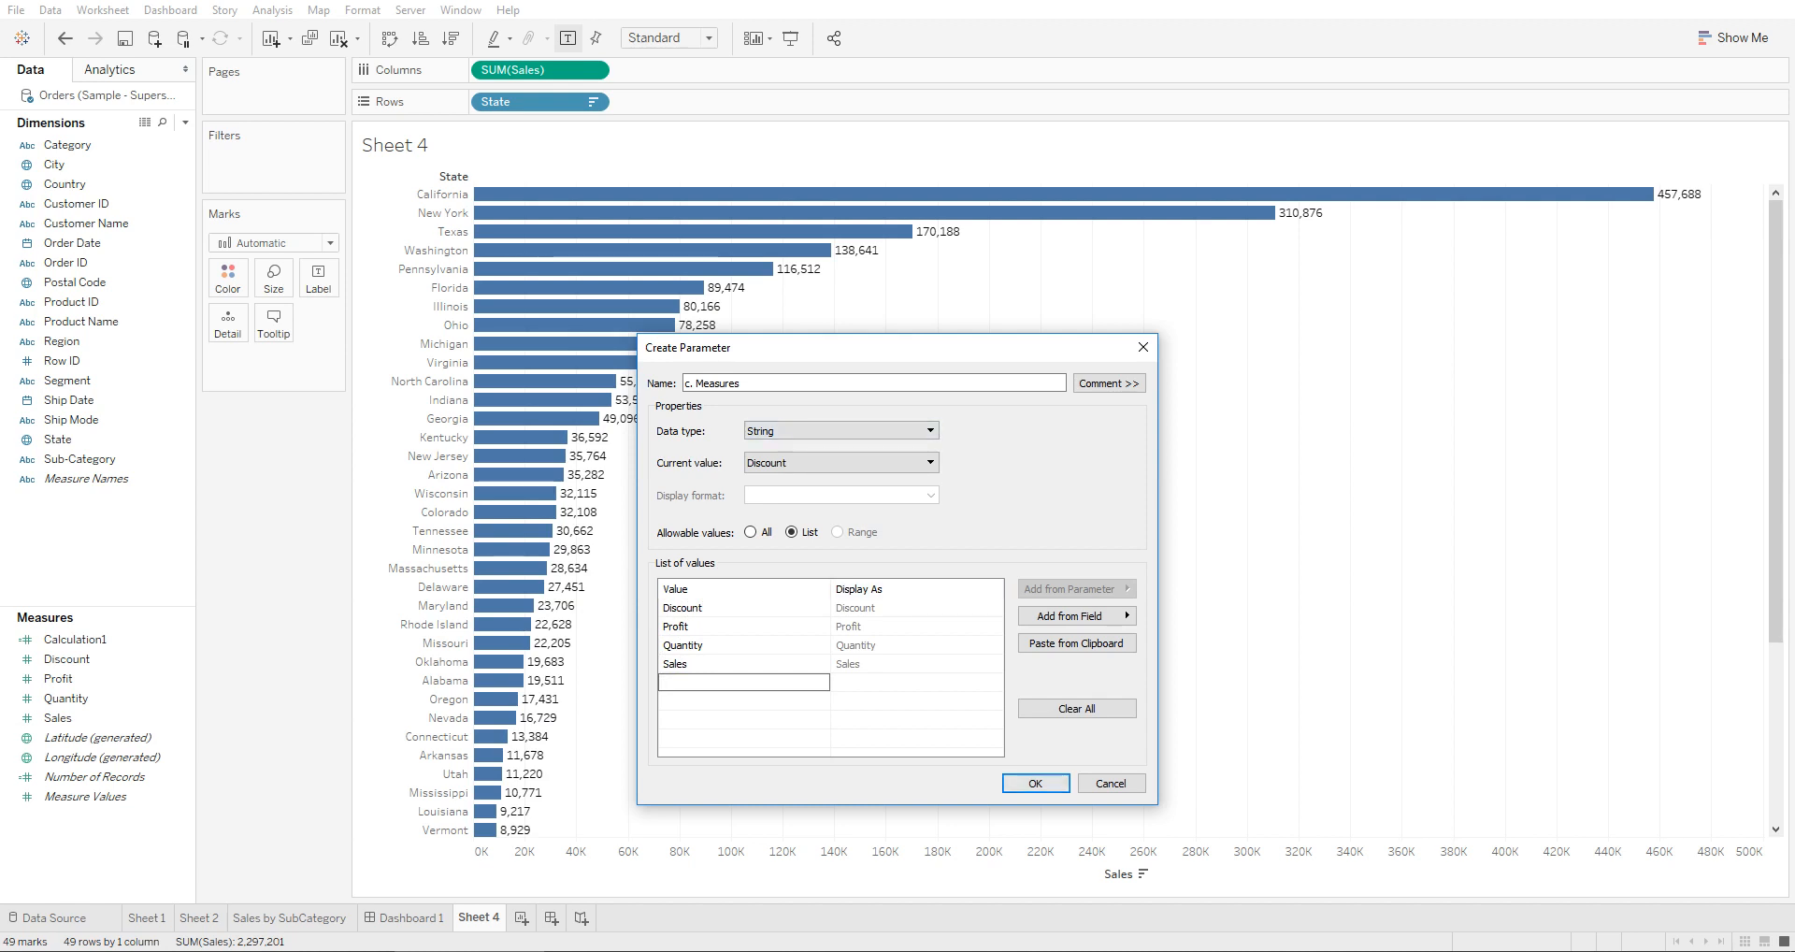
click(1036, 784)
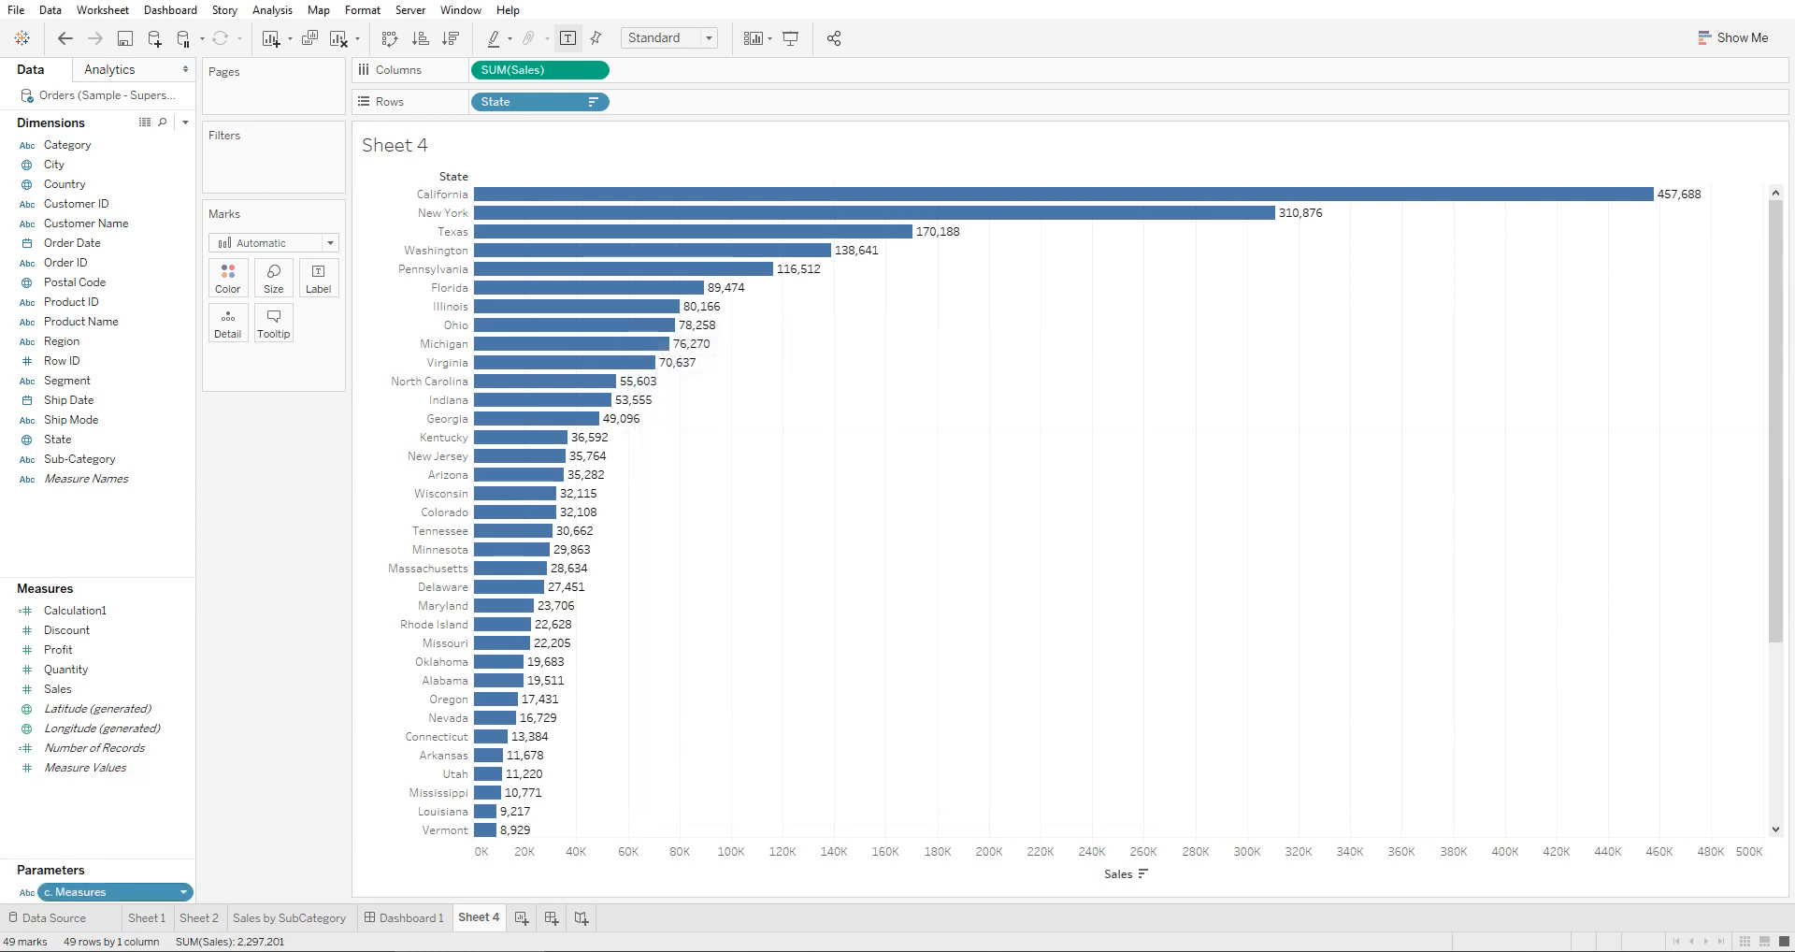
Show the c. Measures parameter control on the sheet and display it as a single value list
right_click(75, 891)
click(140, 584)
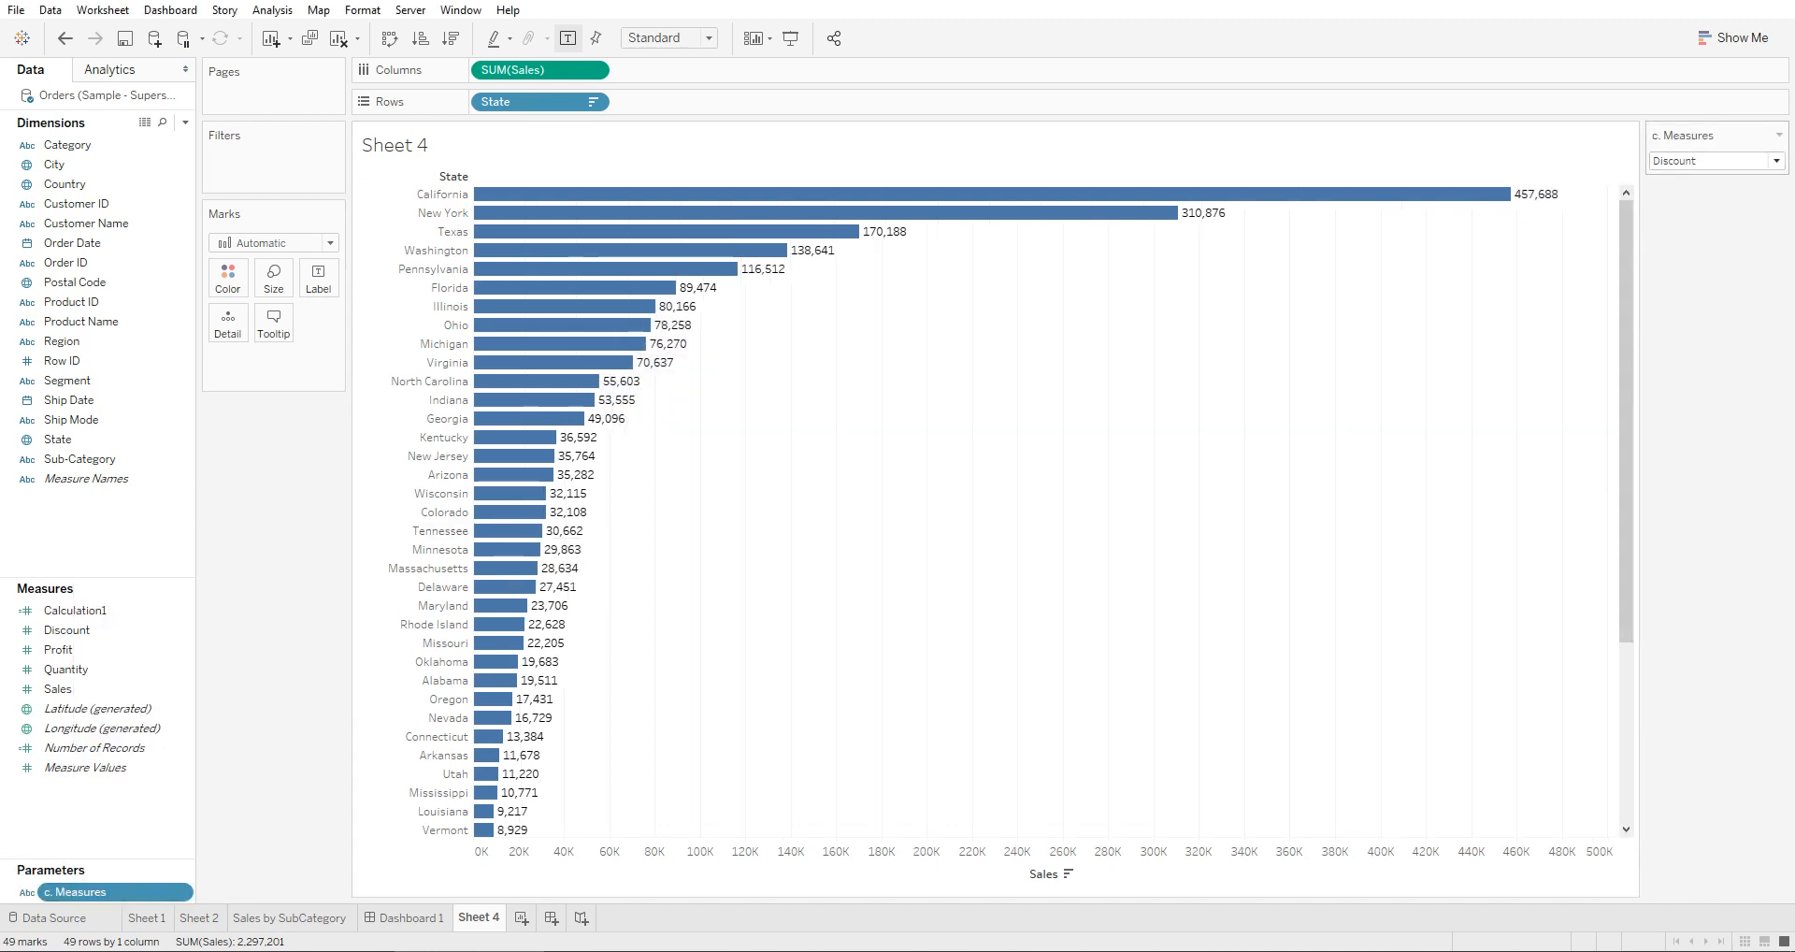
click(1779, 135)
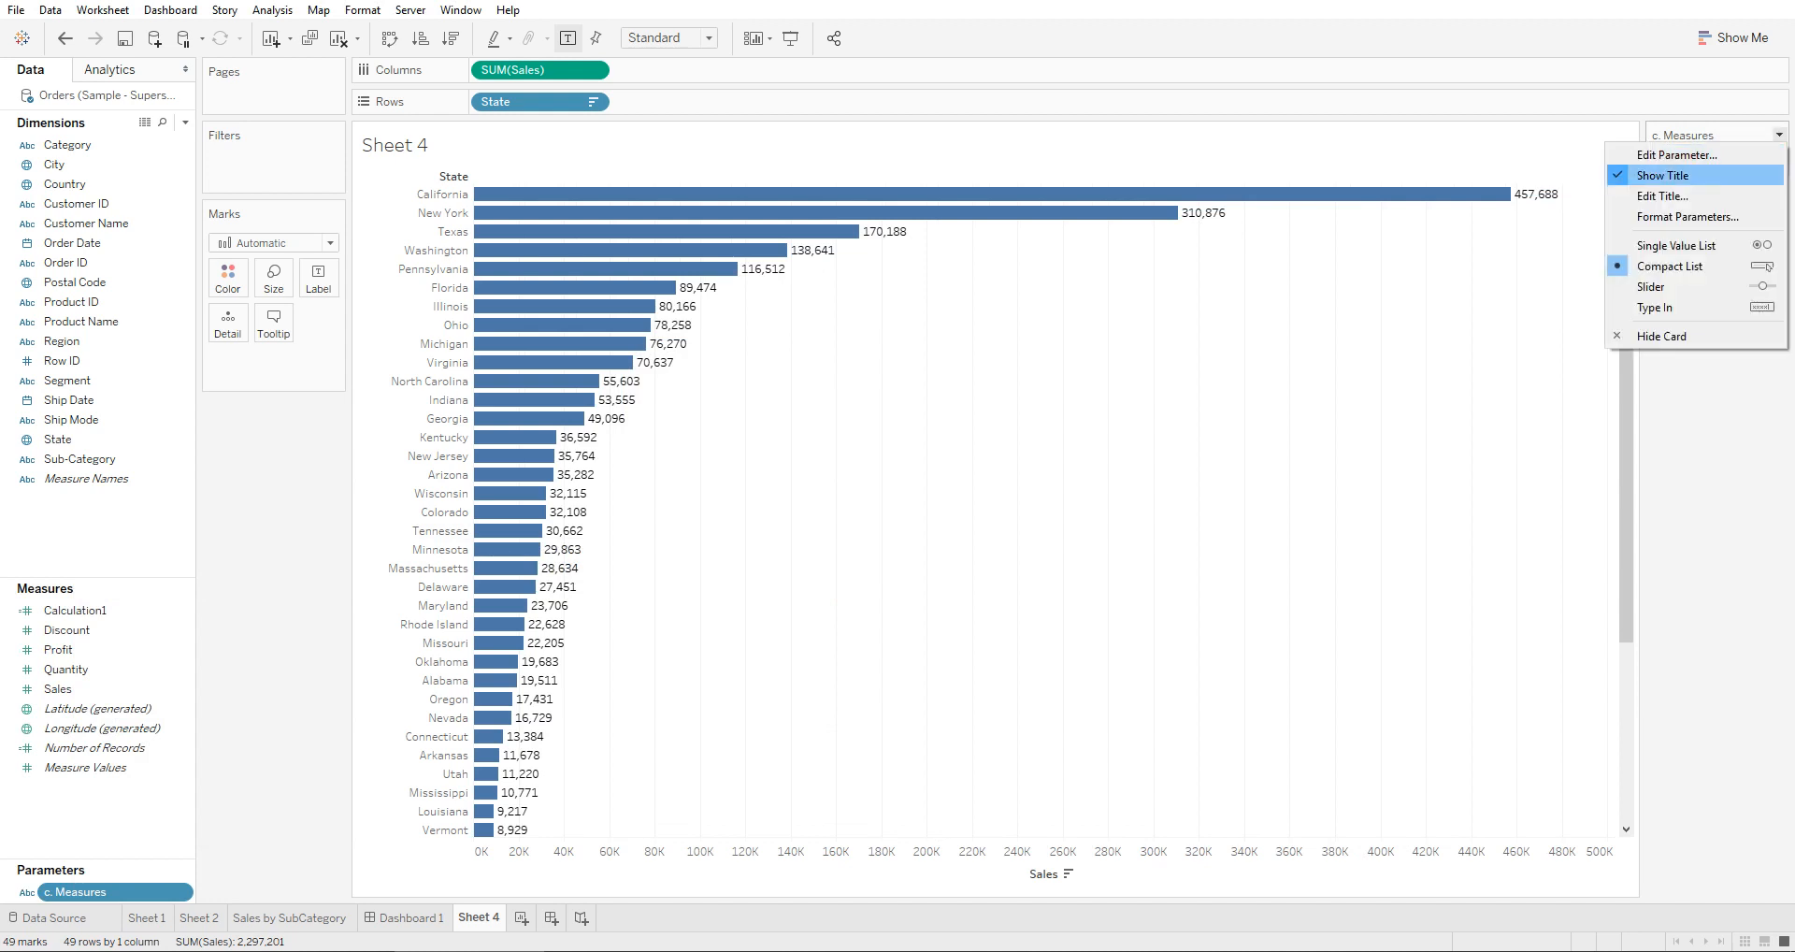
click(1703, 245)
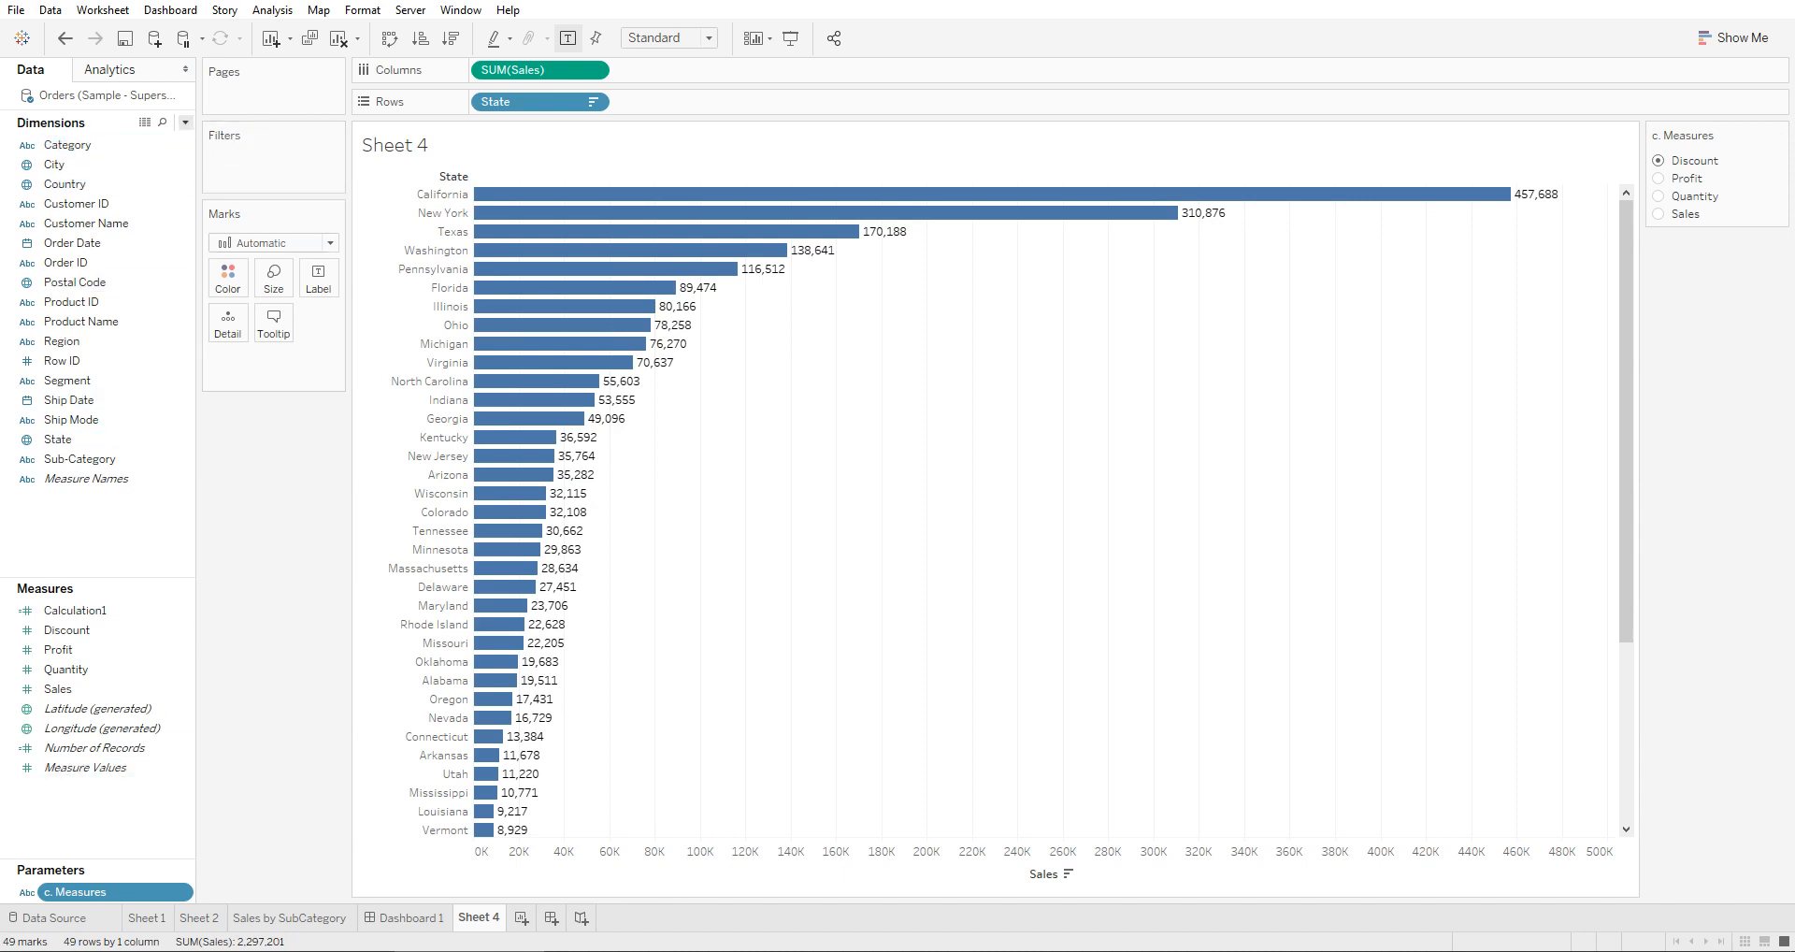
Start a new parameter named "c. Dimensions" with String data type and a list of allowable values
click(185, 122)
click(80, 164)
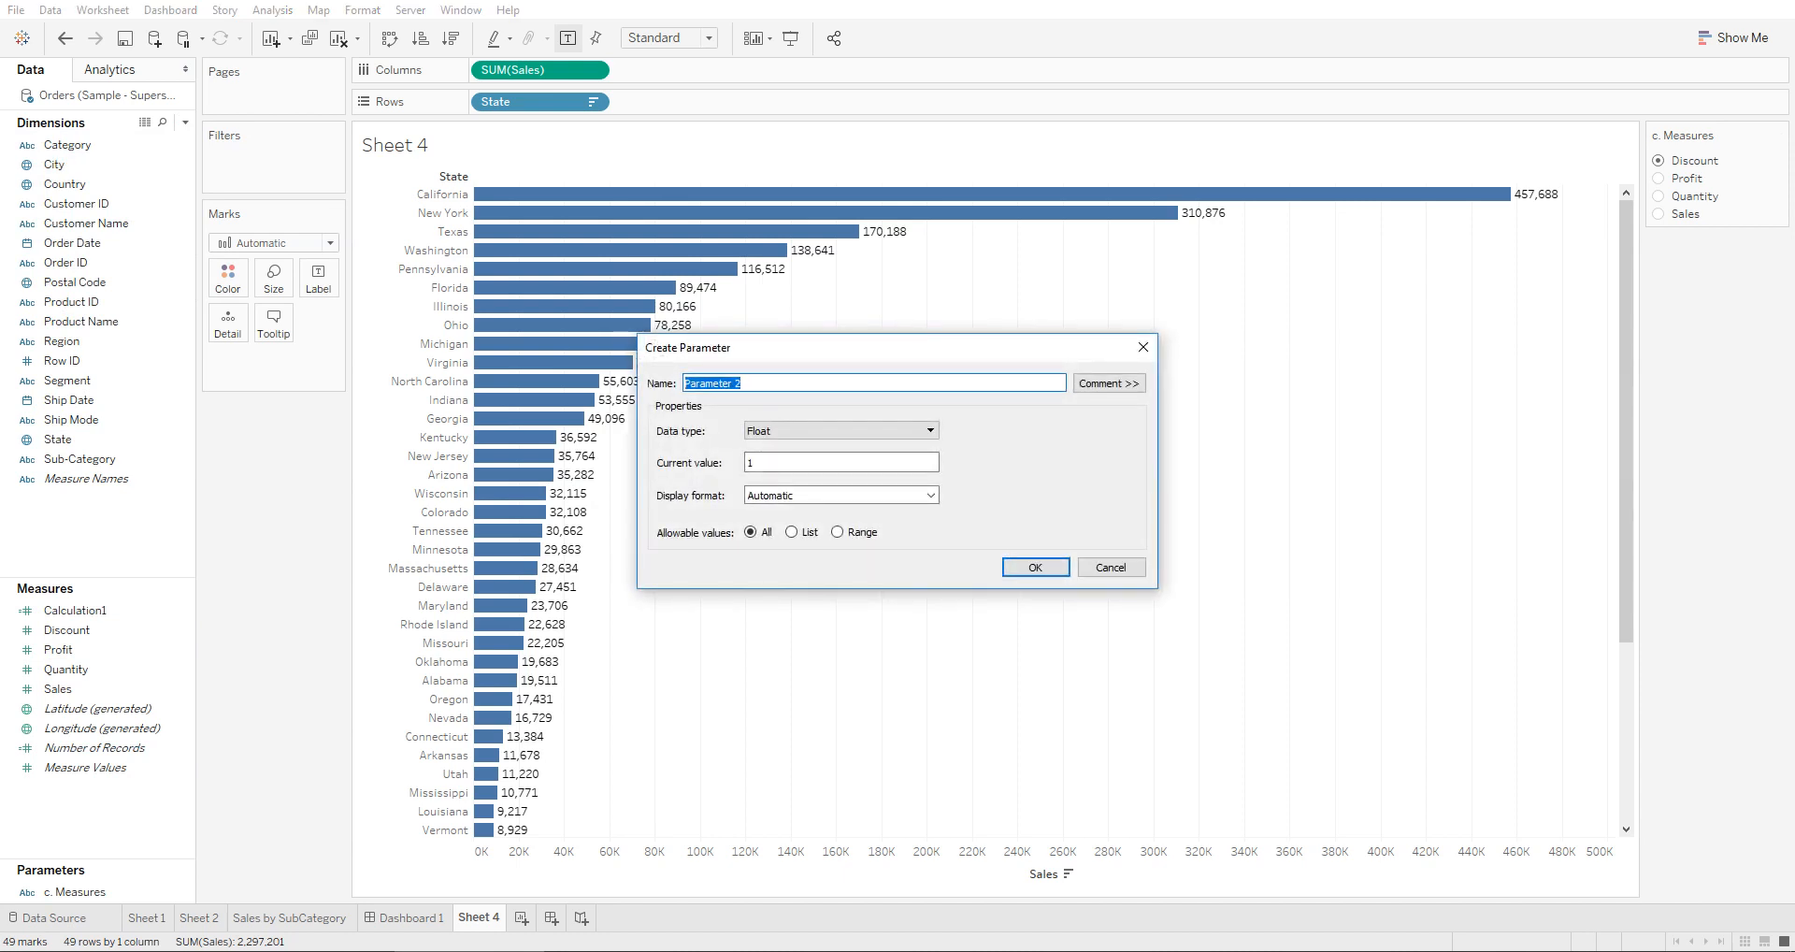
text(c. Dimensions)
click(840, 431)
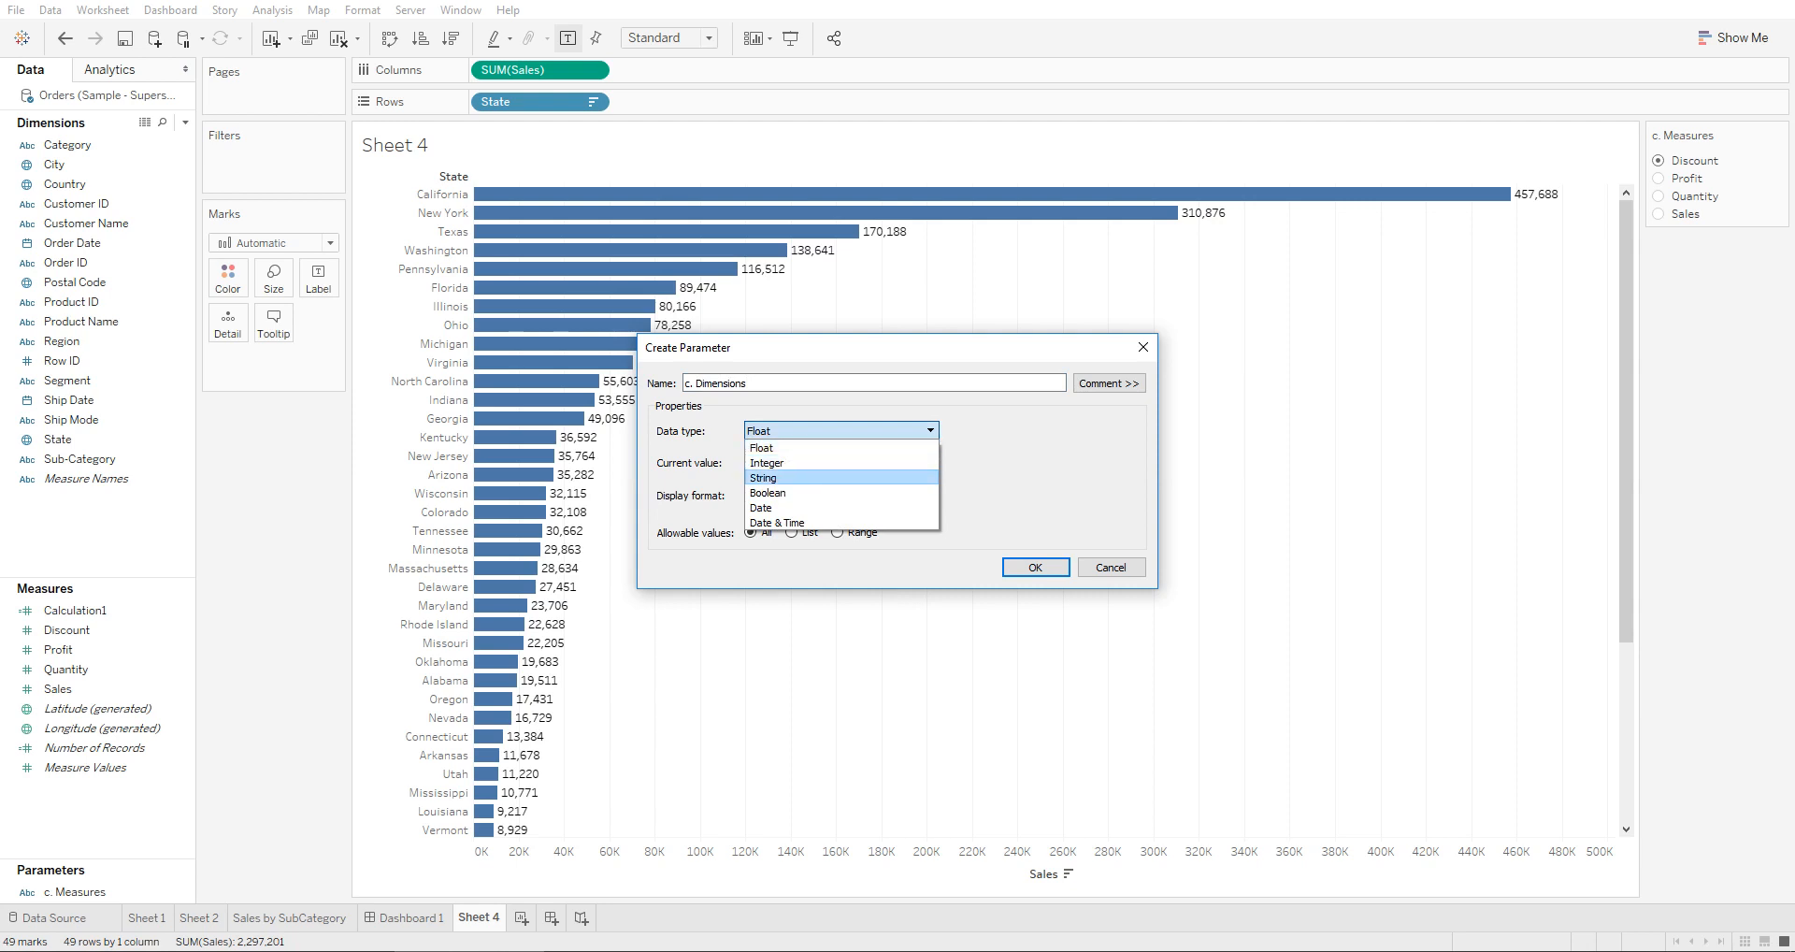
click(804, 477)
click(790, 532)
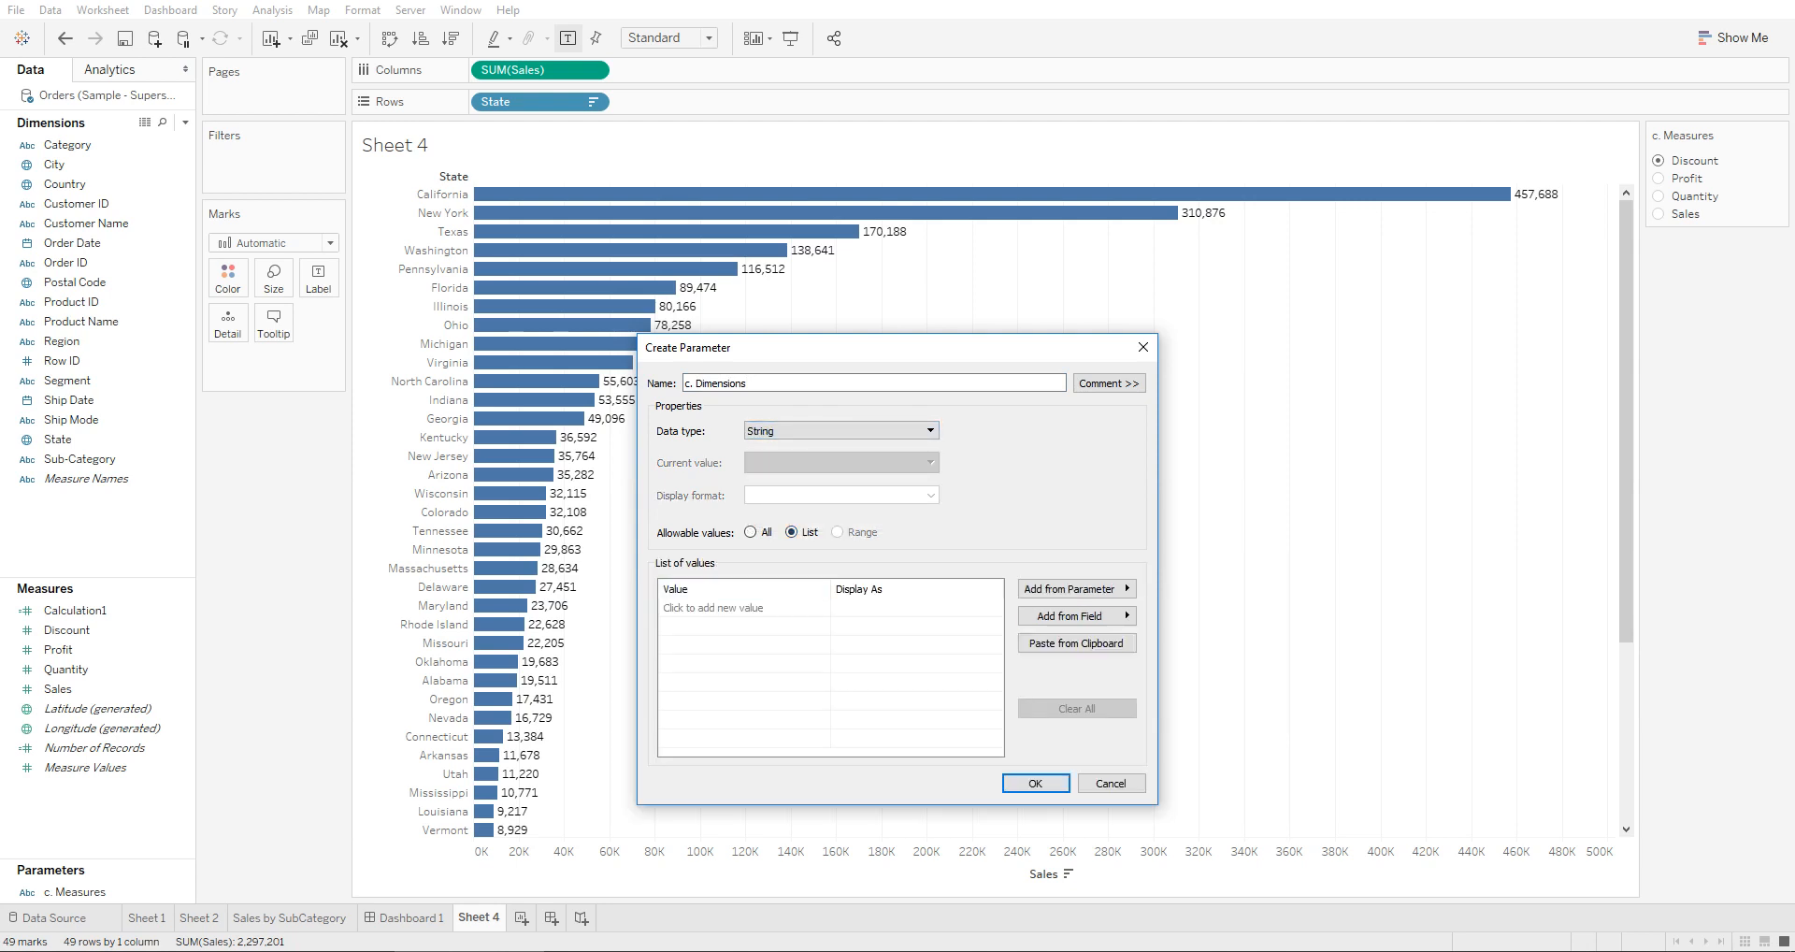
Add Category, City, Customer ID and Customer Name to the c. Dimensions value list and create the parameter
click(743, 607)
text(Category)
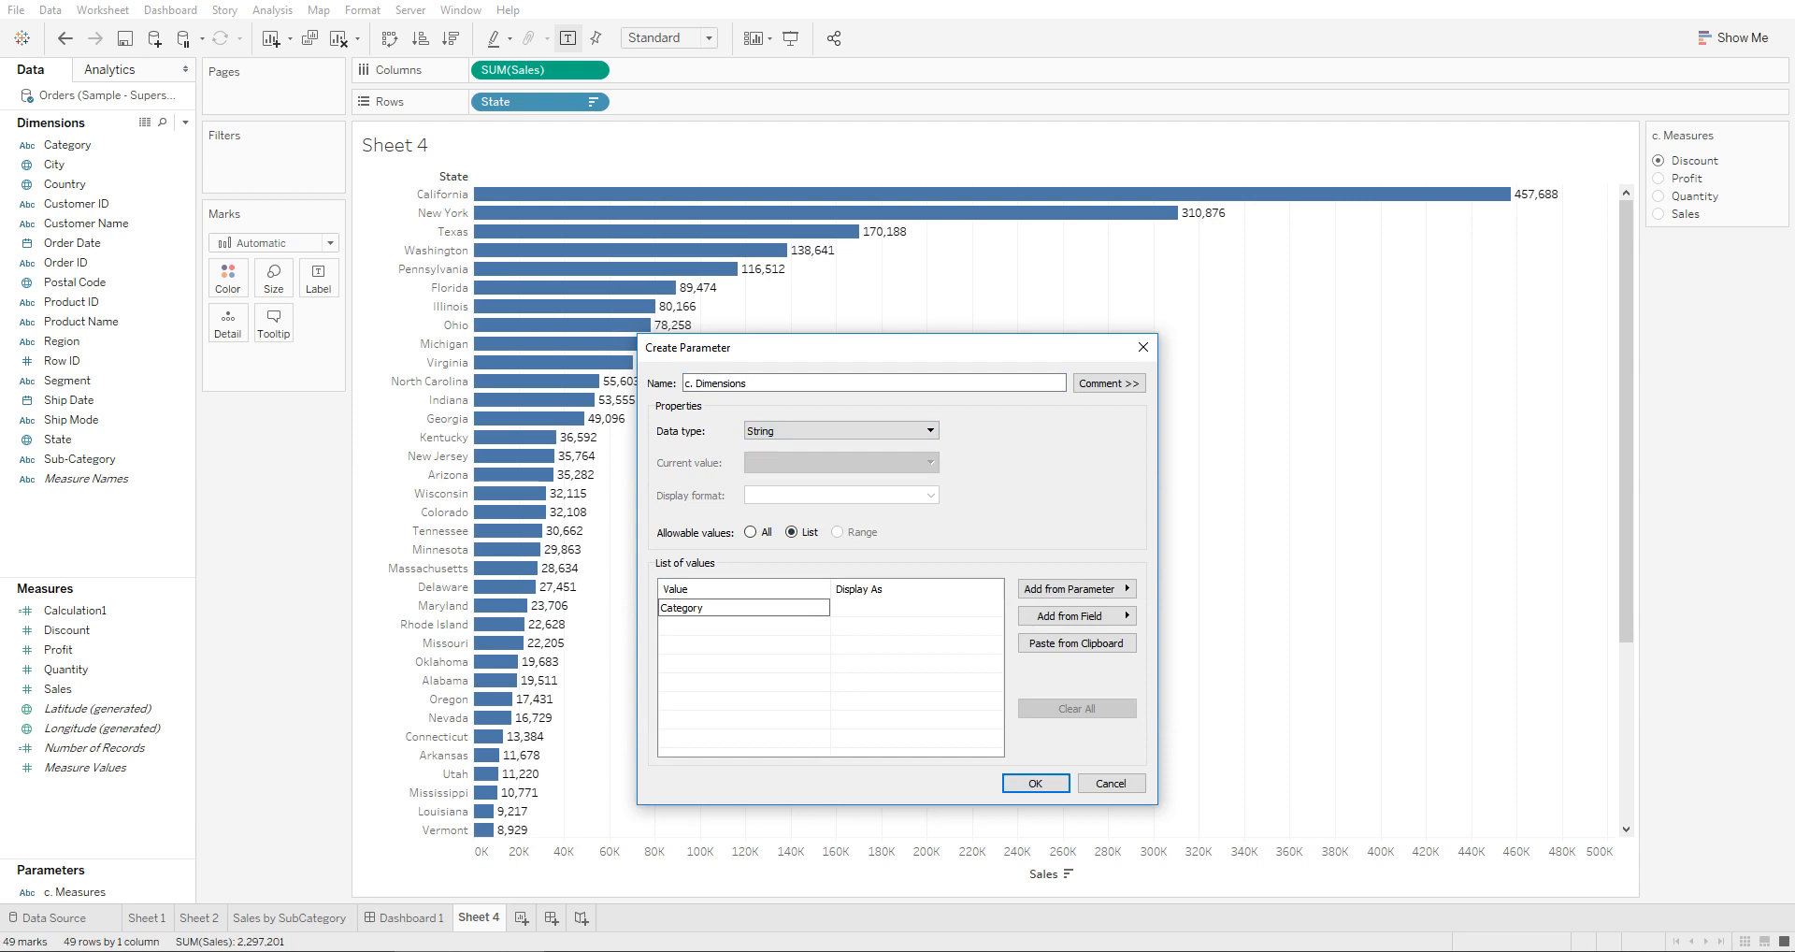
key(Return)
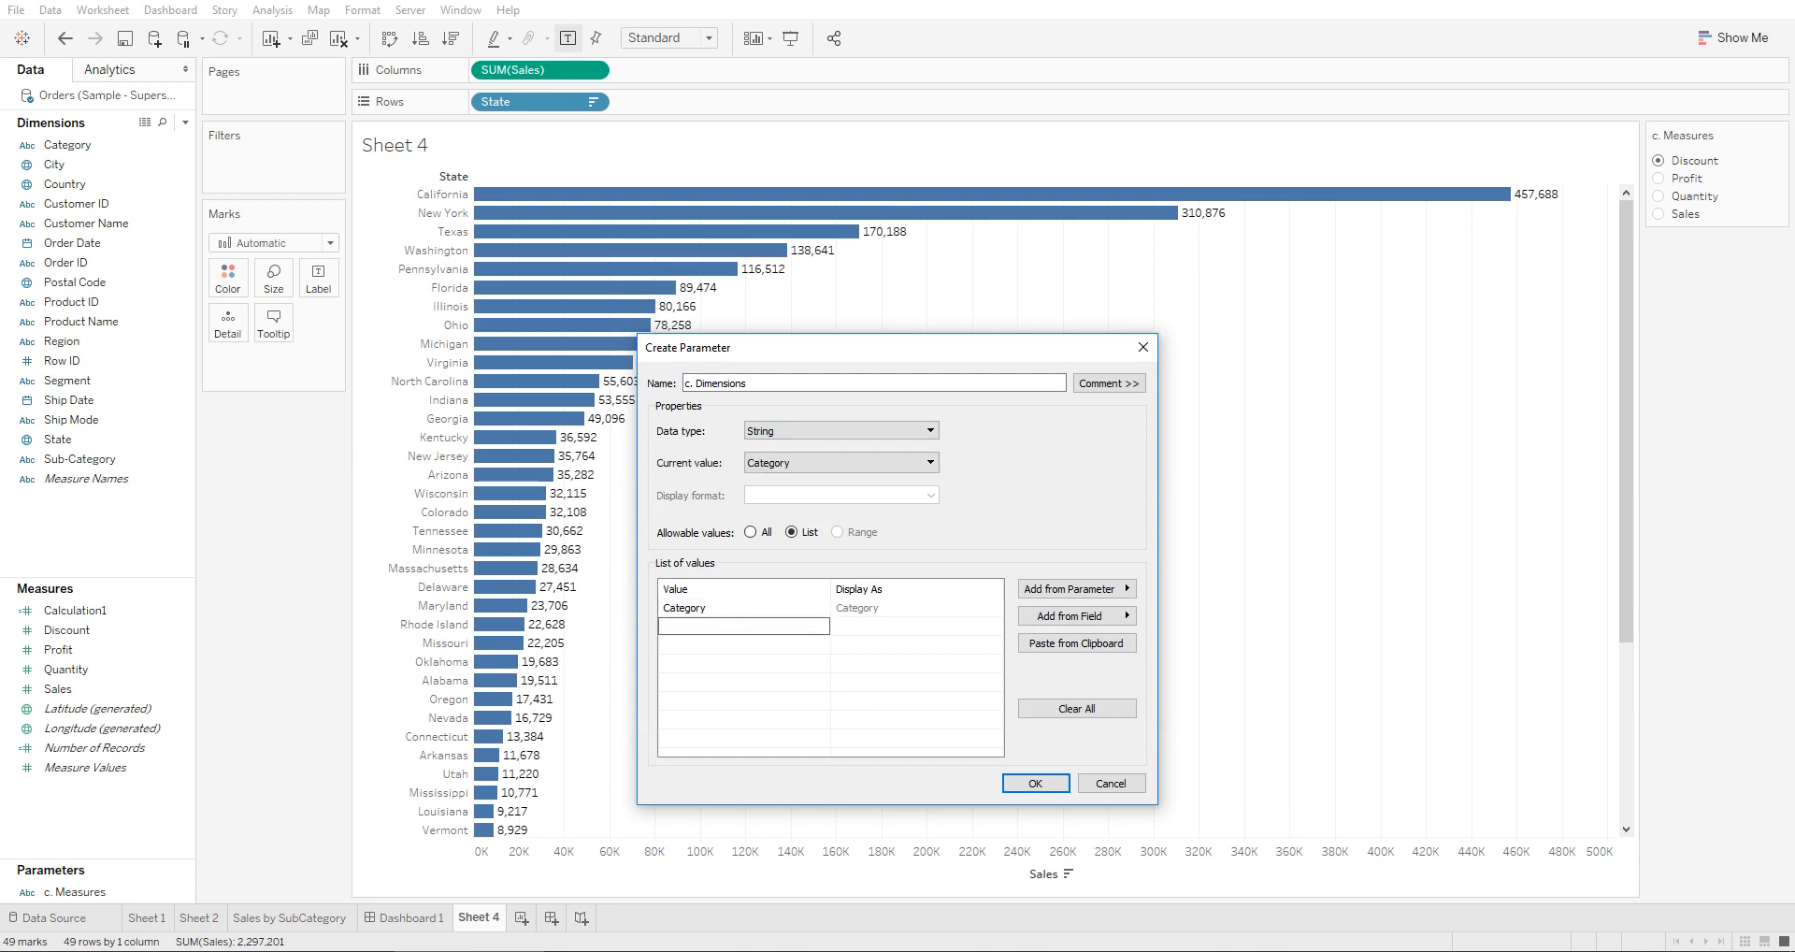
text(City)
key(Return)
text(Cus)
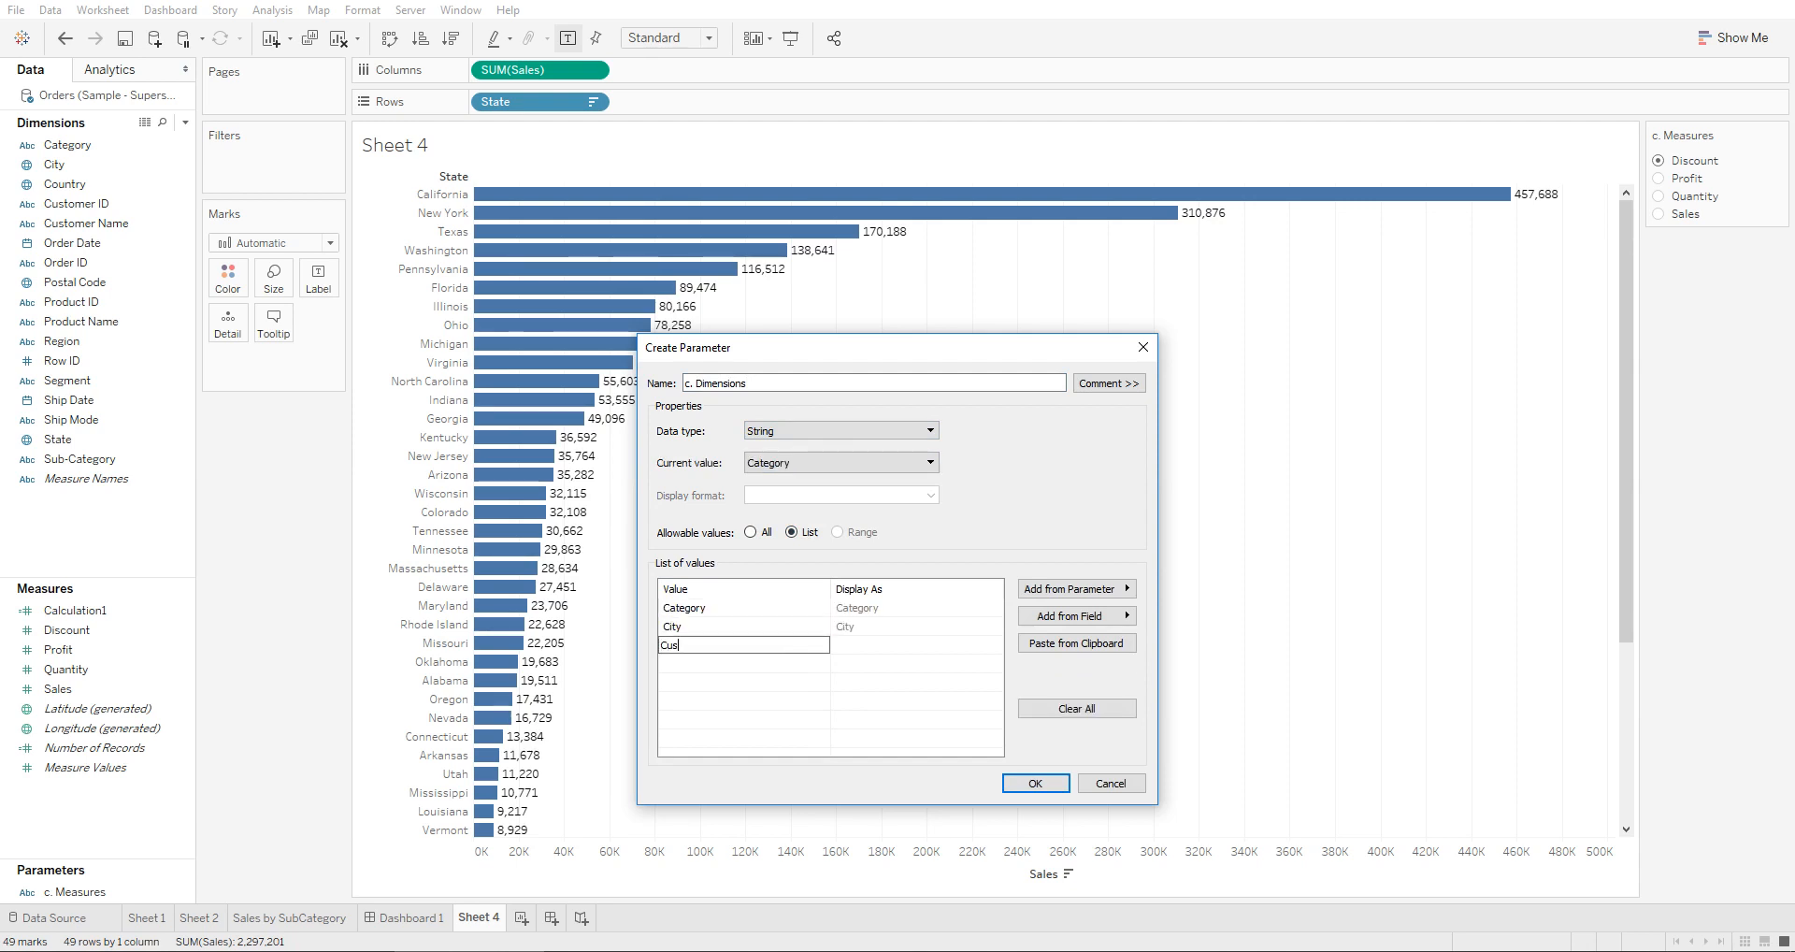
text(tomer ID)
key(Return)
text(Customer Name)
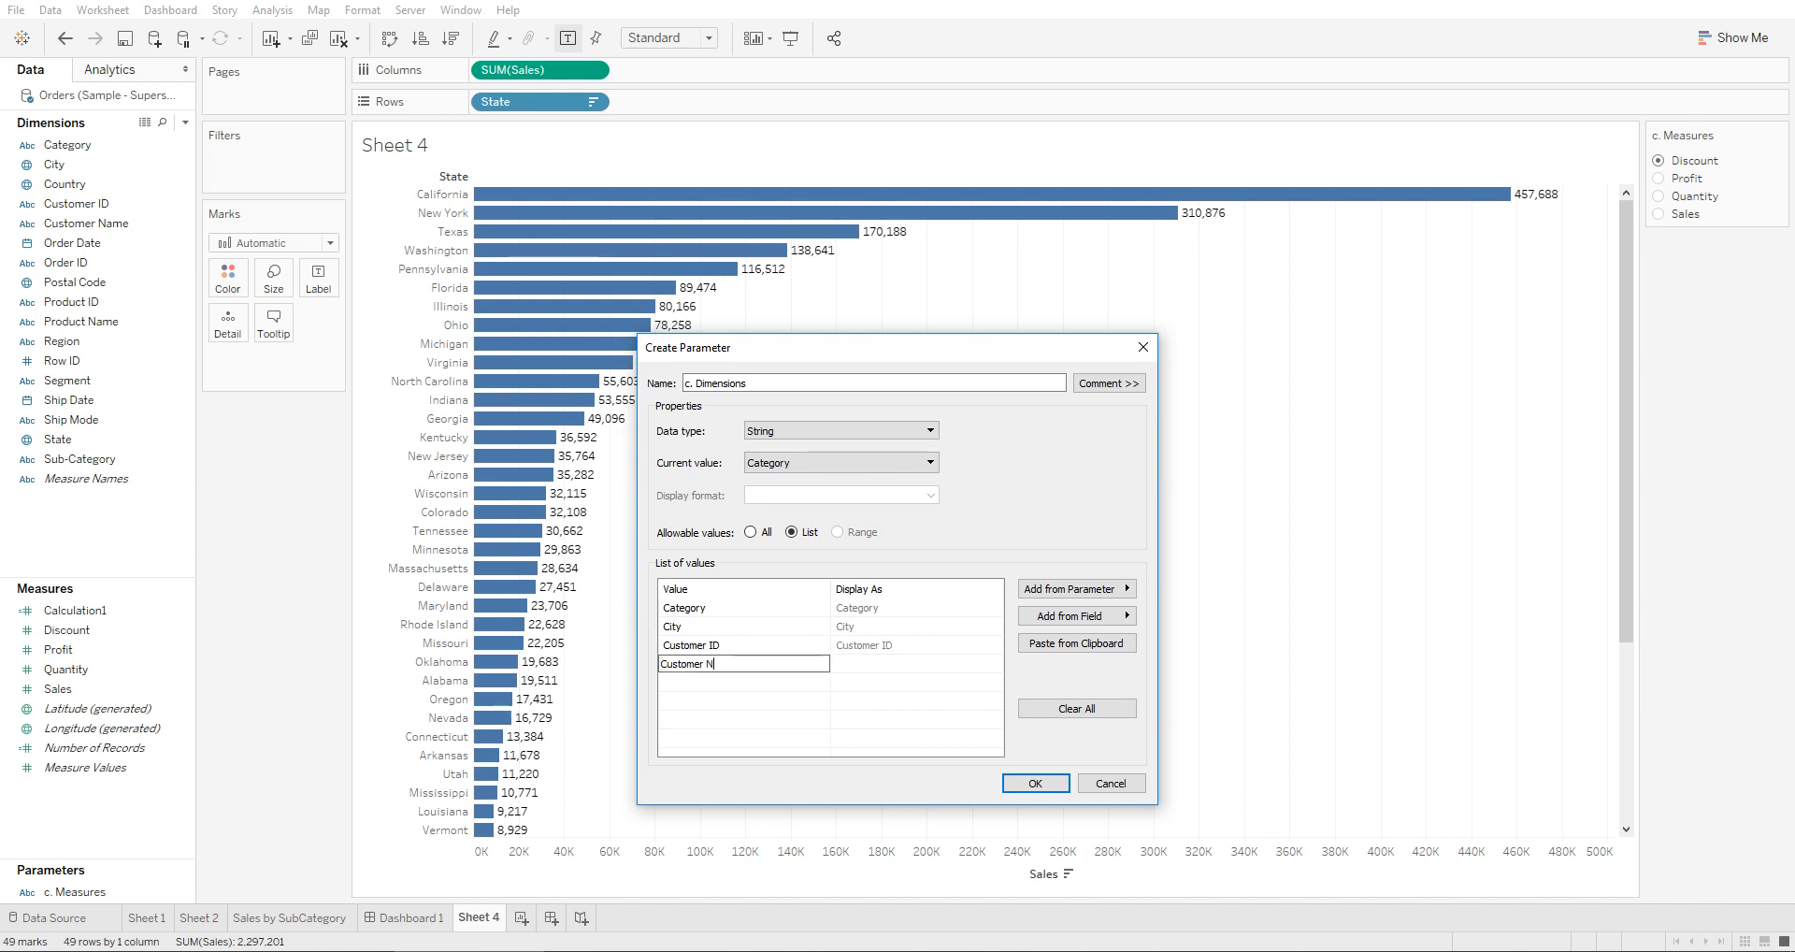
key(Return)
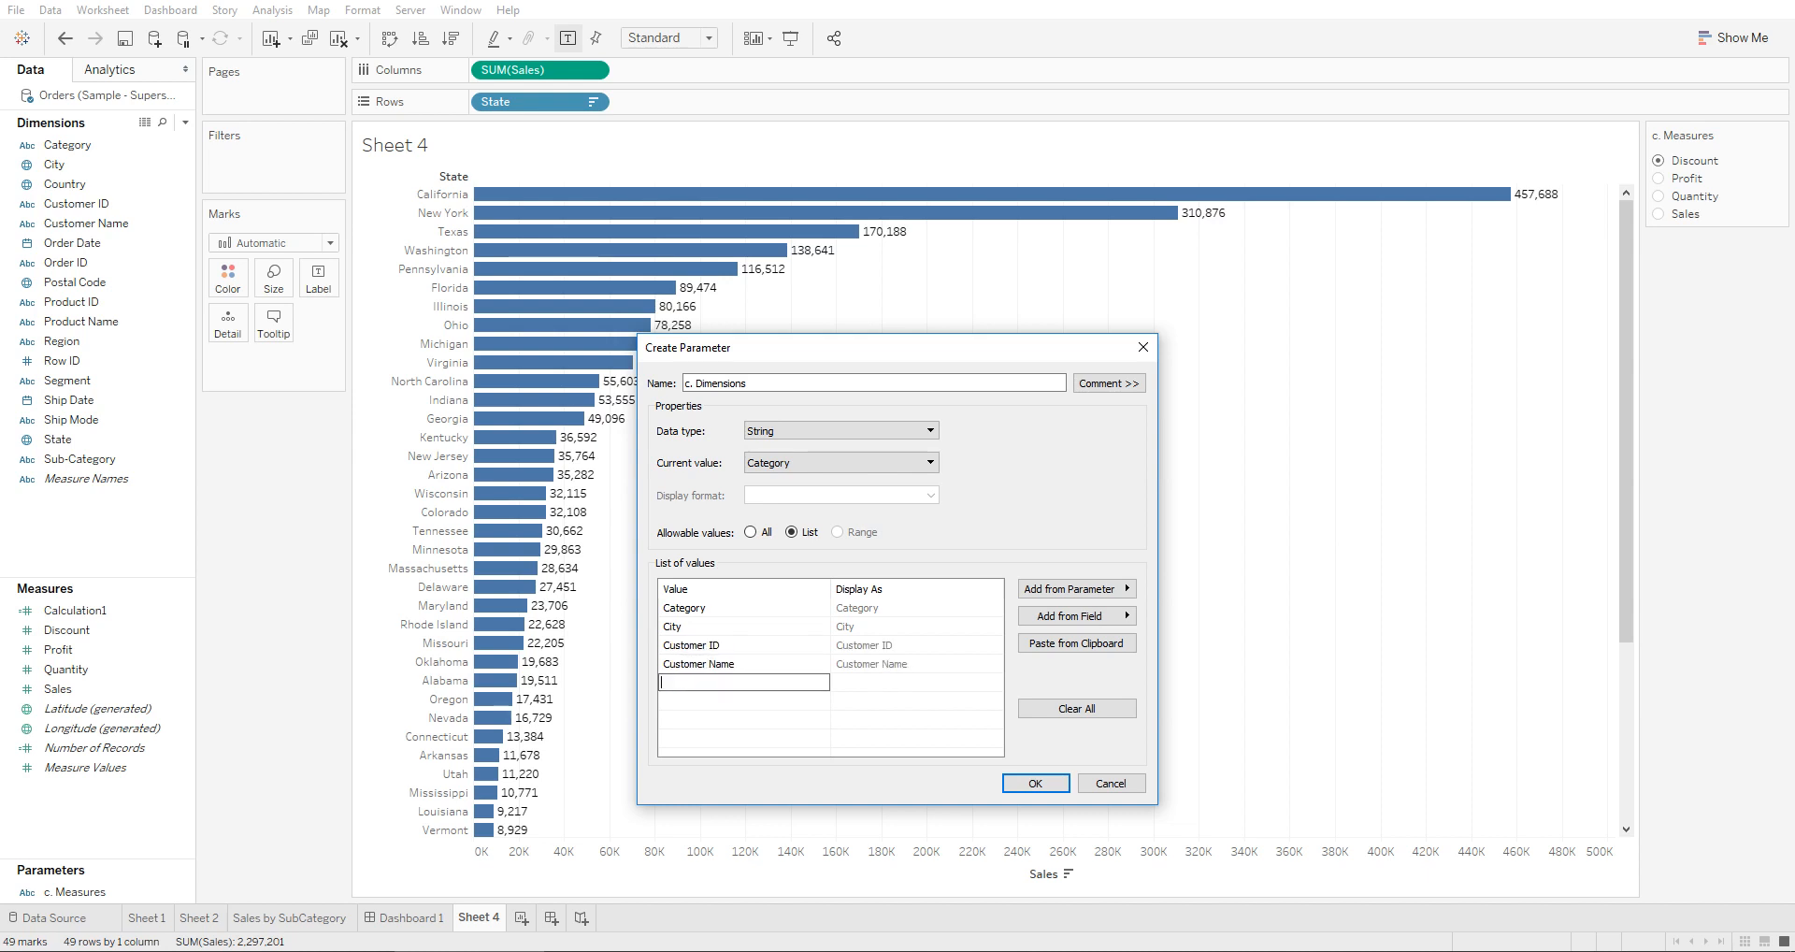
key(Return)
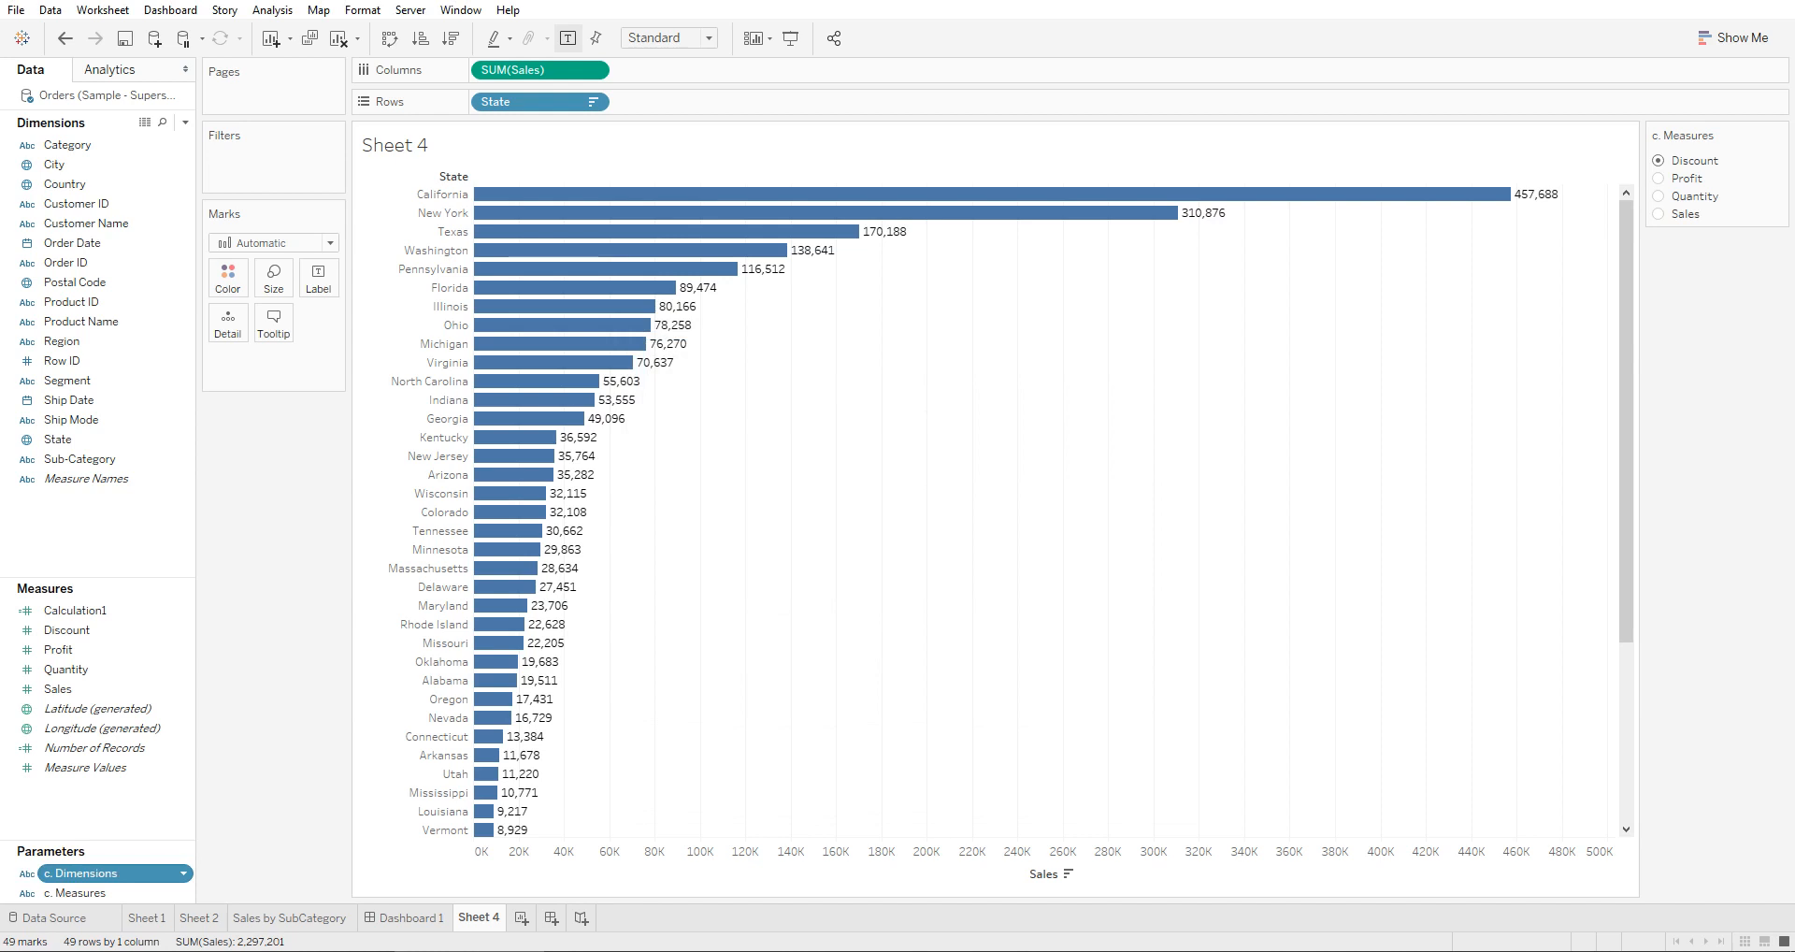
Show the c. Dimensions parameter control on the sheet and display it as a single value list
right_click(92, 872)
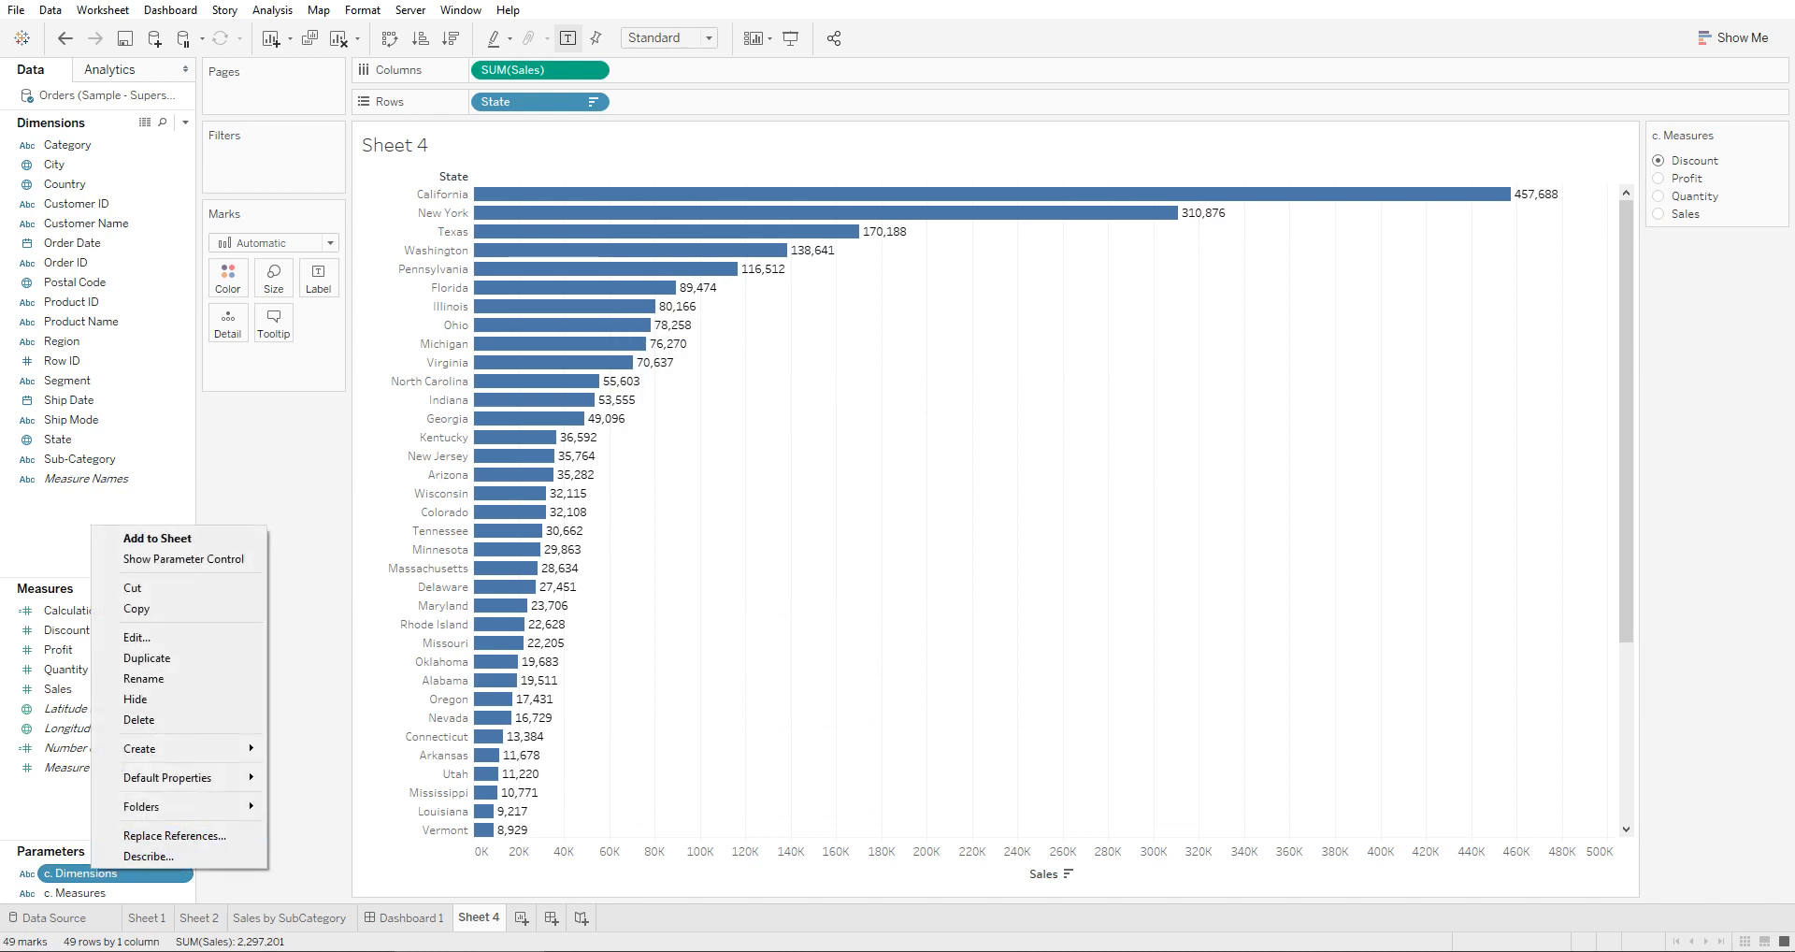
key(Return)
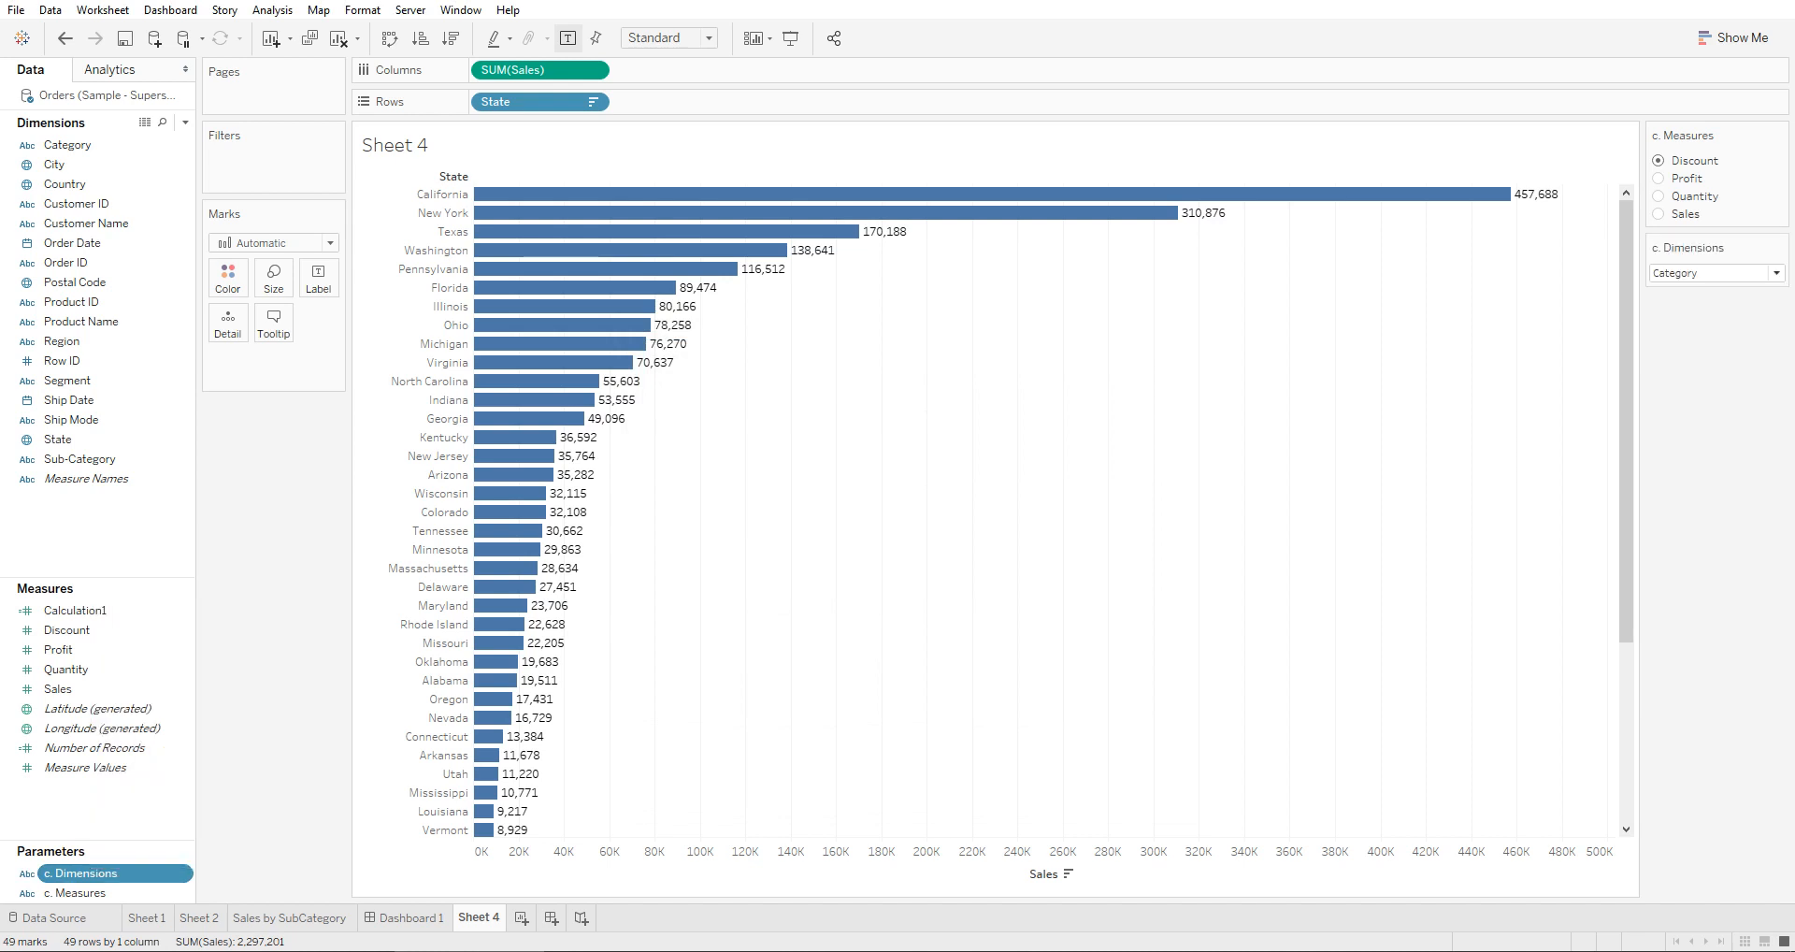
click(1779, 247)
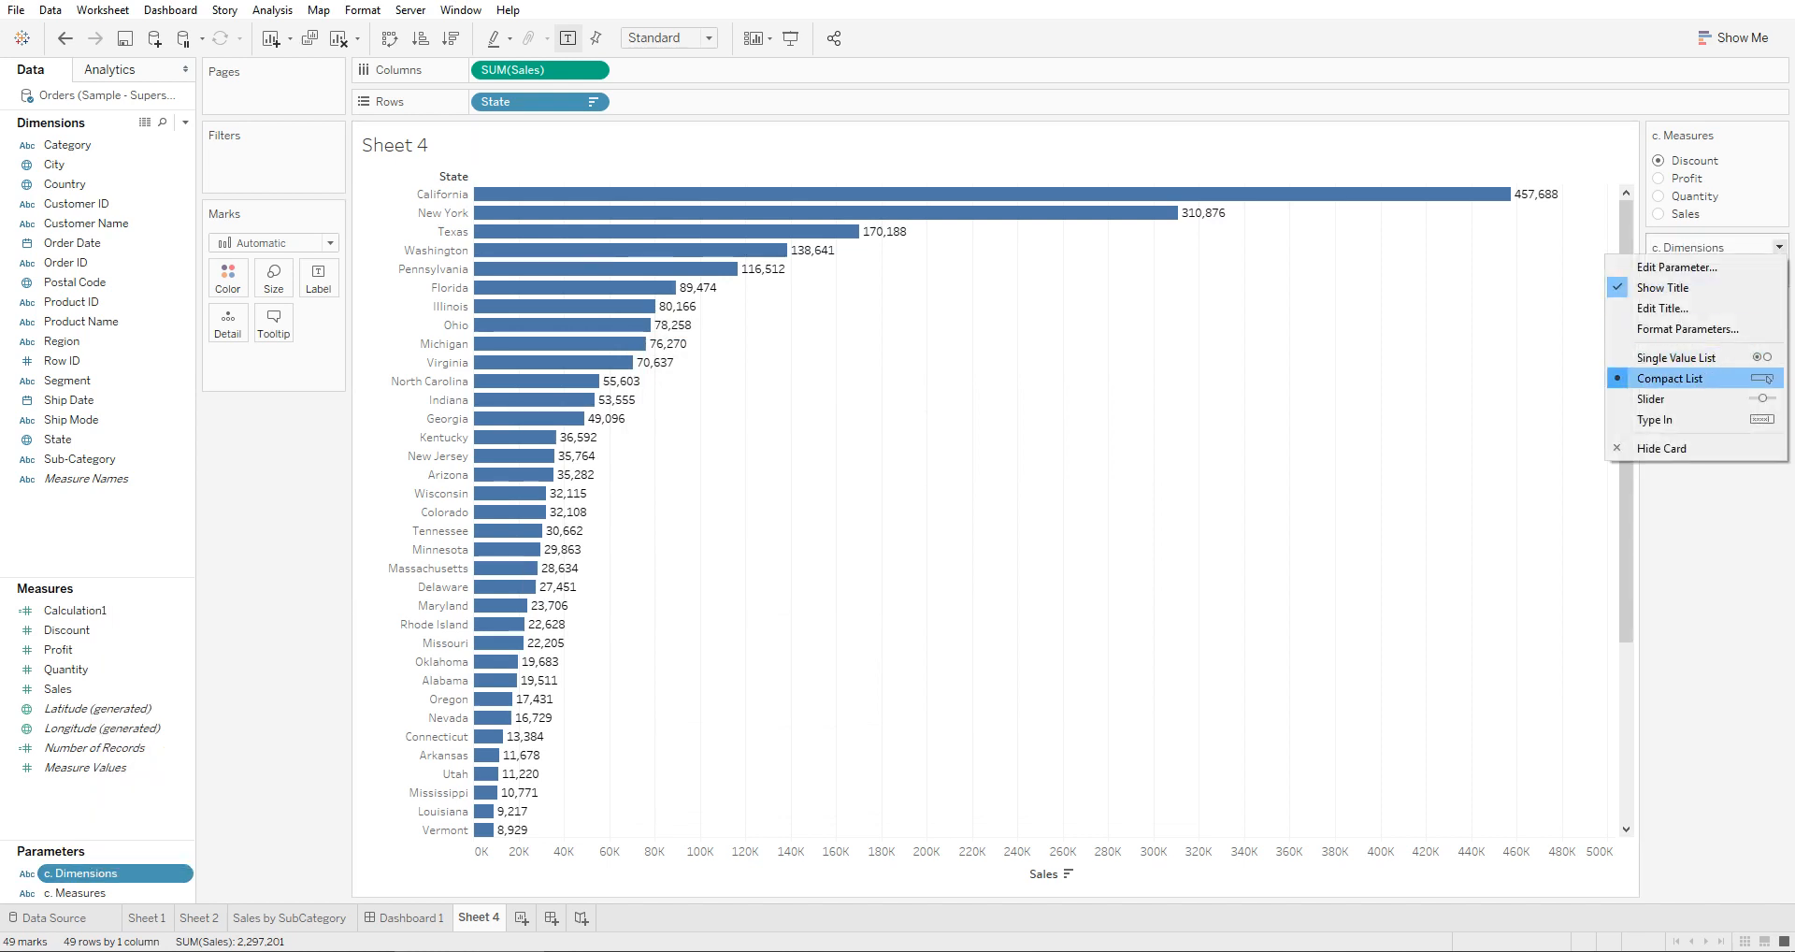
click(1683, 357)
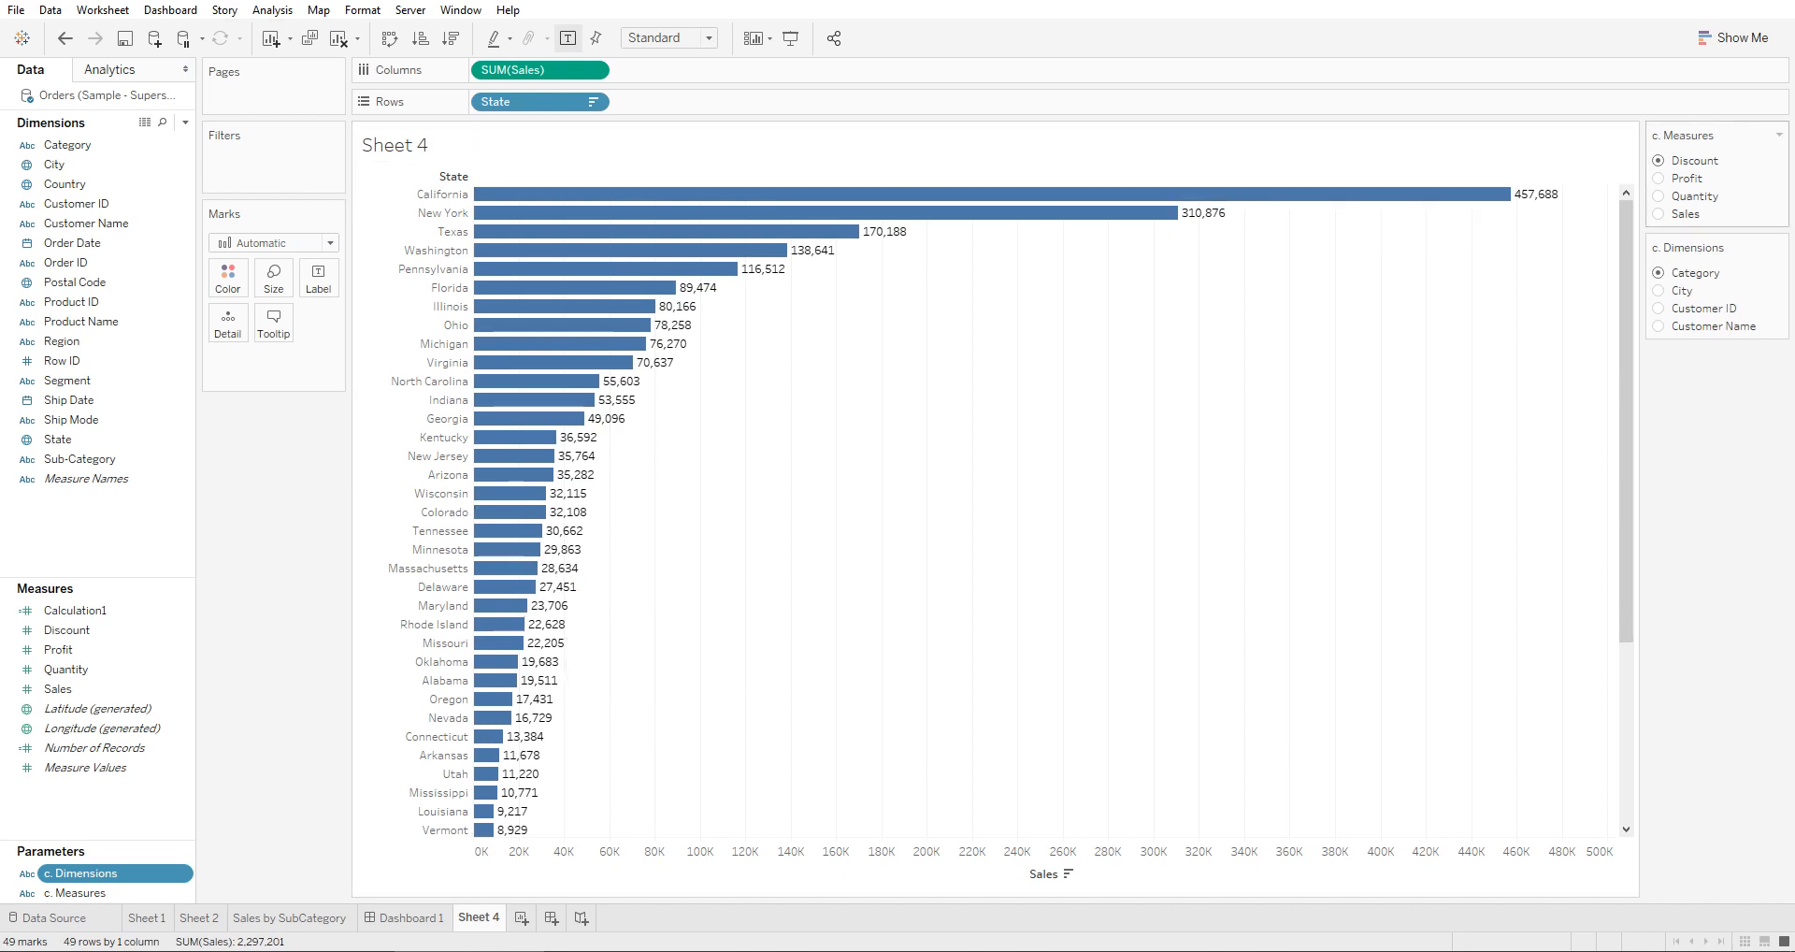
Try out the different c. Measures parameter options on the sheet and finish with Quantity selected
click(1687, 177)
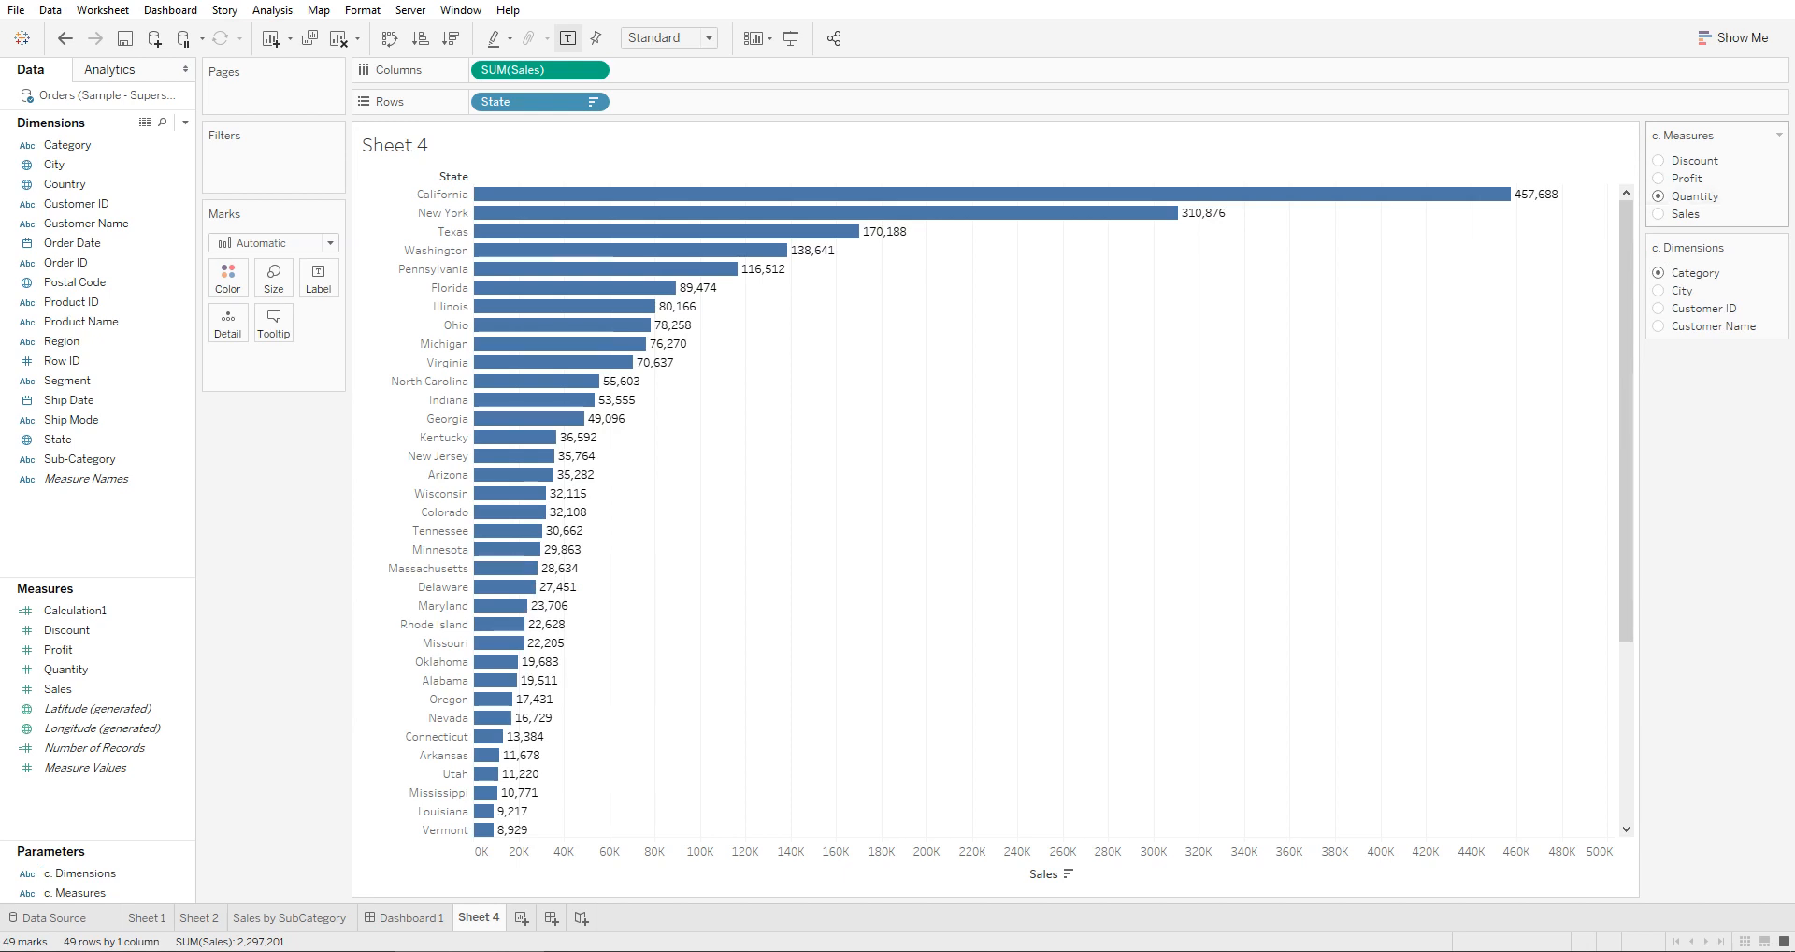
click(1686, 213)
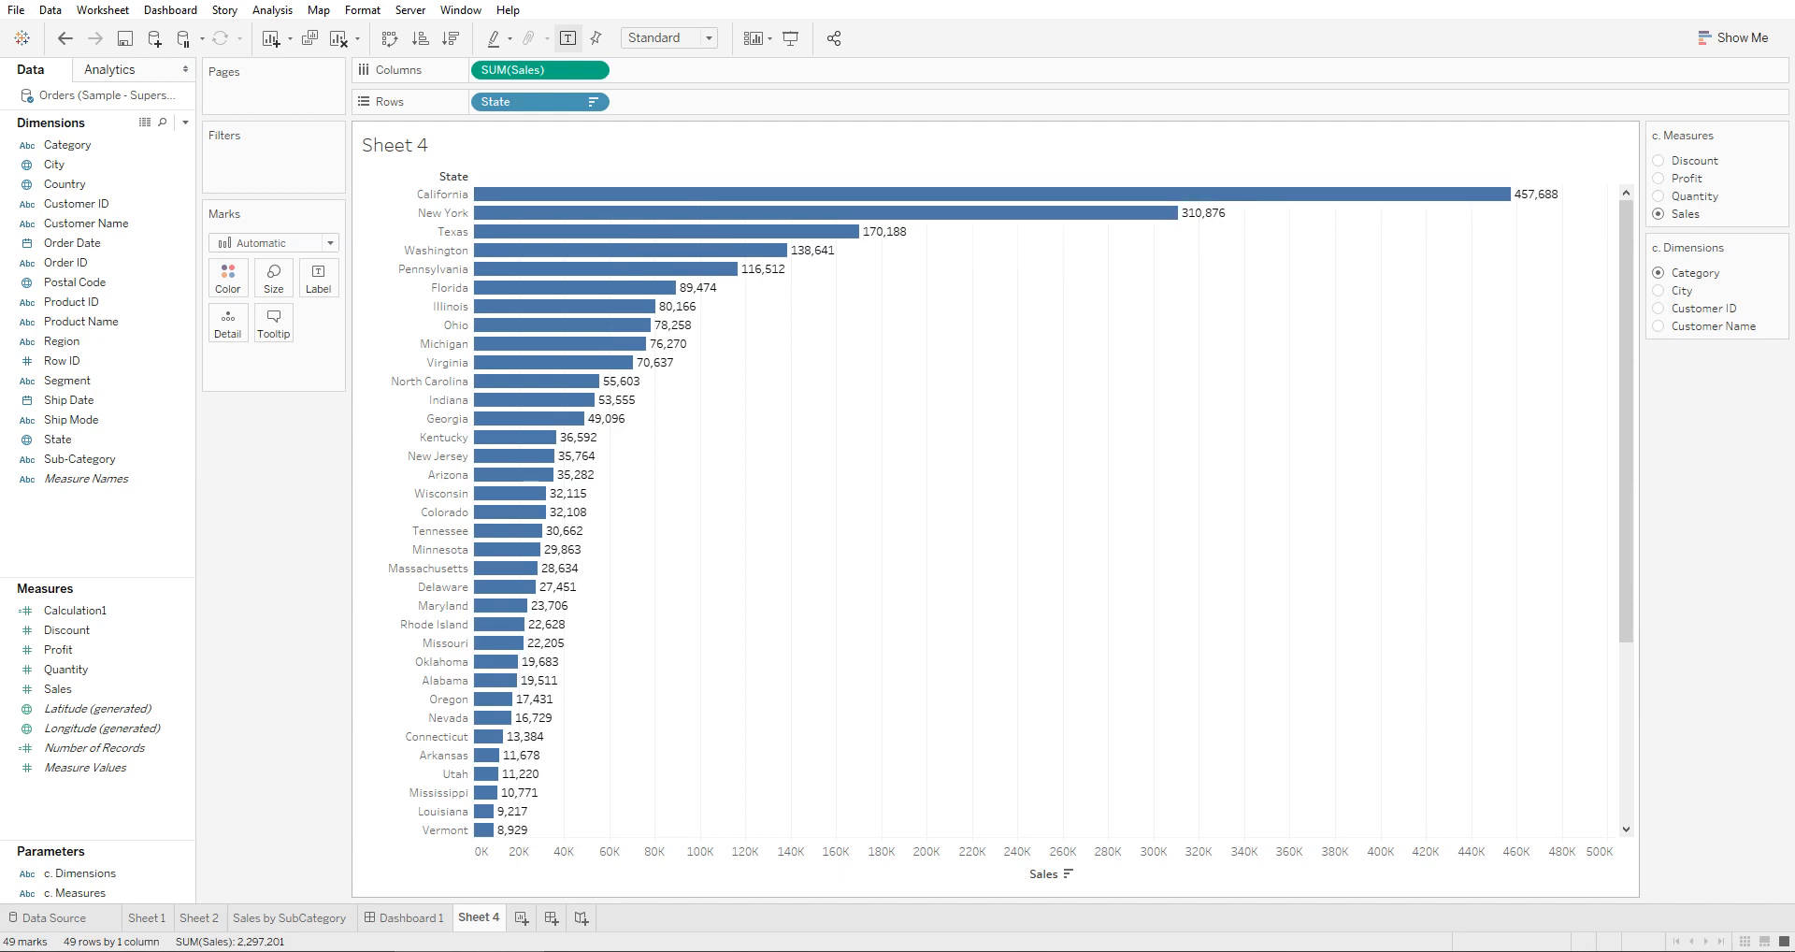
click(1659, 161)
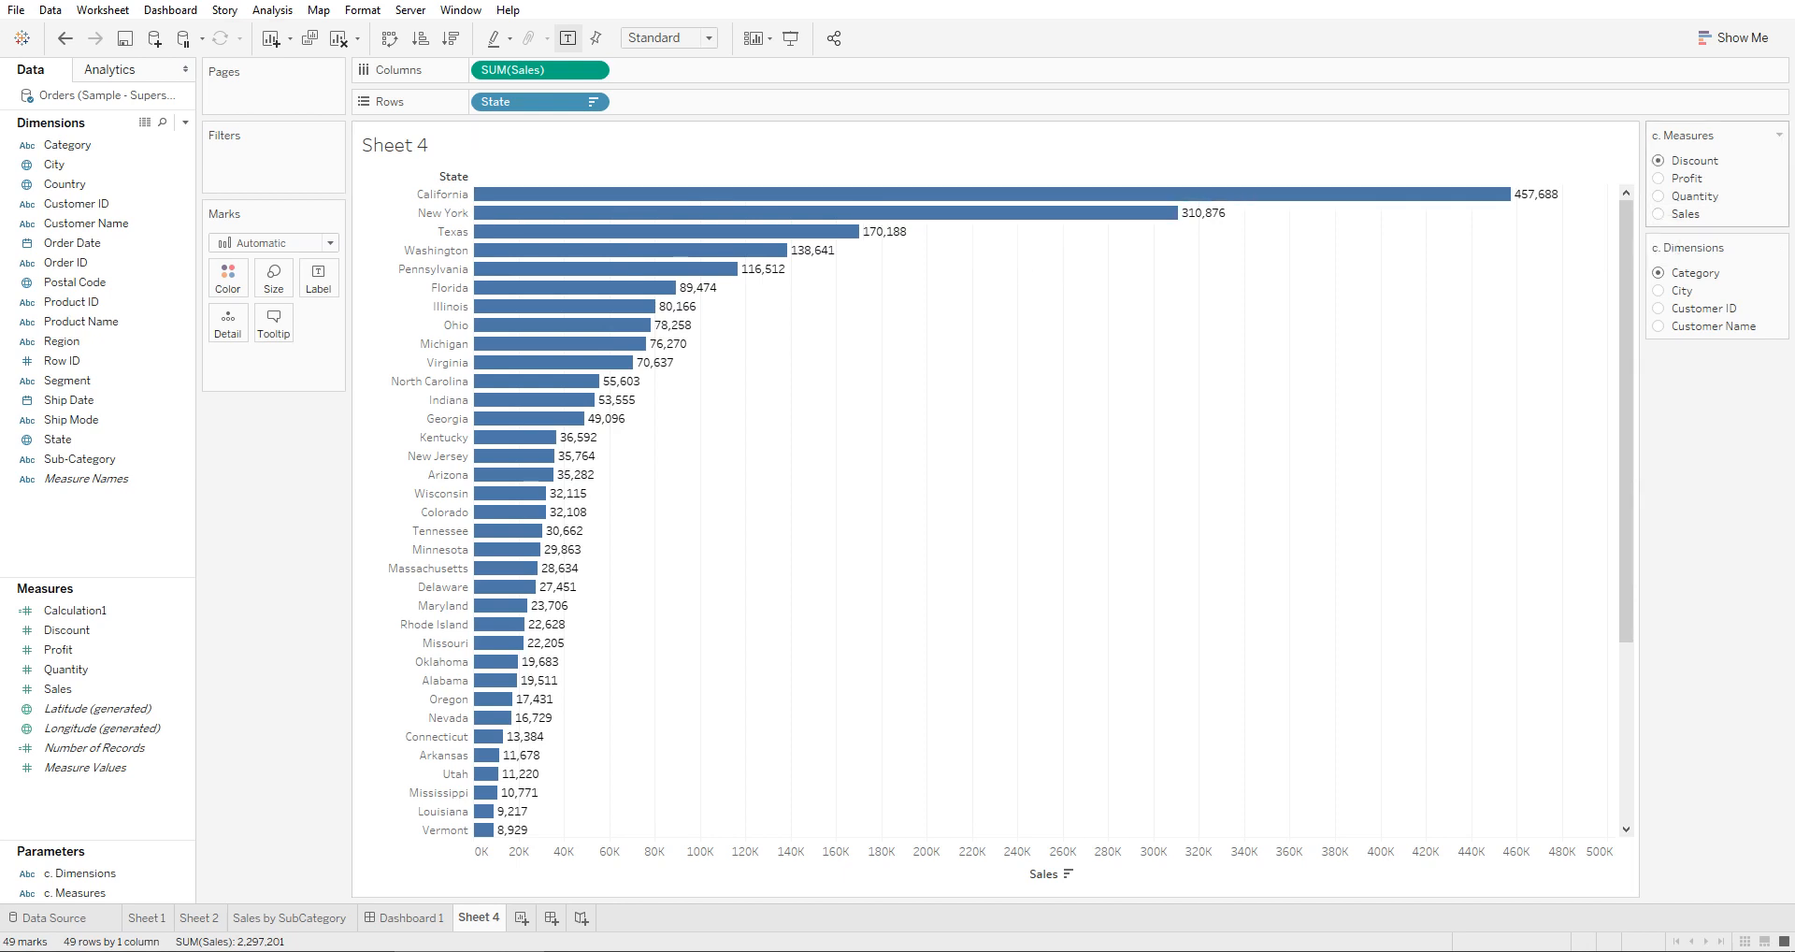
click(1658, 178)
click(1659, 196)
Create a calculated field named "cal. Measures" and begin its formula with case [c. Measures]
click(185, 122)
click(93, 142)
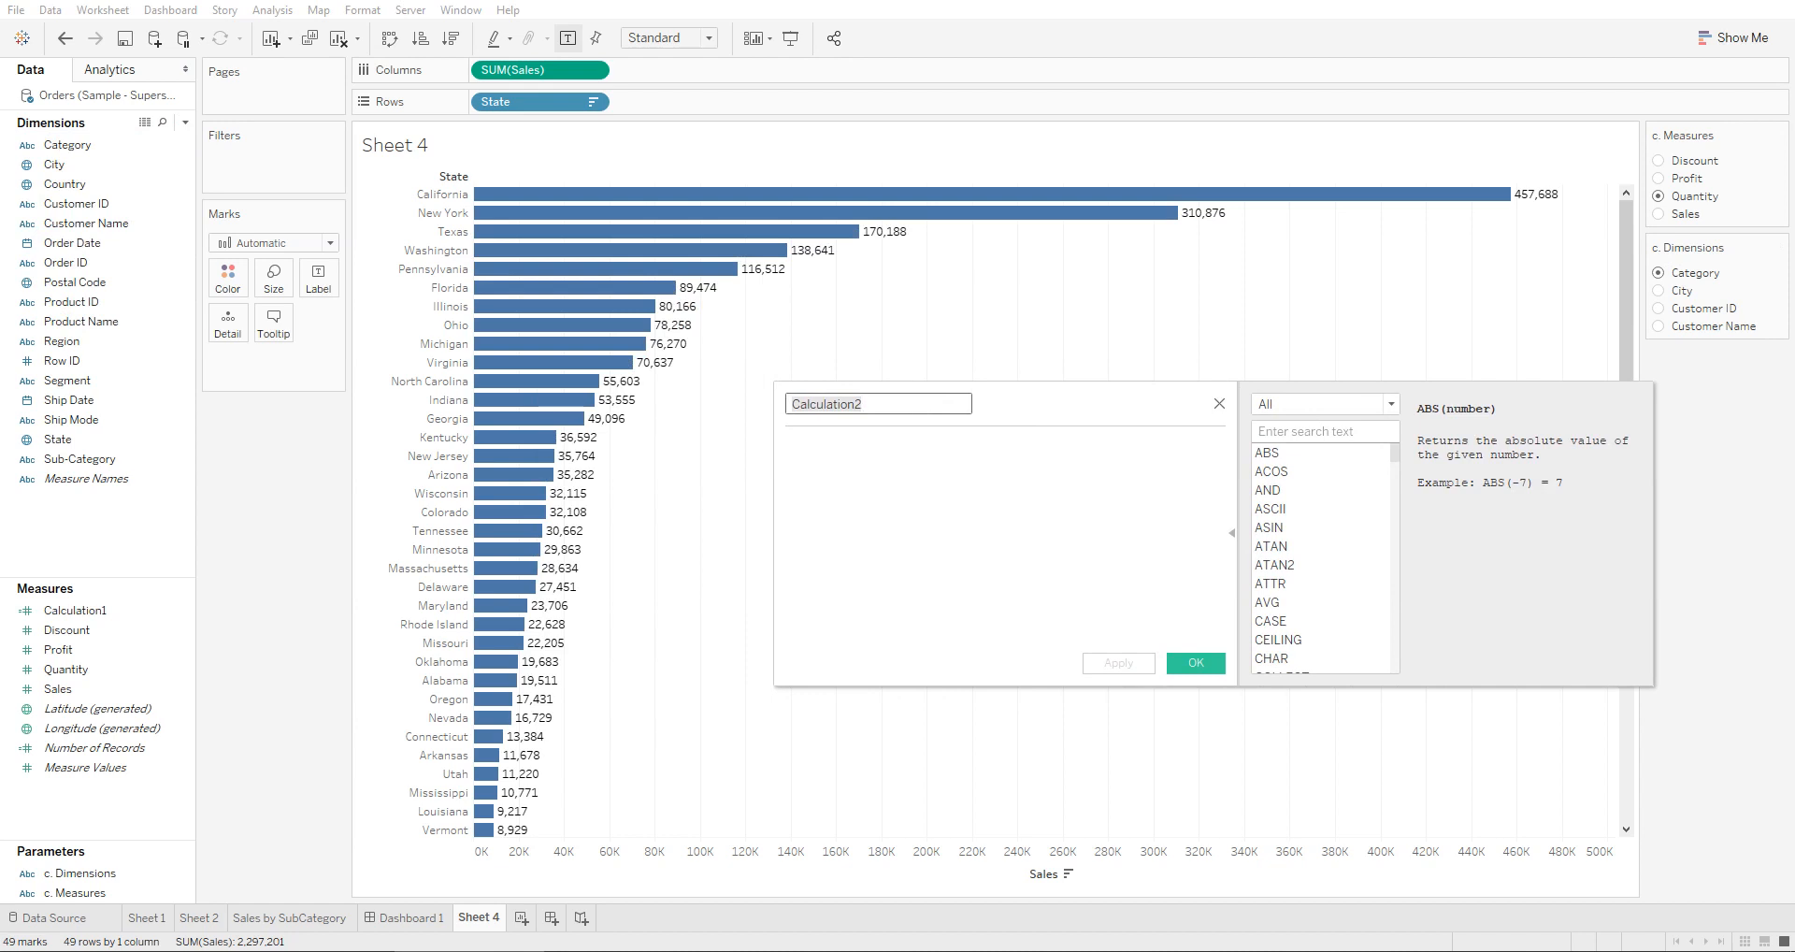
text(cal.)
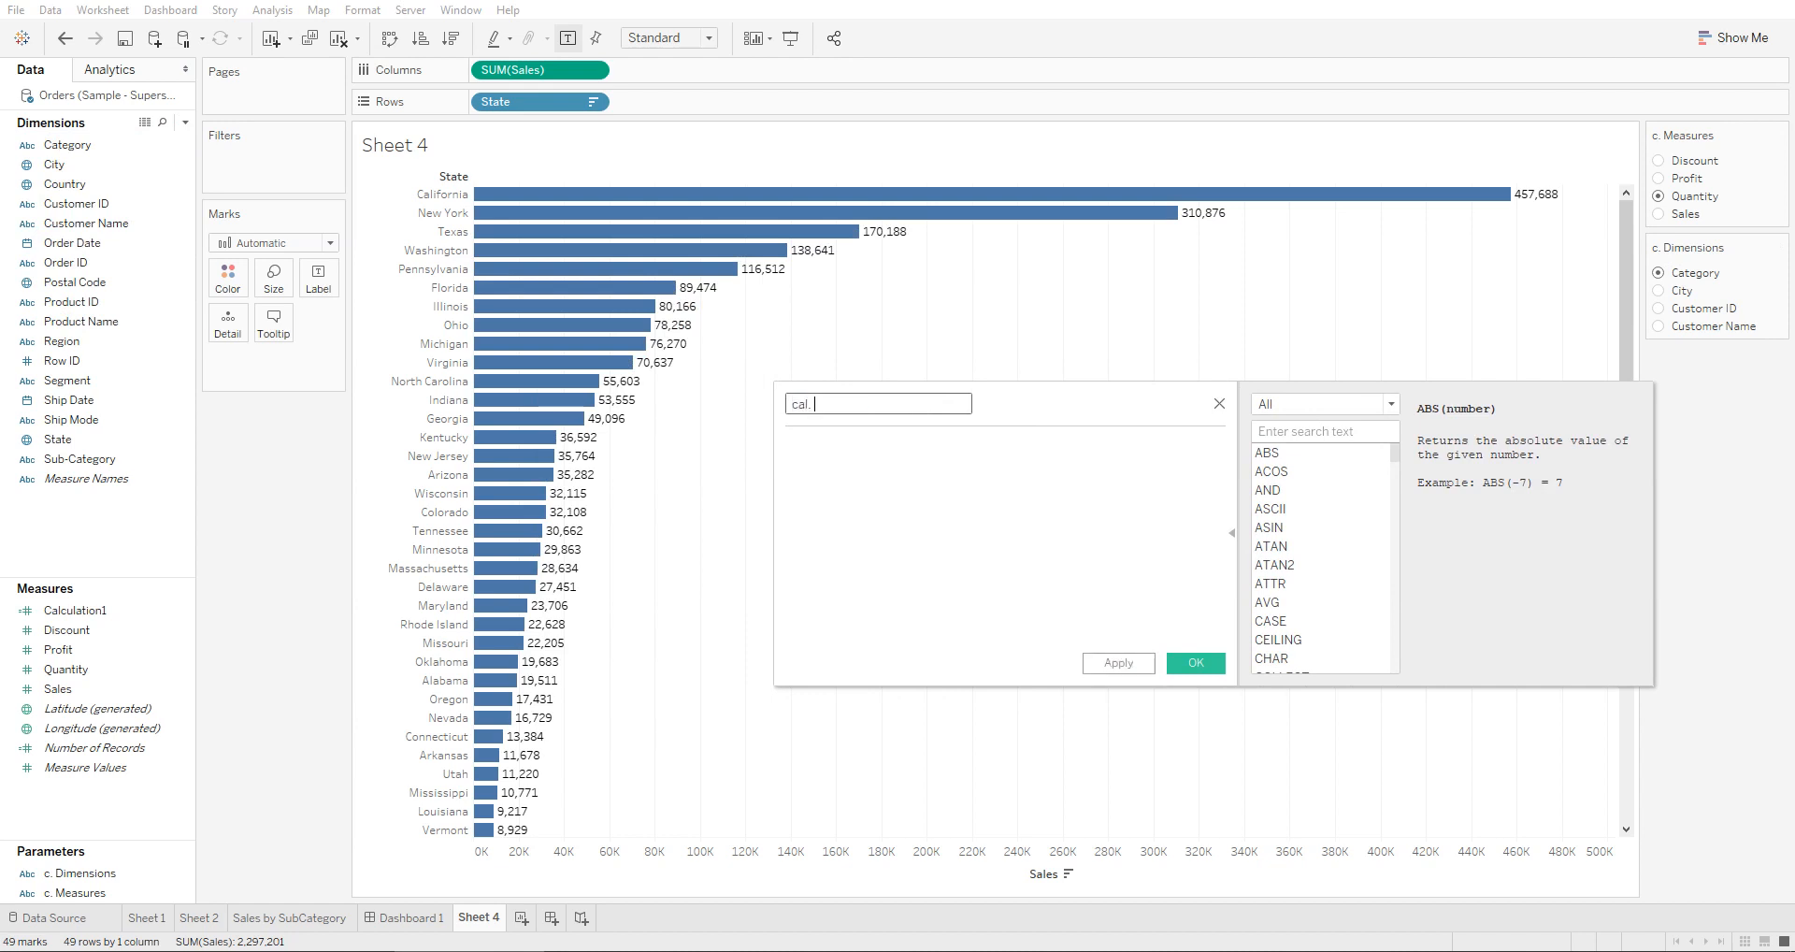
text( Measures)
key(Tab)
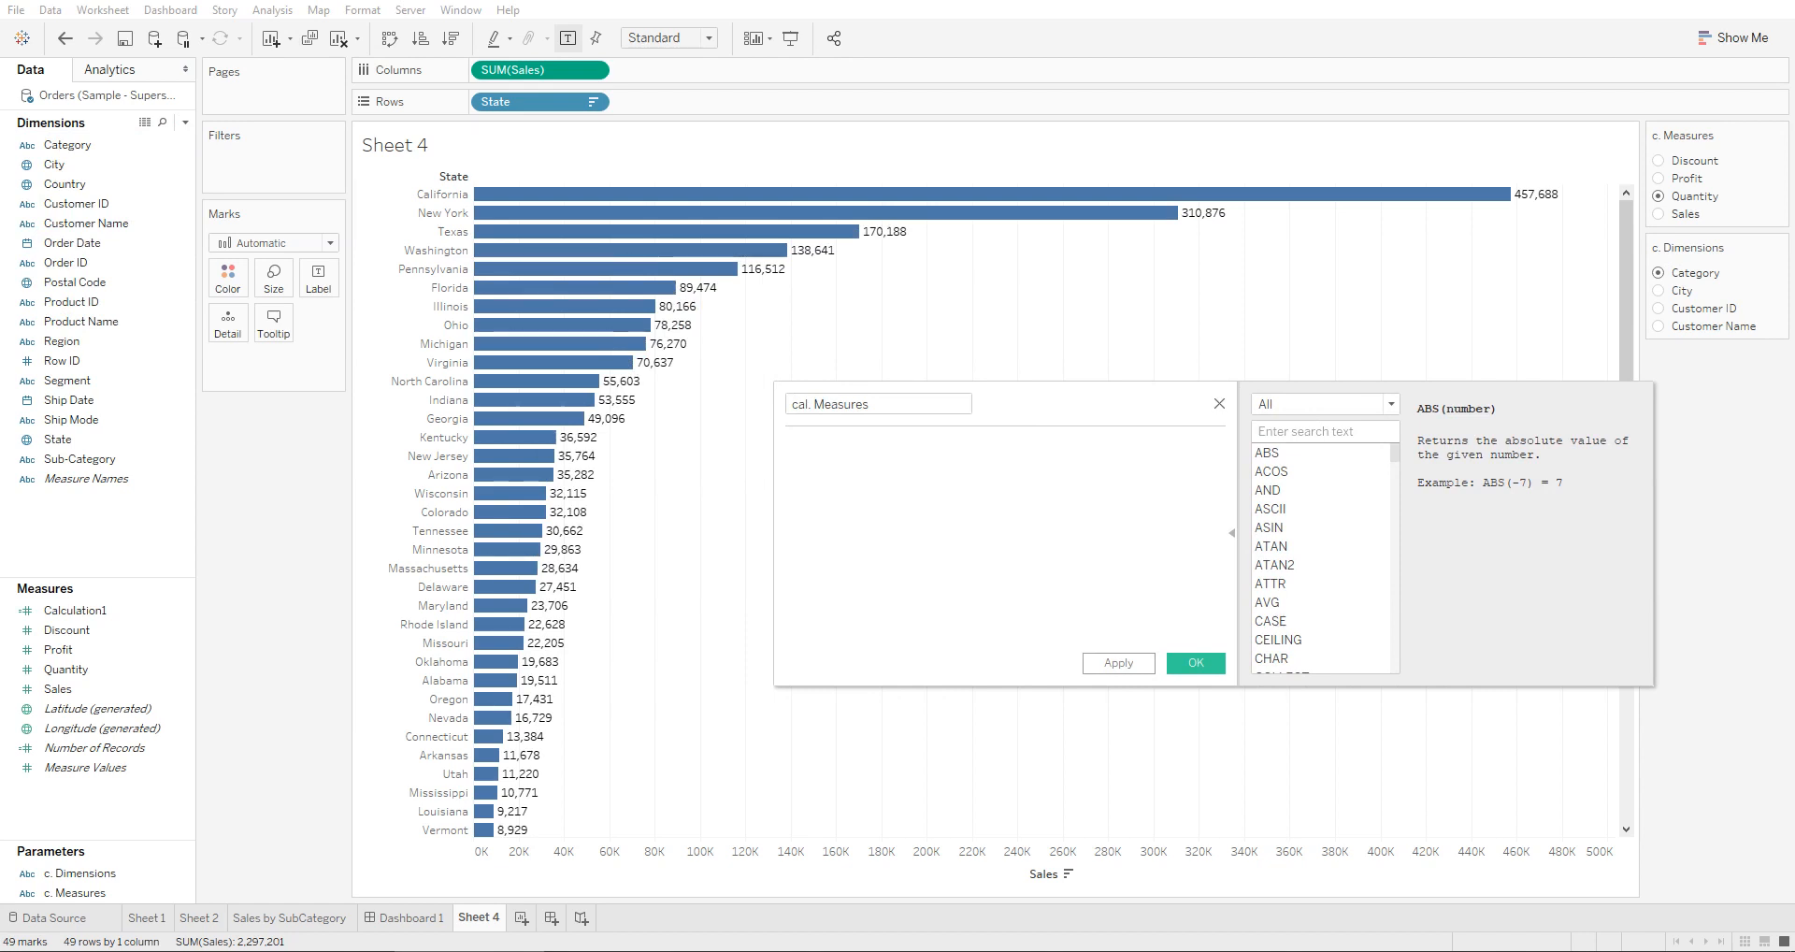
text(case)
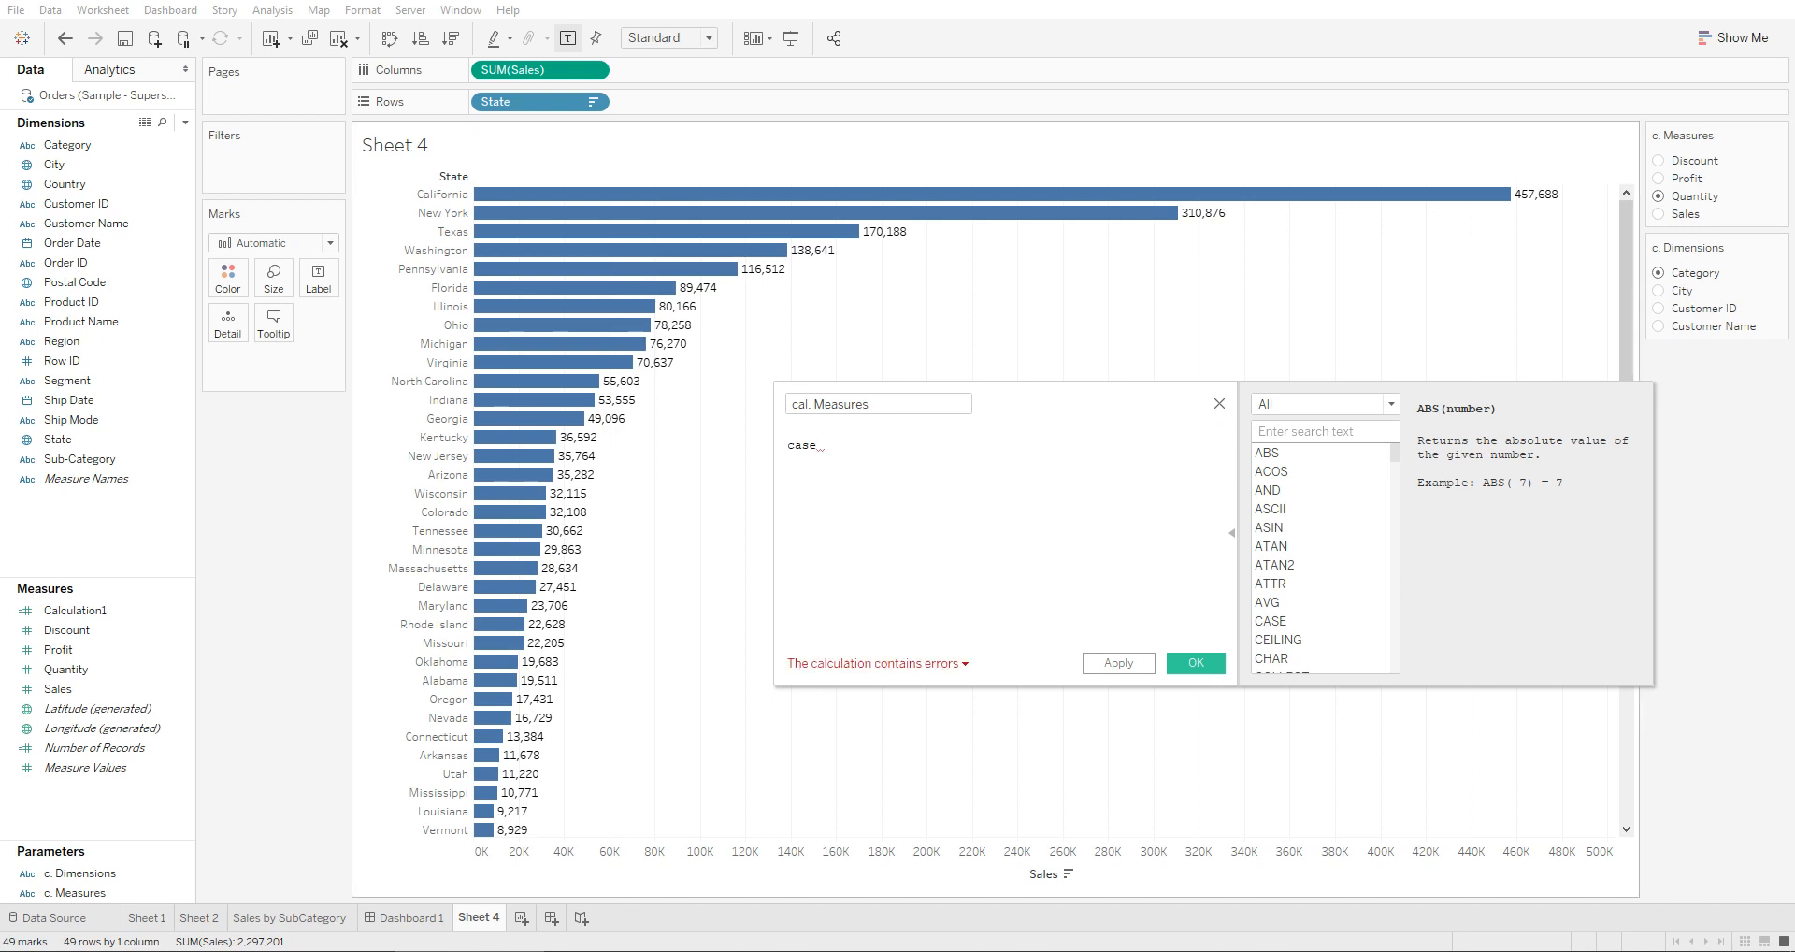
drag(74, 893, 973, 487)
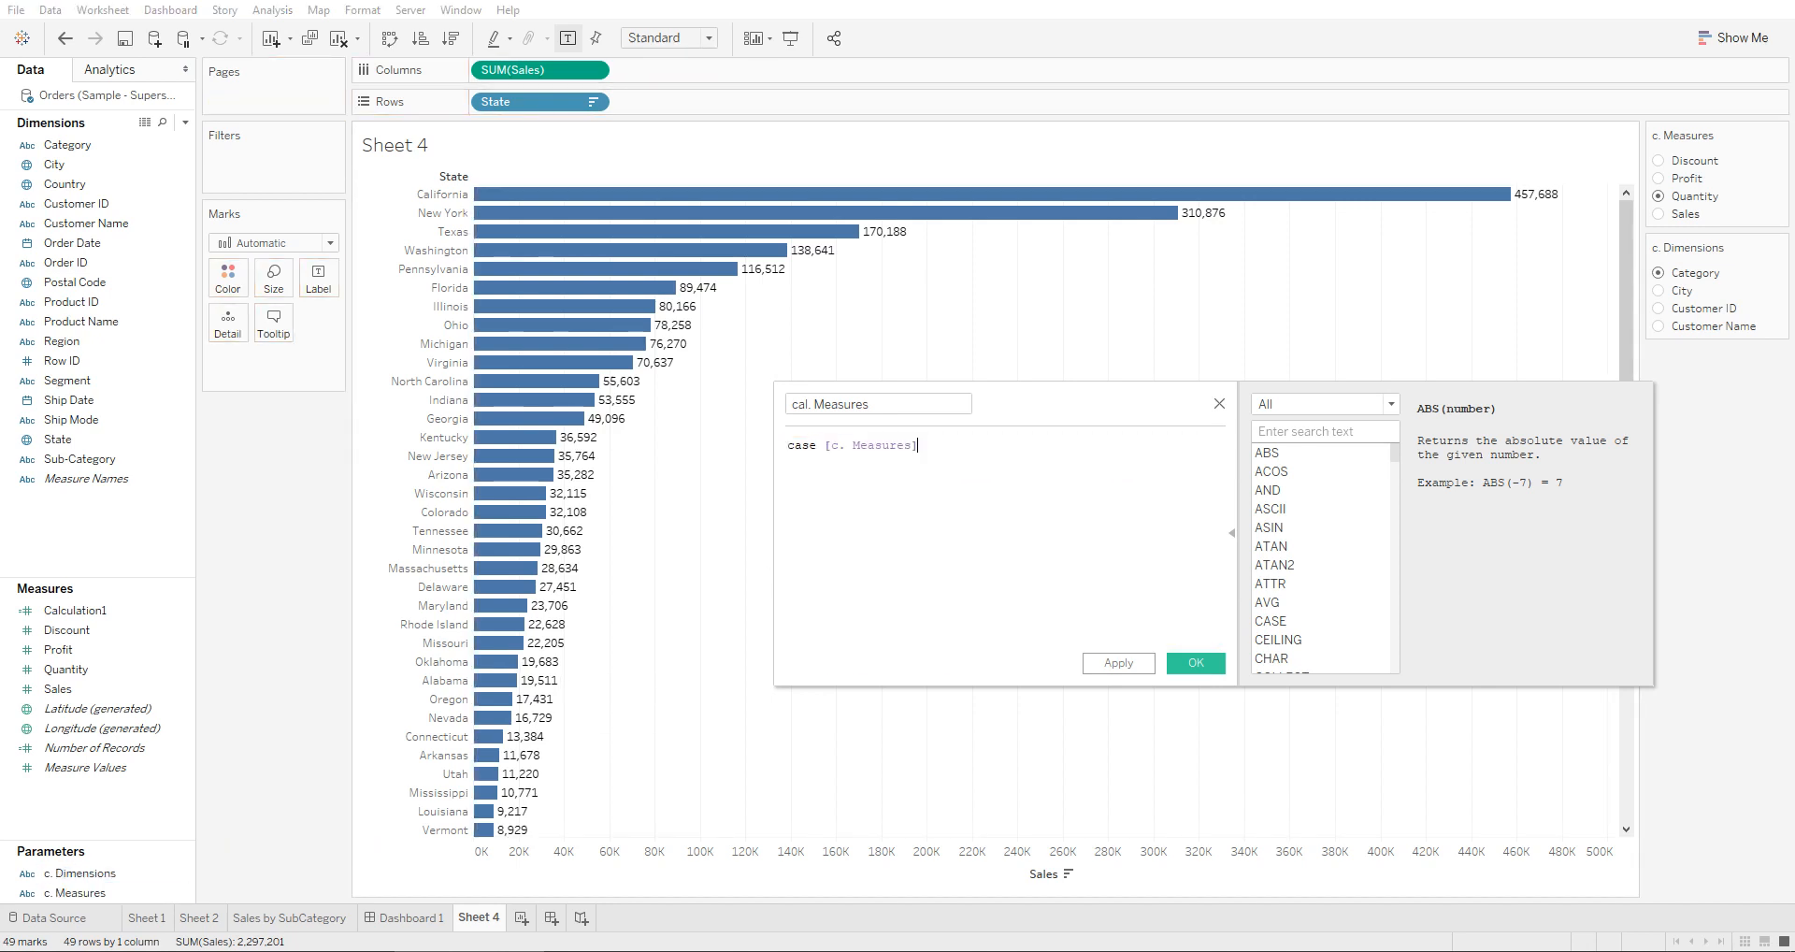
Add when branches to the cal. Measures formula that return the sum of [Discount] for "Discount" and the sum of [Profit] for "Profit"
key(Return)
text(when "Discount" then )
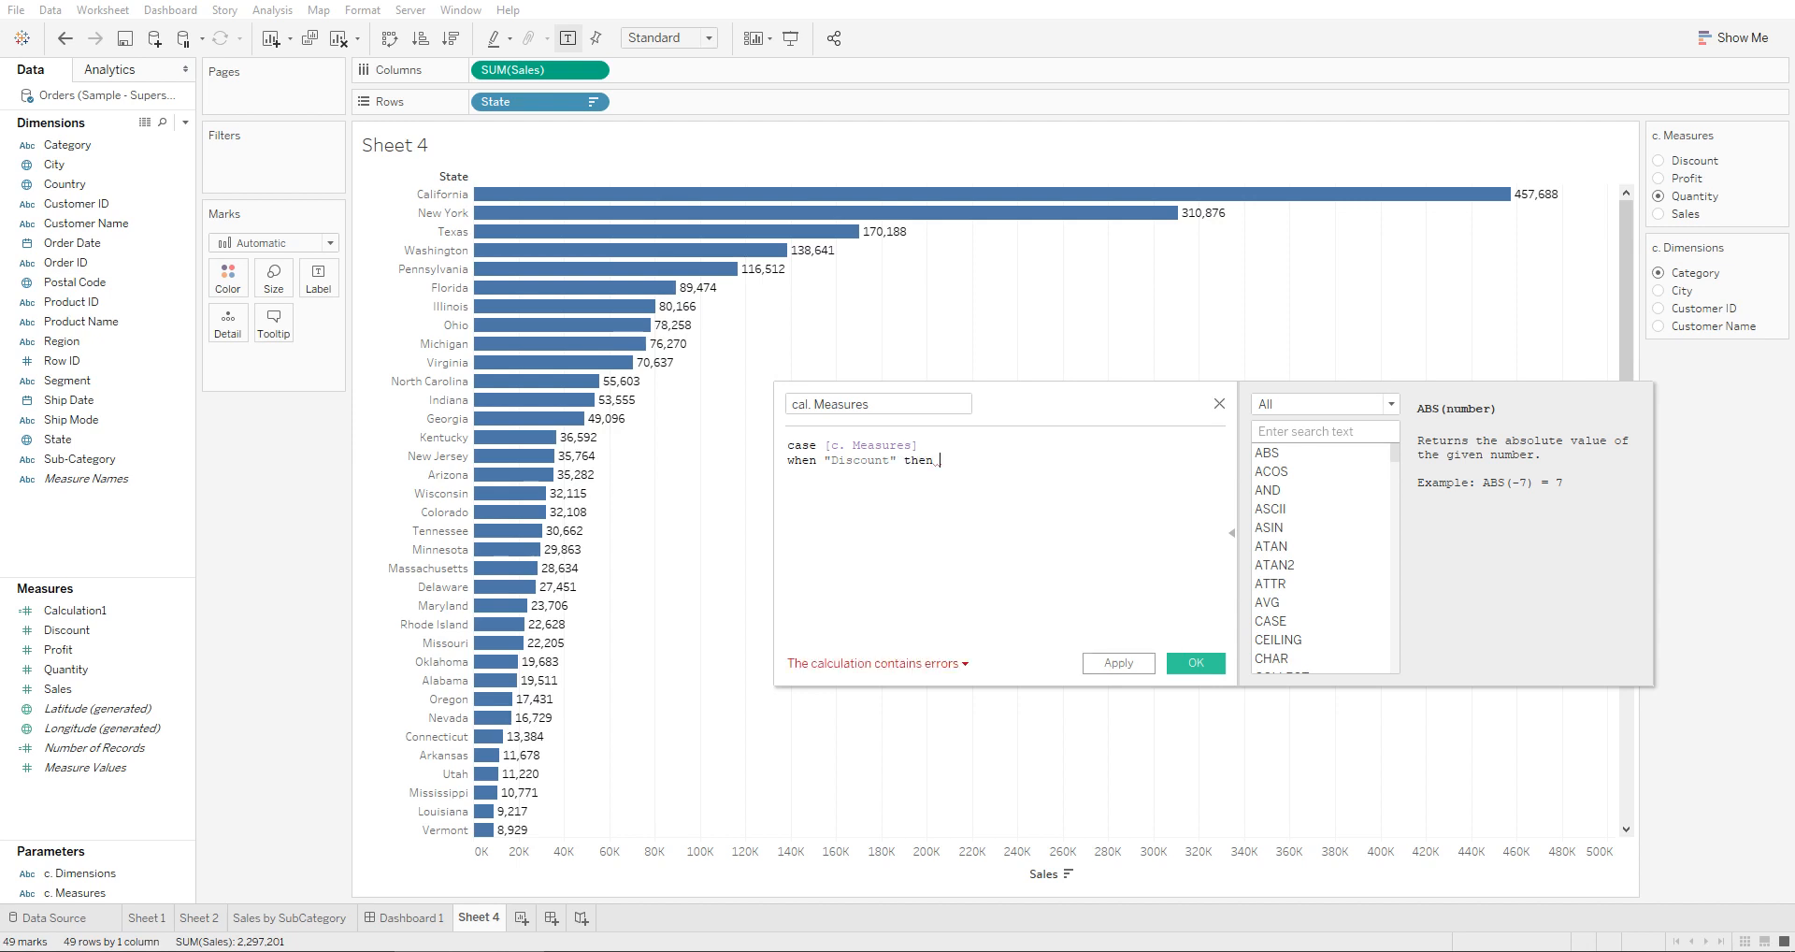
text(Sum(discount)
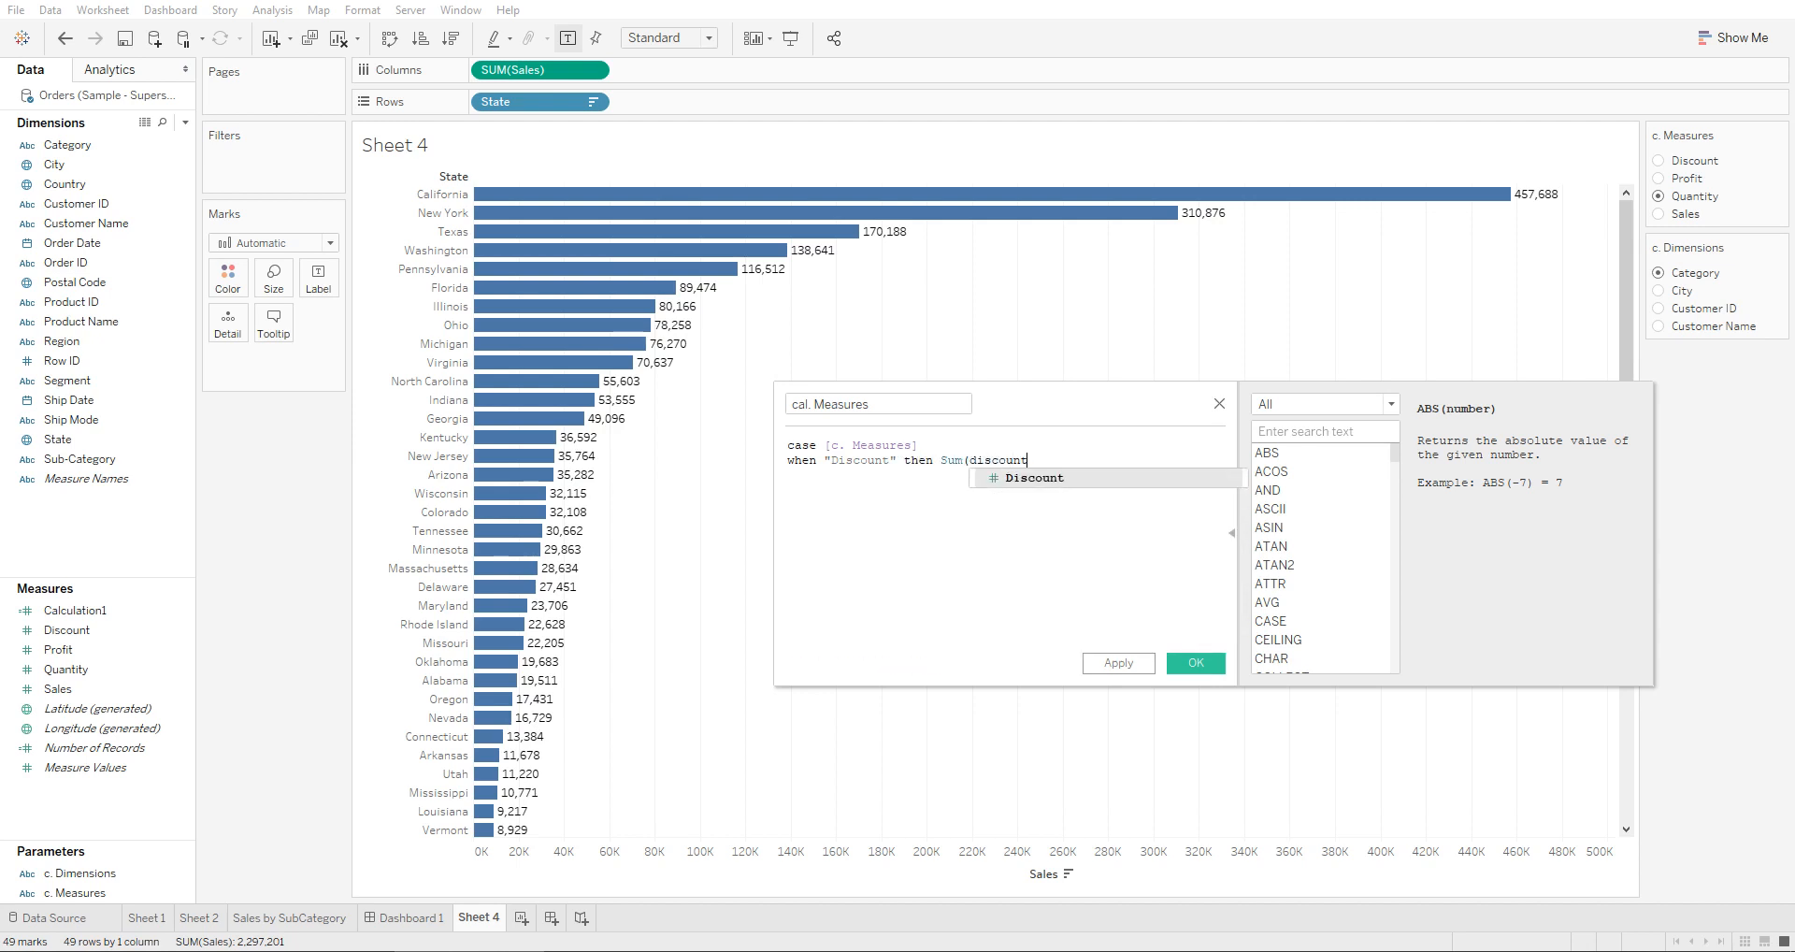
key(Return)
key(Return)
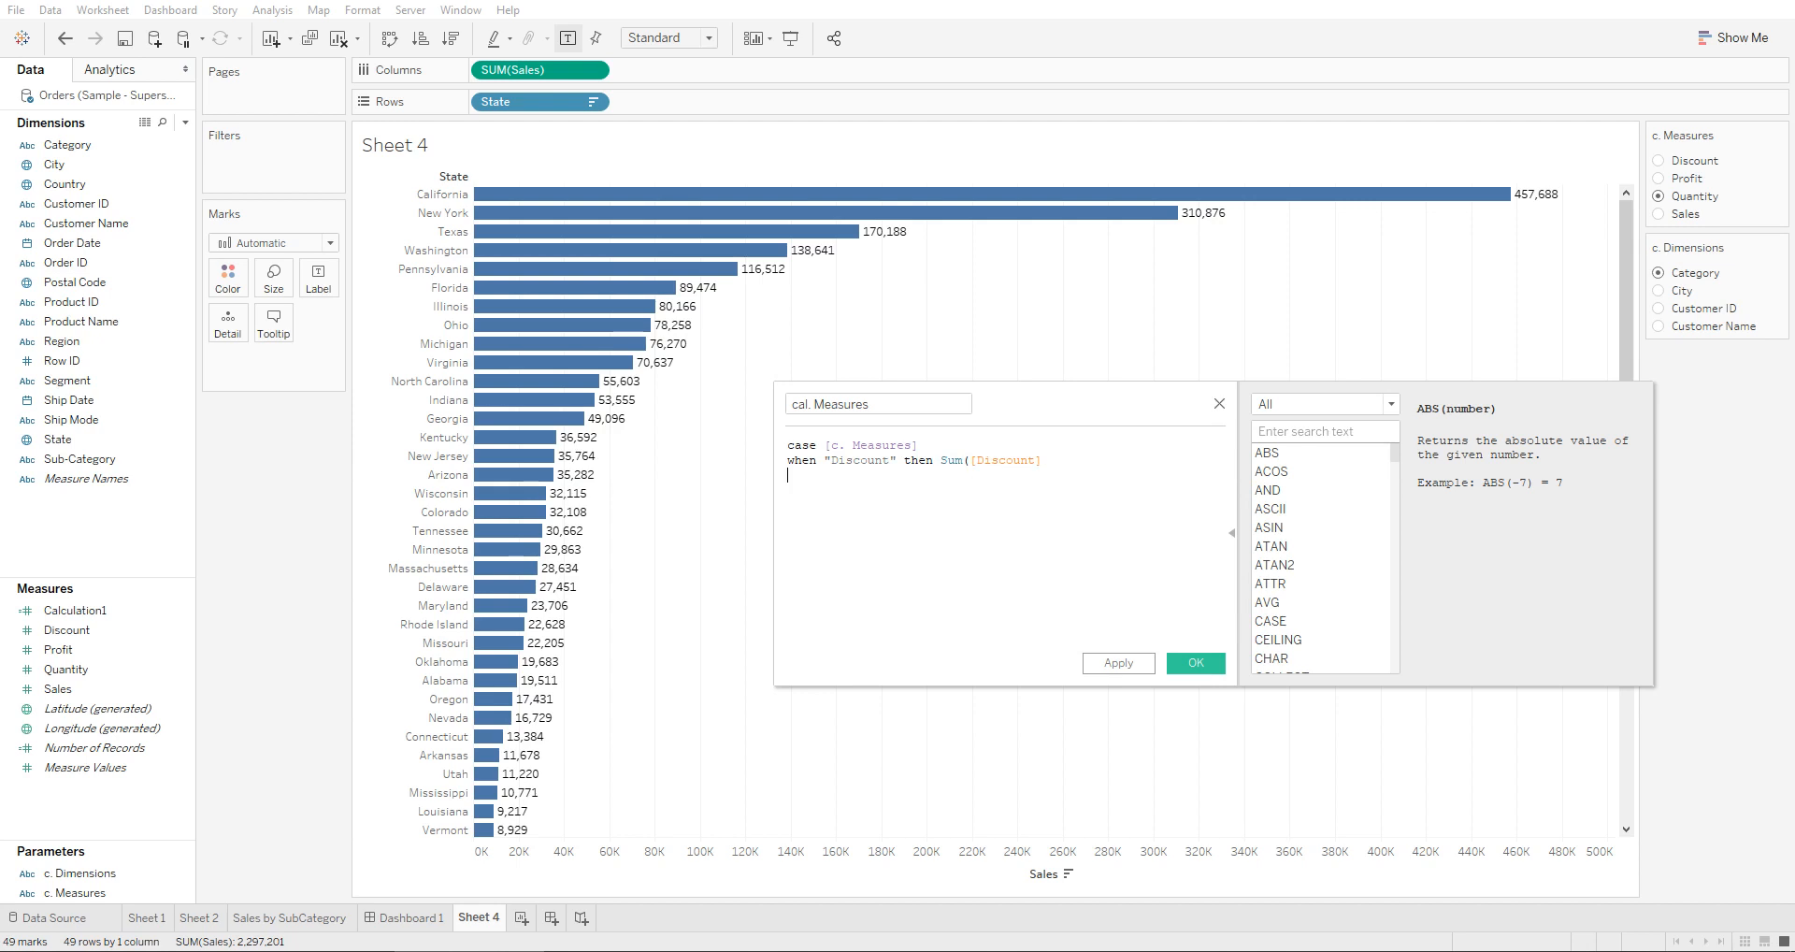
text(when "Prof)
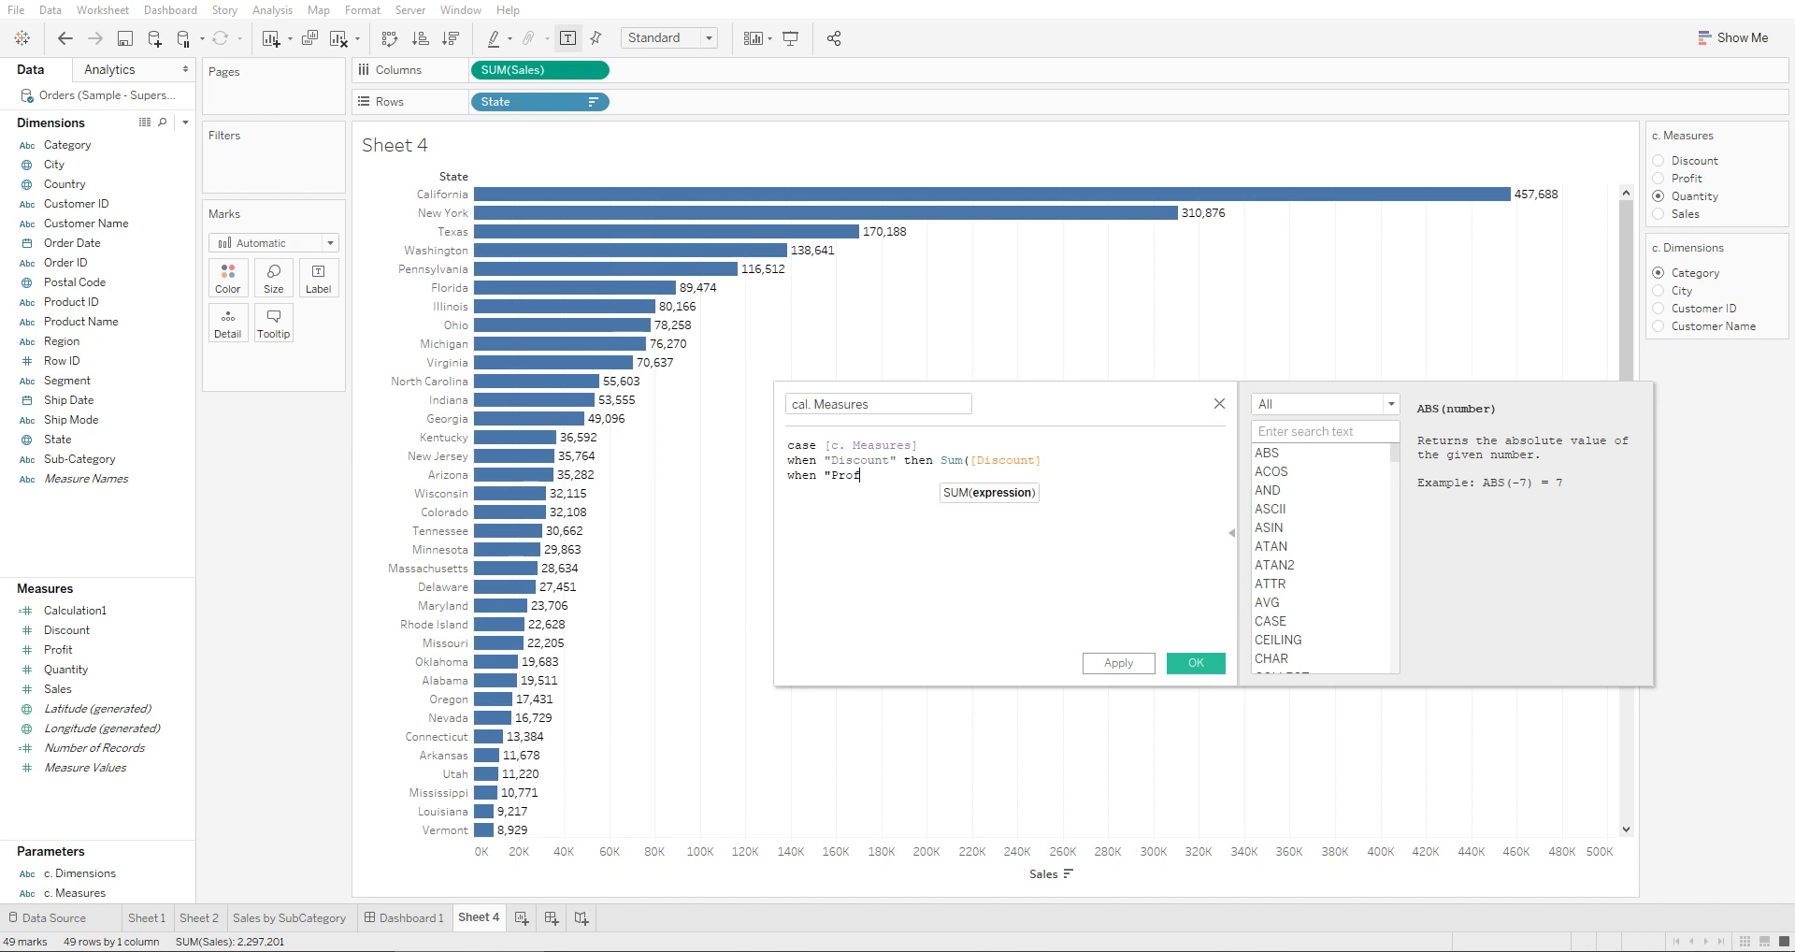
text(it" then Sum(profit)
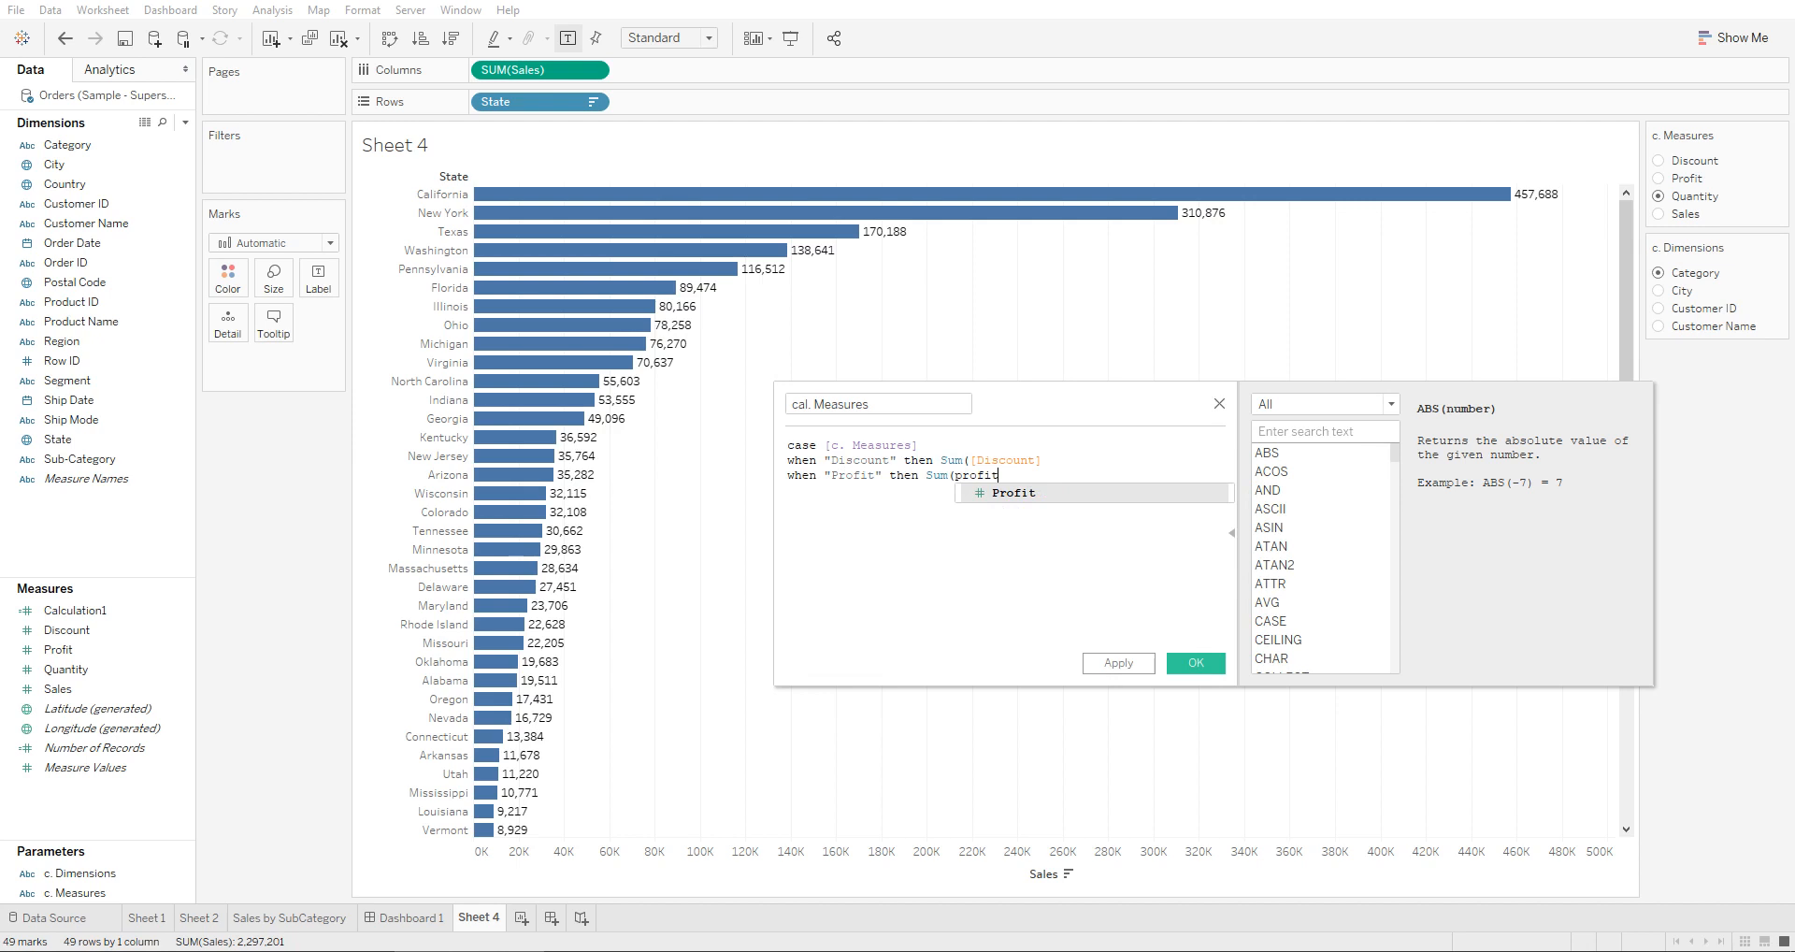
key(Return)
text())
key(Return)
Add a when branch to the cal. Measures formula that returns the sum of [Quantity] for "Quantity"
text(wh)
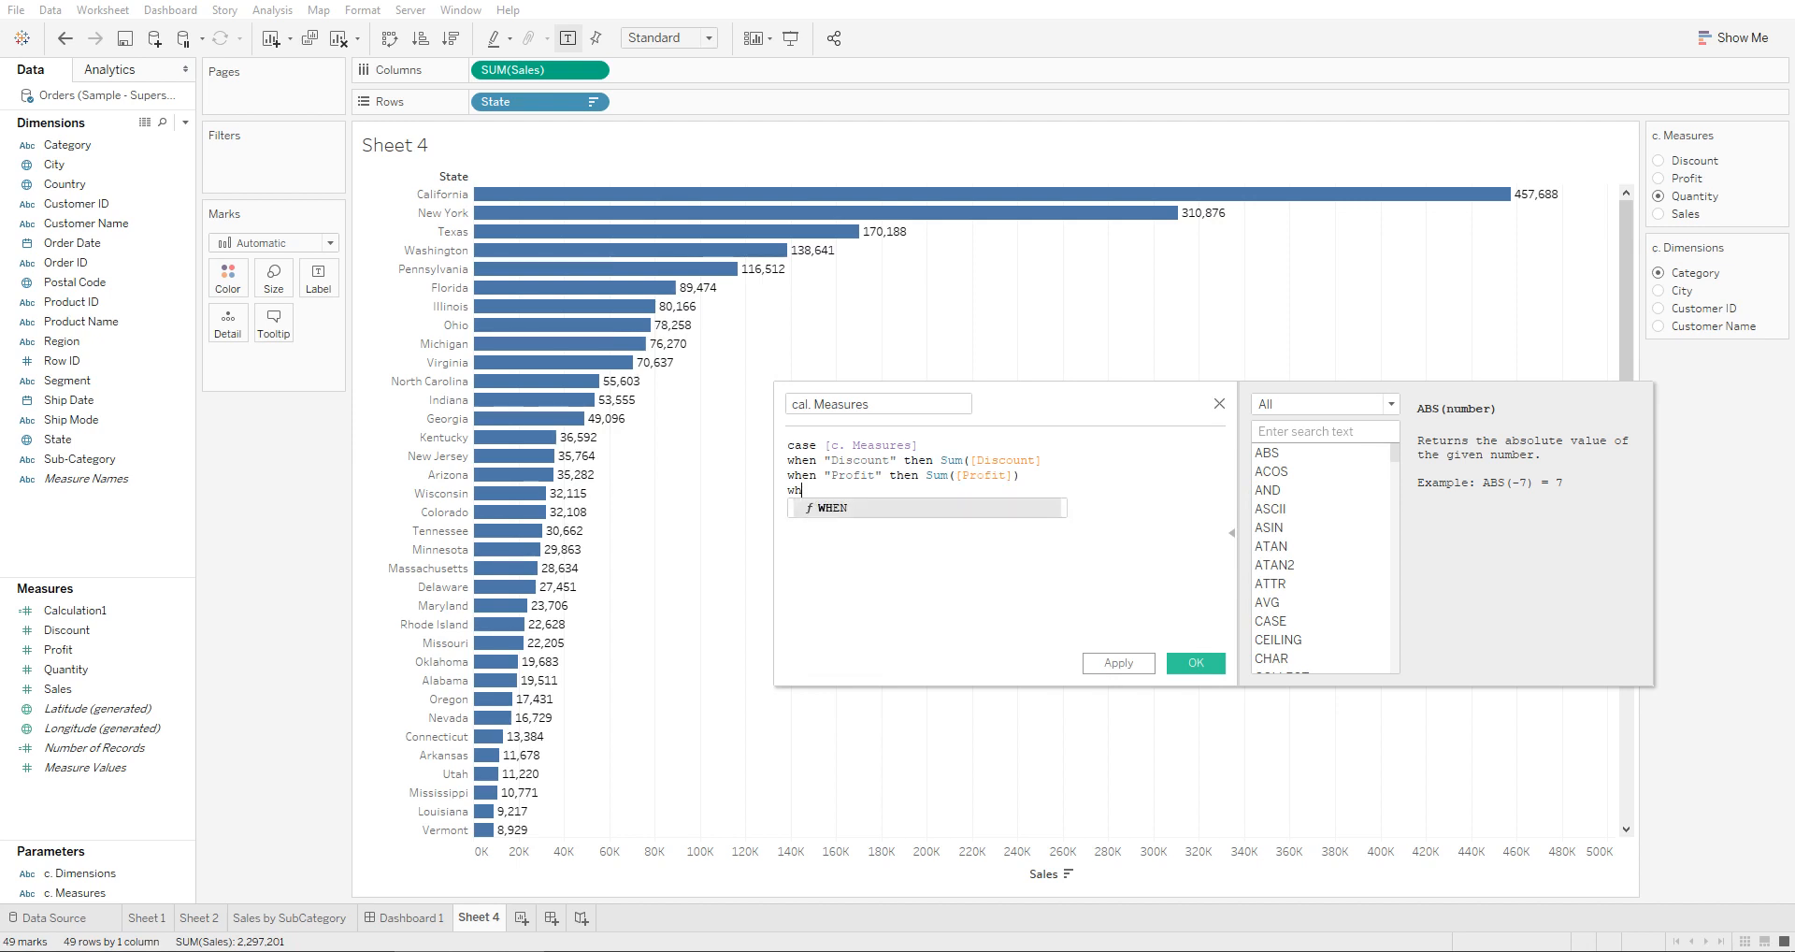
text(en "Quanti)
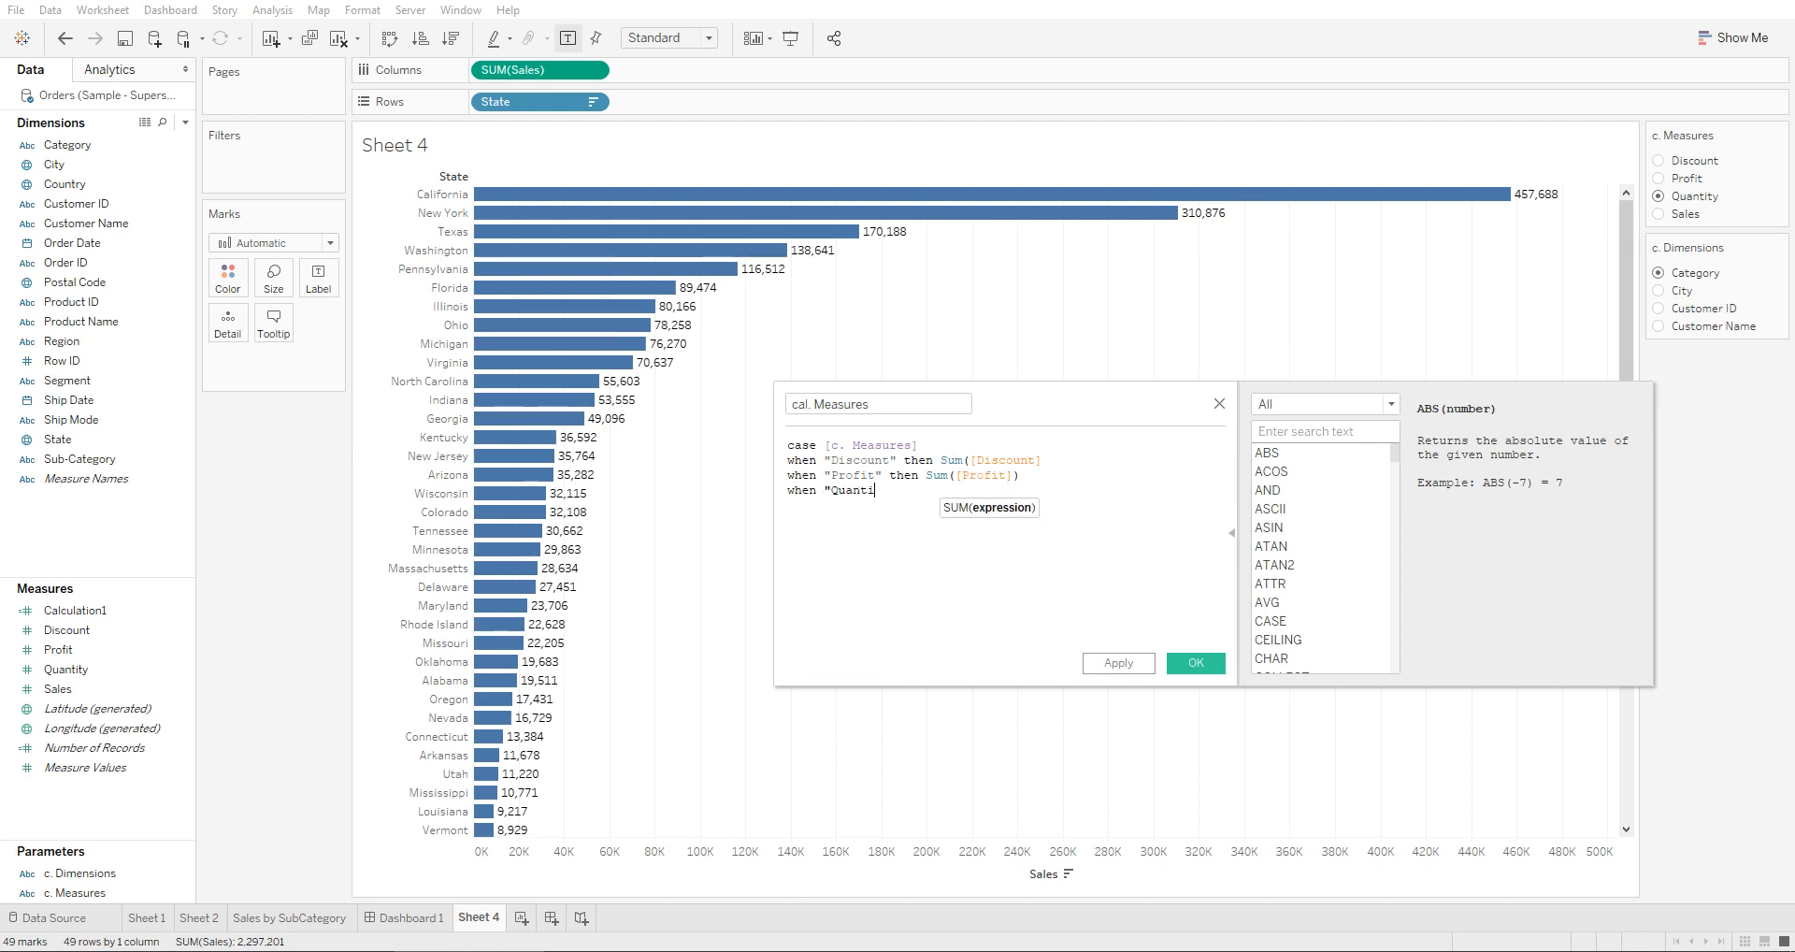
text(ty" then Sum(Qua)
key(Return)
key(Return)
Add the branch when "Sales" then Sum(Sales) to the cal. Measures formula and close the case statement with END
text(when "Saels")
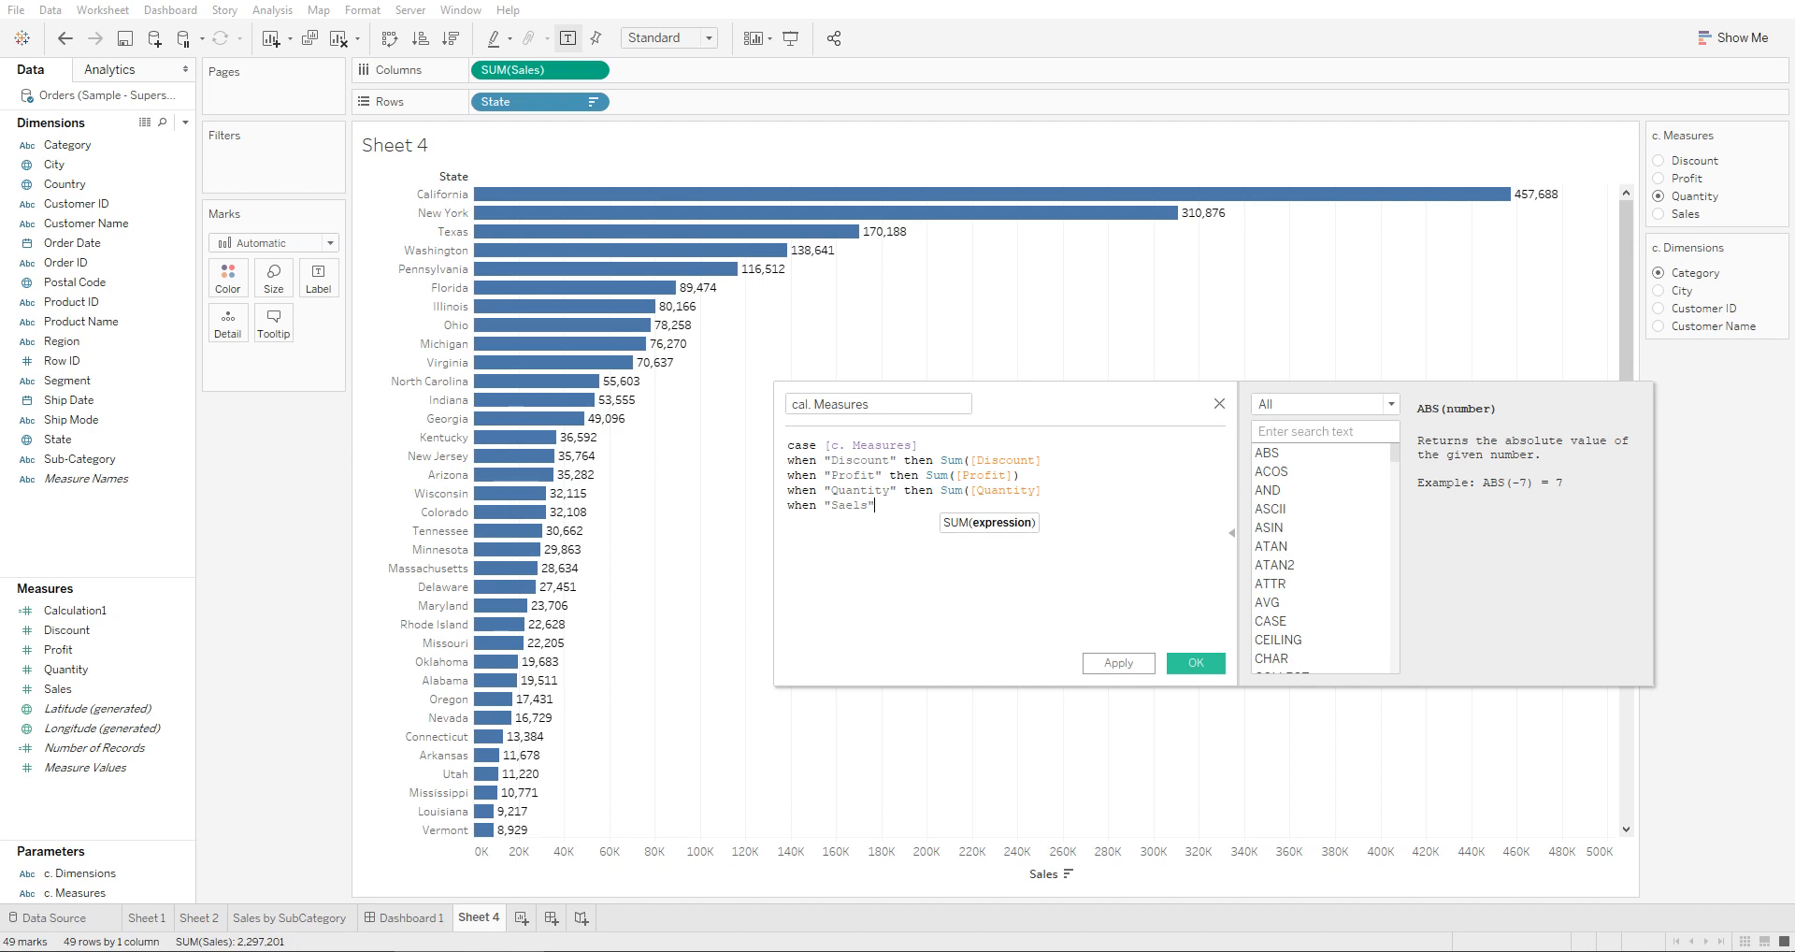
key(BackSpace)
key(BackSpace)
key(BackSpace)
key(BackSpace)
key(BackSpace)
text(ales" then Sum(Sales))
key(Return)
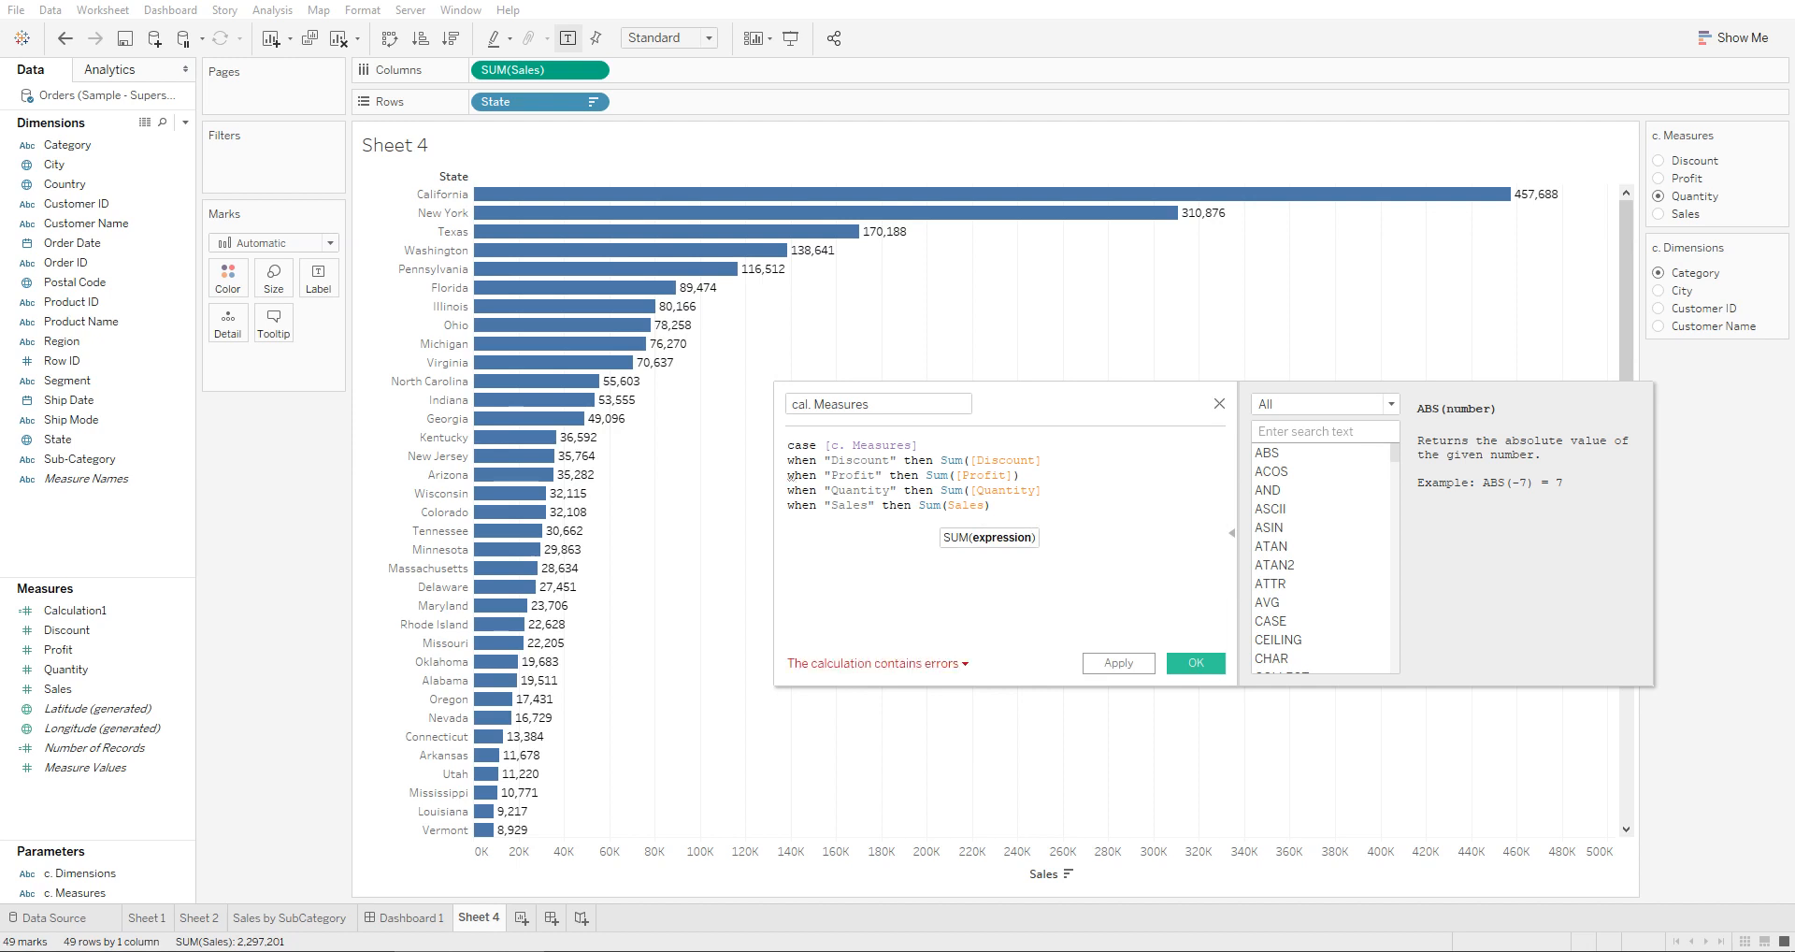
text(end)
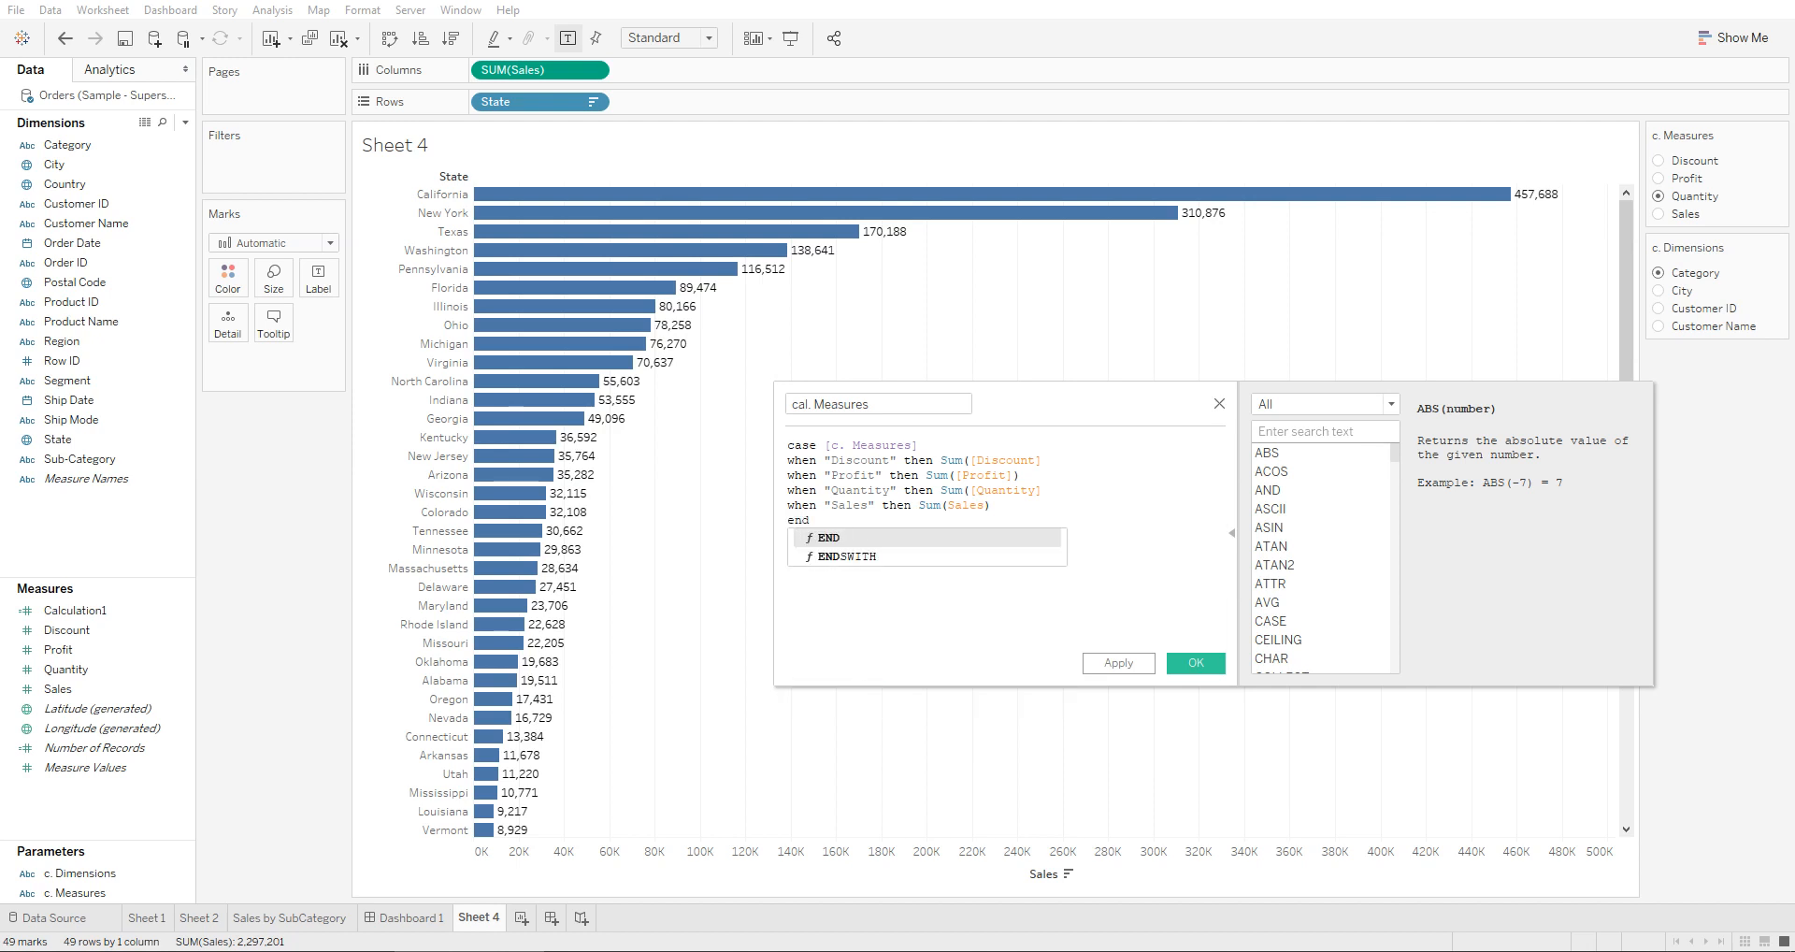
key(Return)
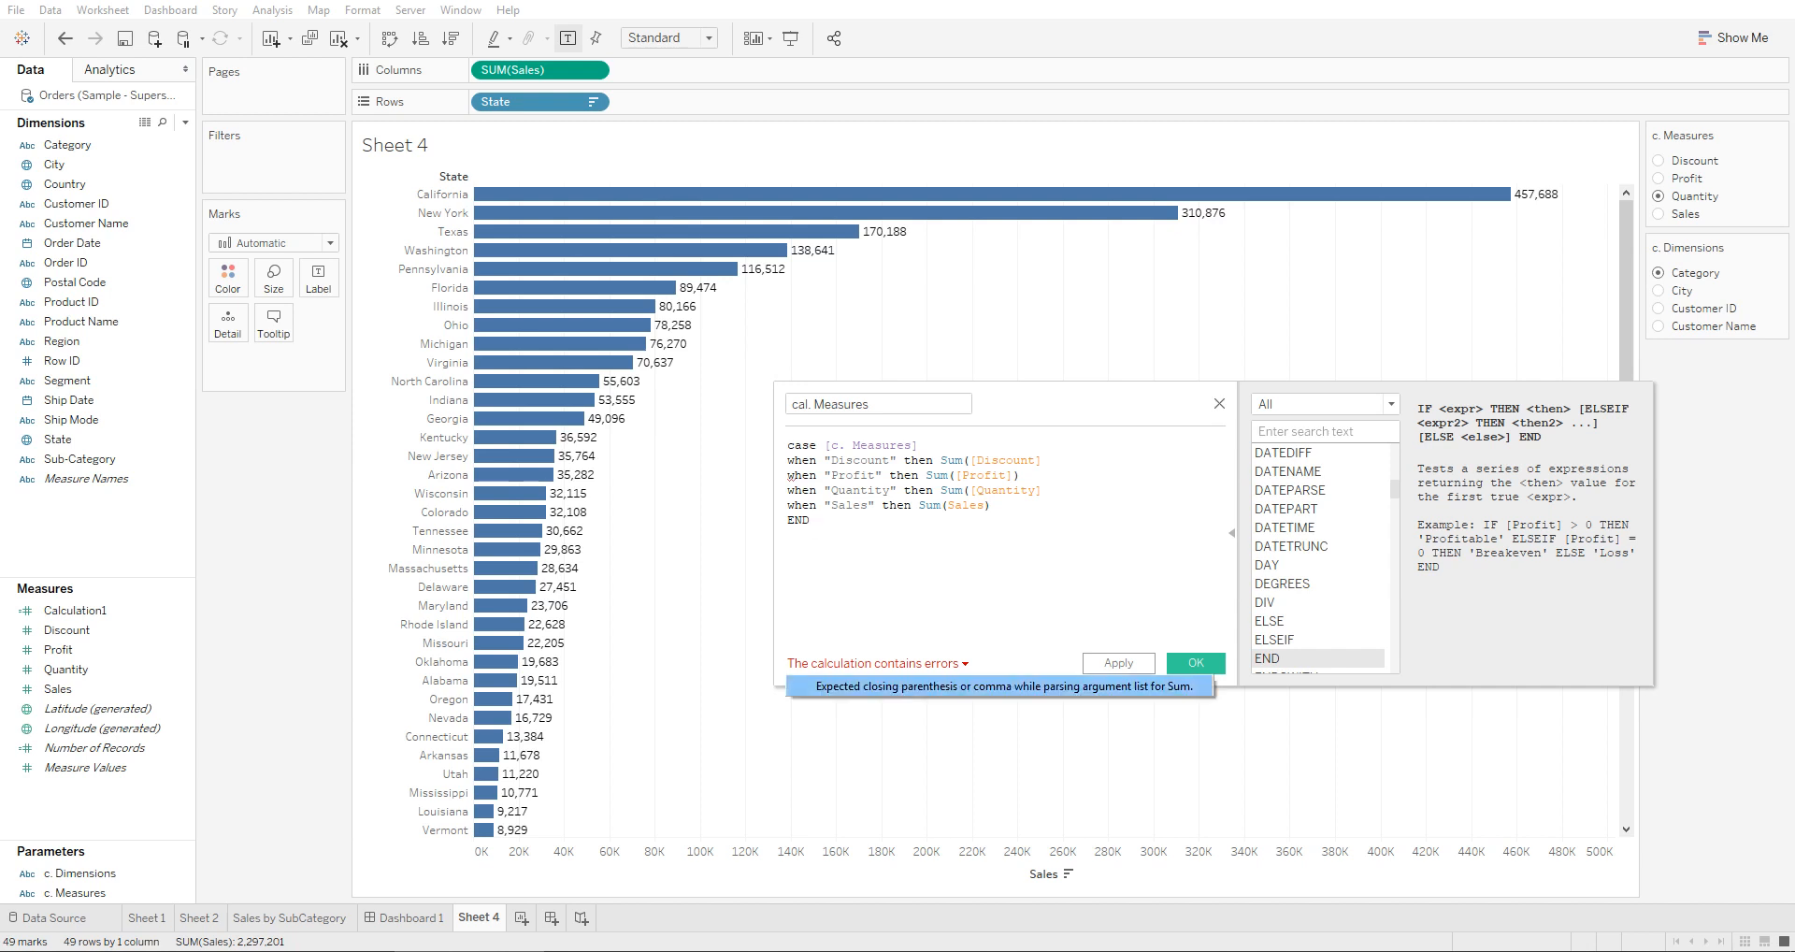
Add the missing closing parentheses after [Discount] and [Quantity] in the cal. Measures formula and save the calculated field
click(1043, 460)
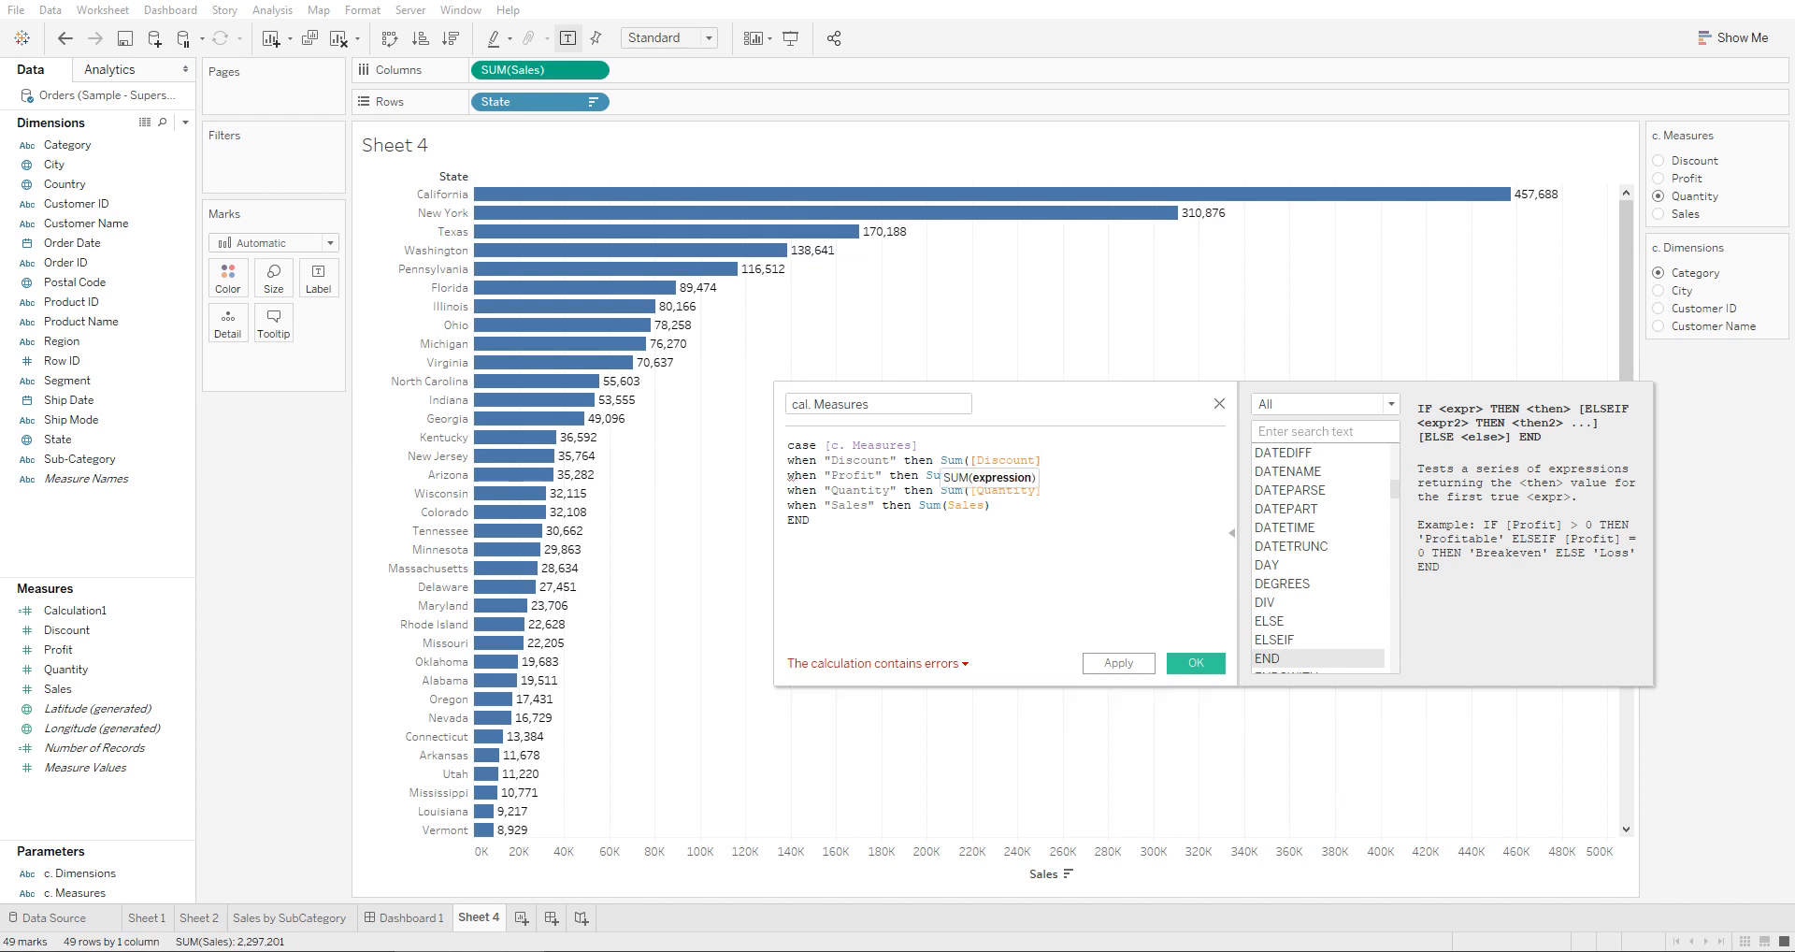
text())
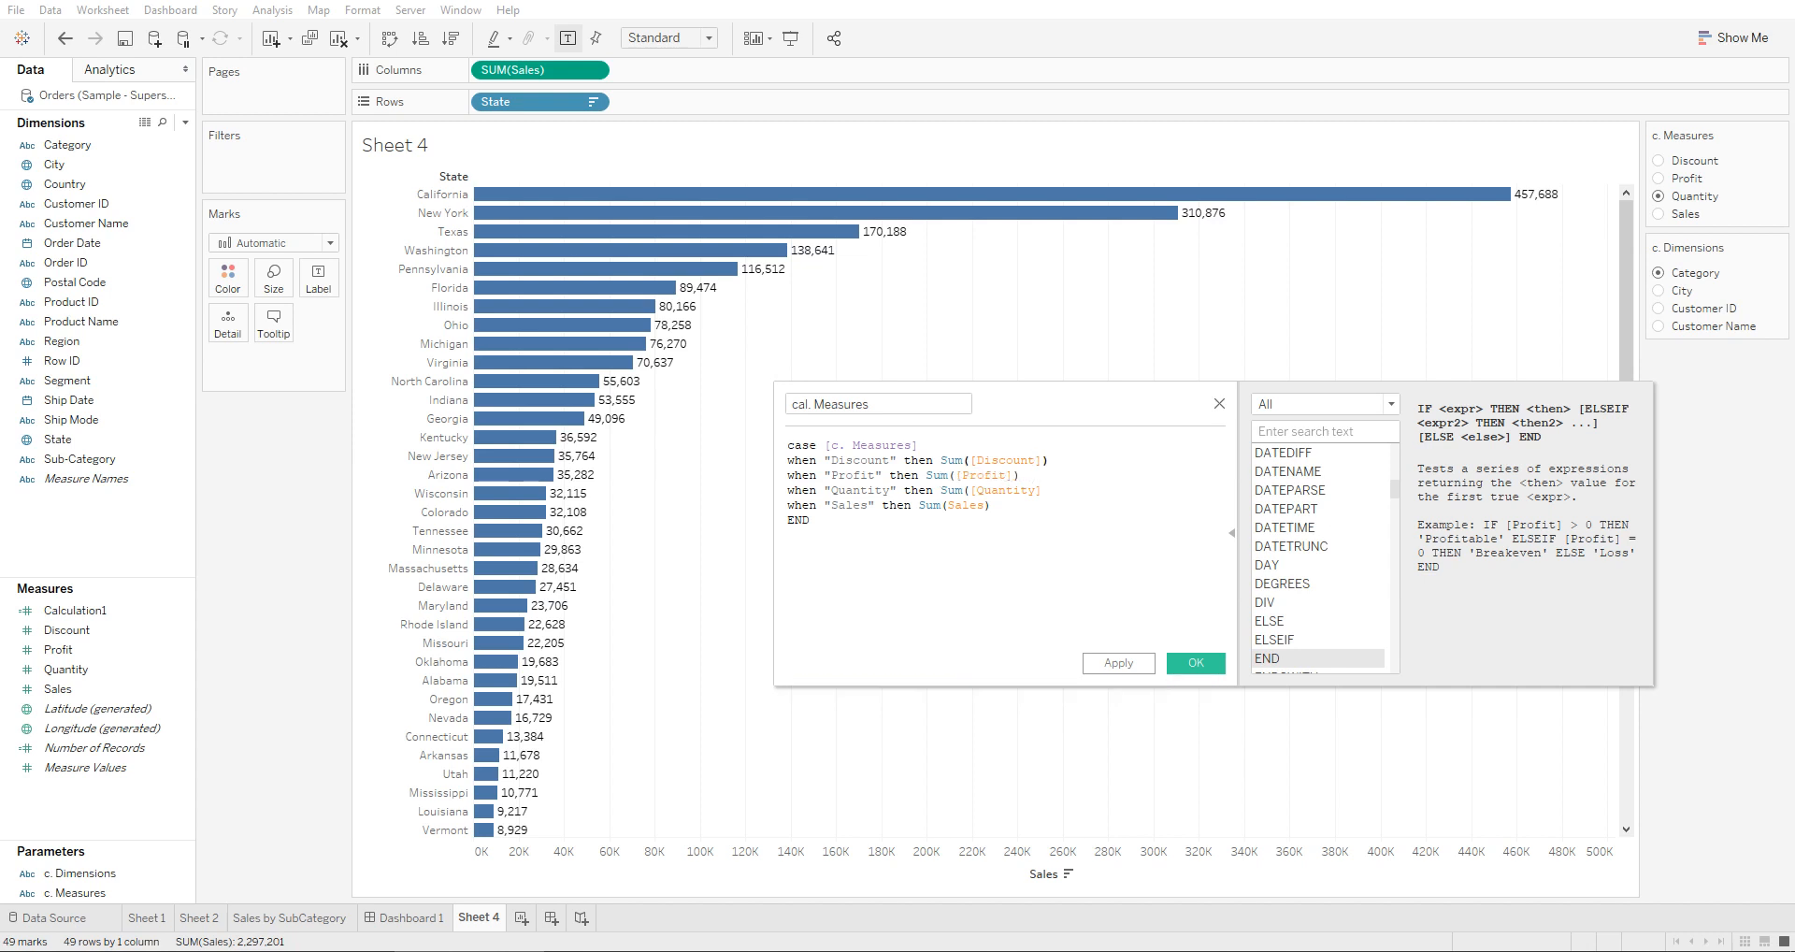
key(Down)
key(Down)
key(Down)
key(Down)
key(Up)
key(Up)
key(Up)
key(Down)
text())
click(1118, 663)
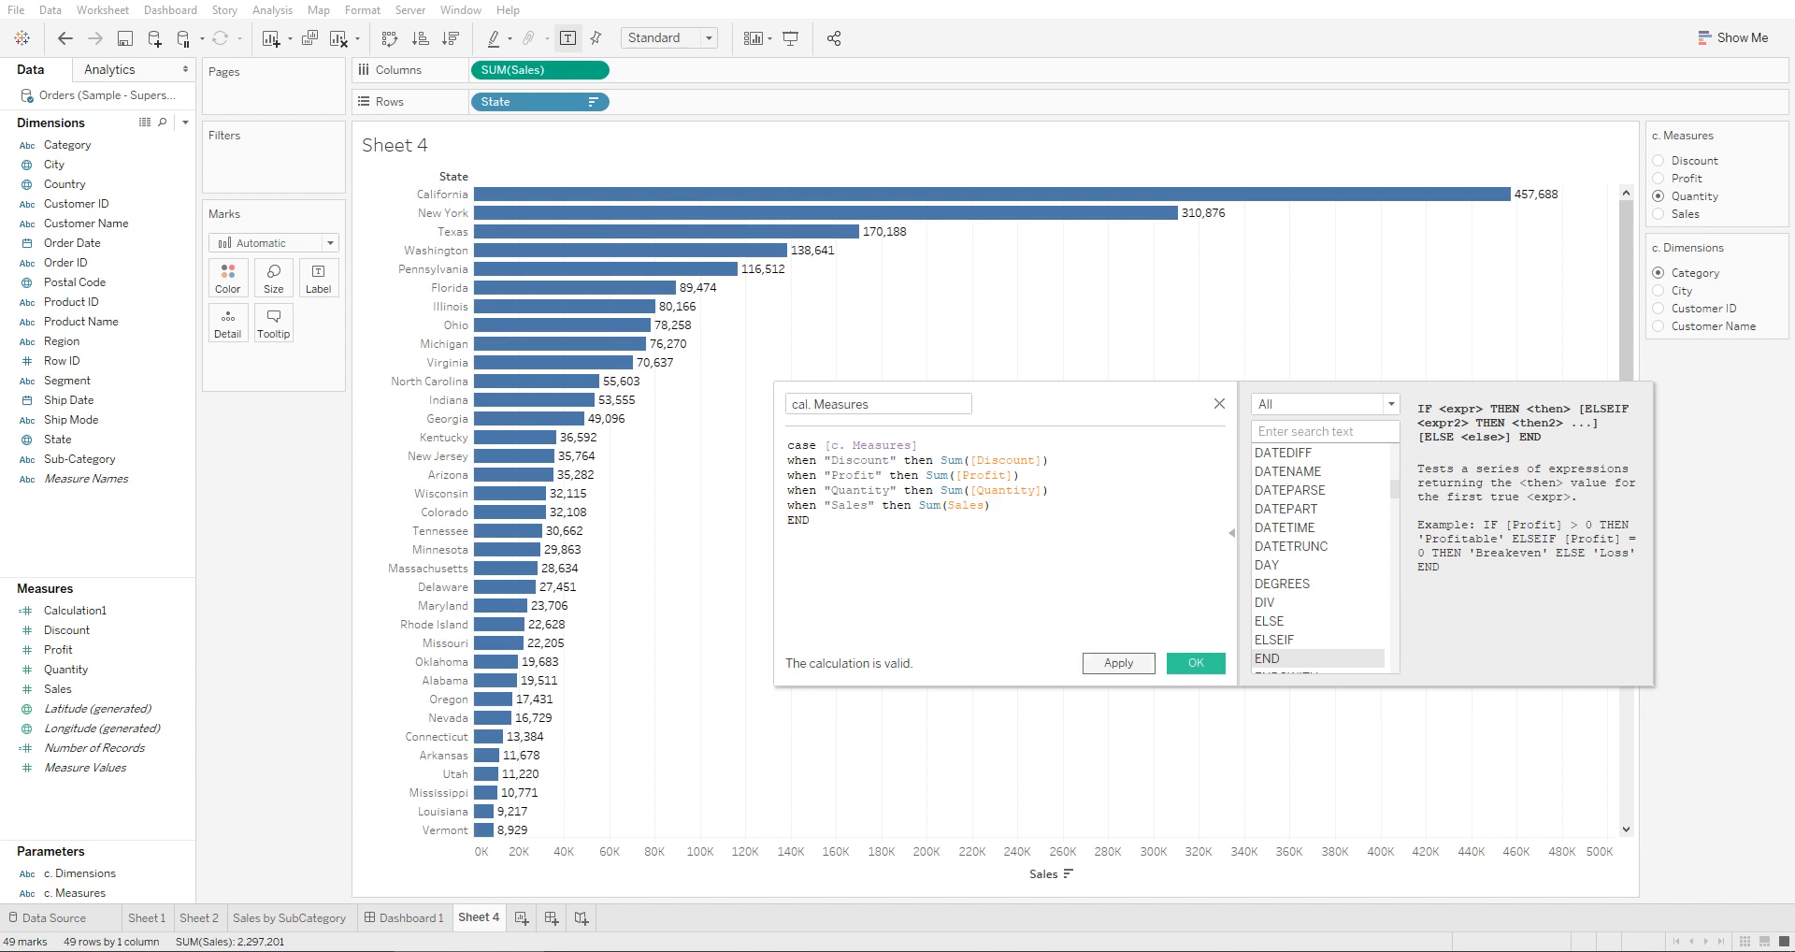
click(1196, 662)
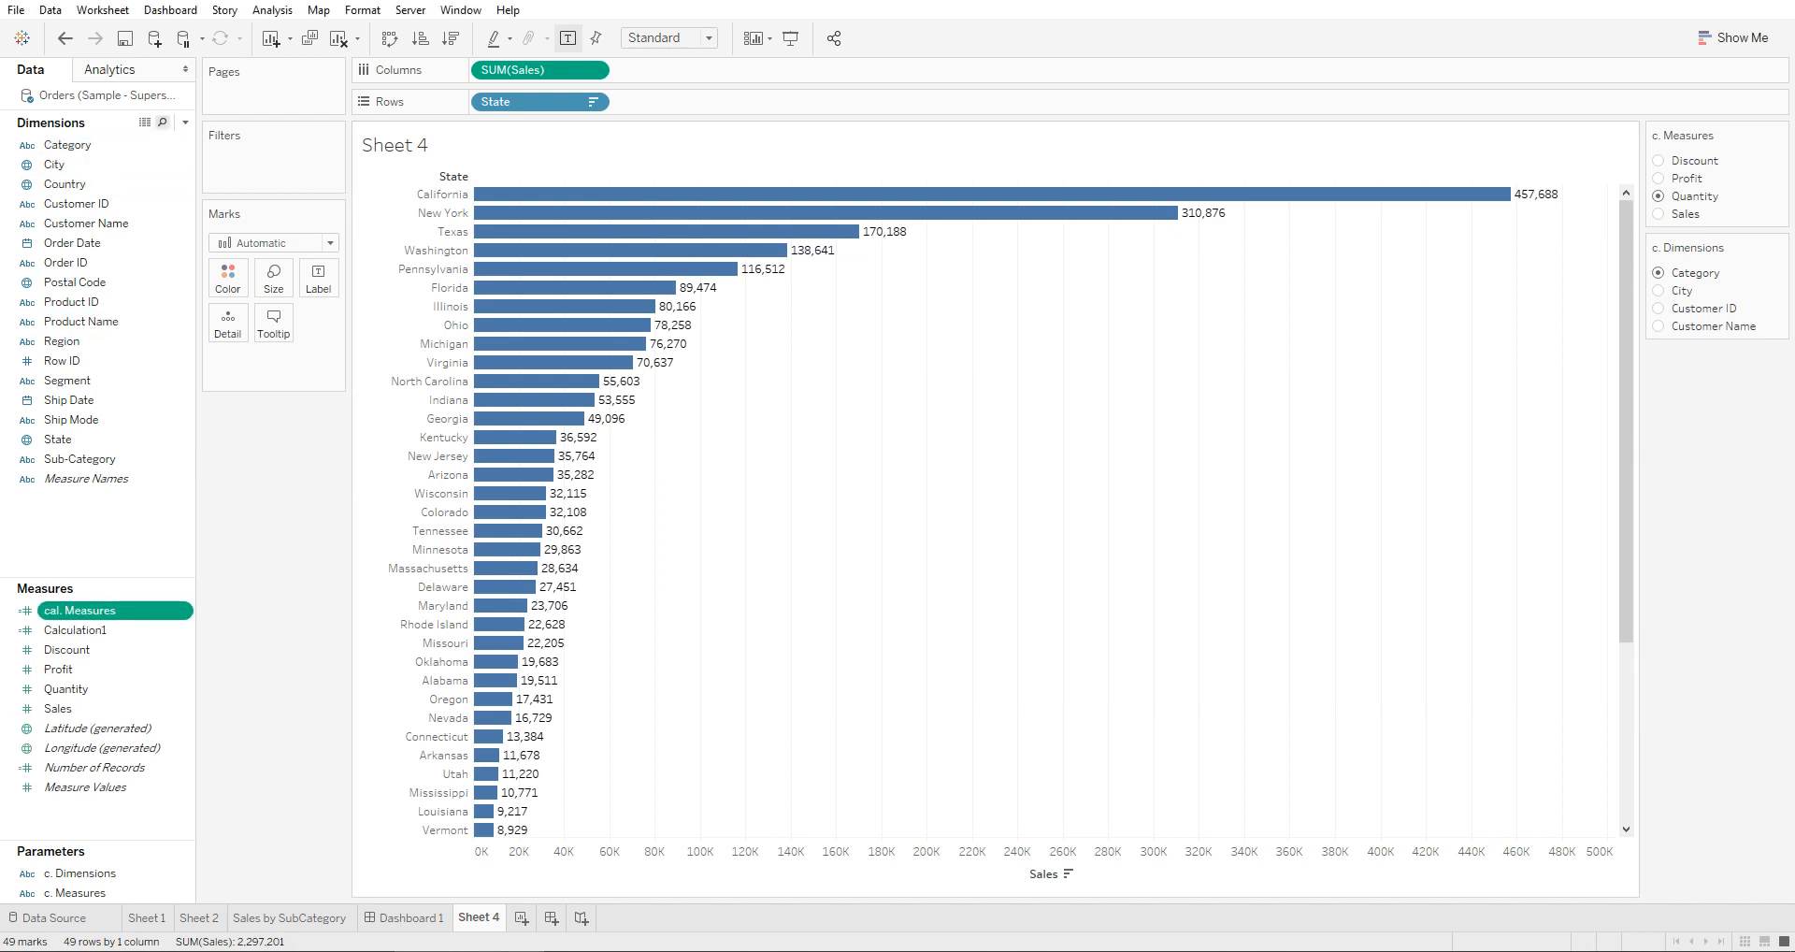
Create a calculated field named "cal. dimensions" and begin its formula with case [c. Dimensions]
click(185, 122)
click(95, 142)
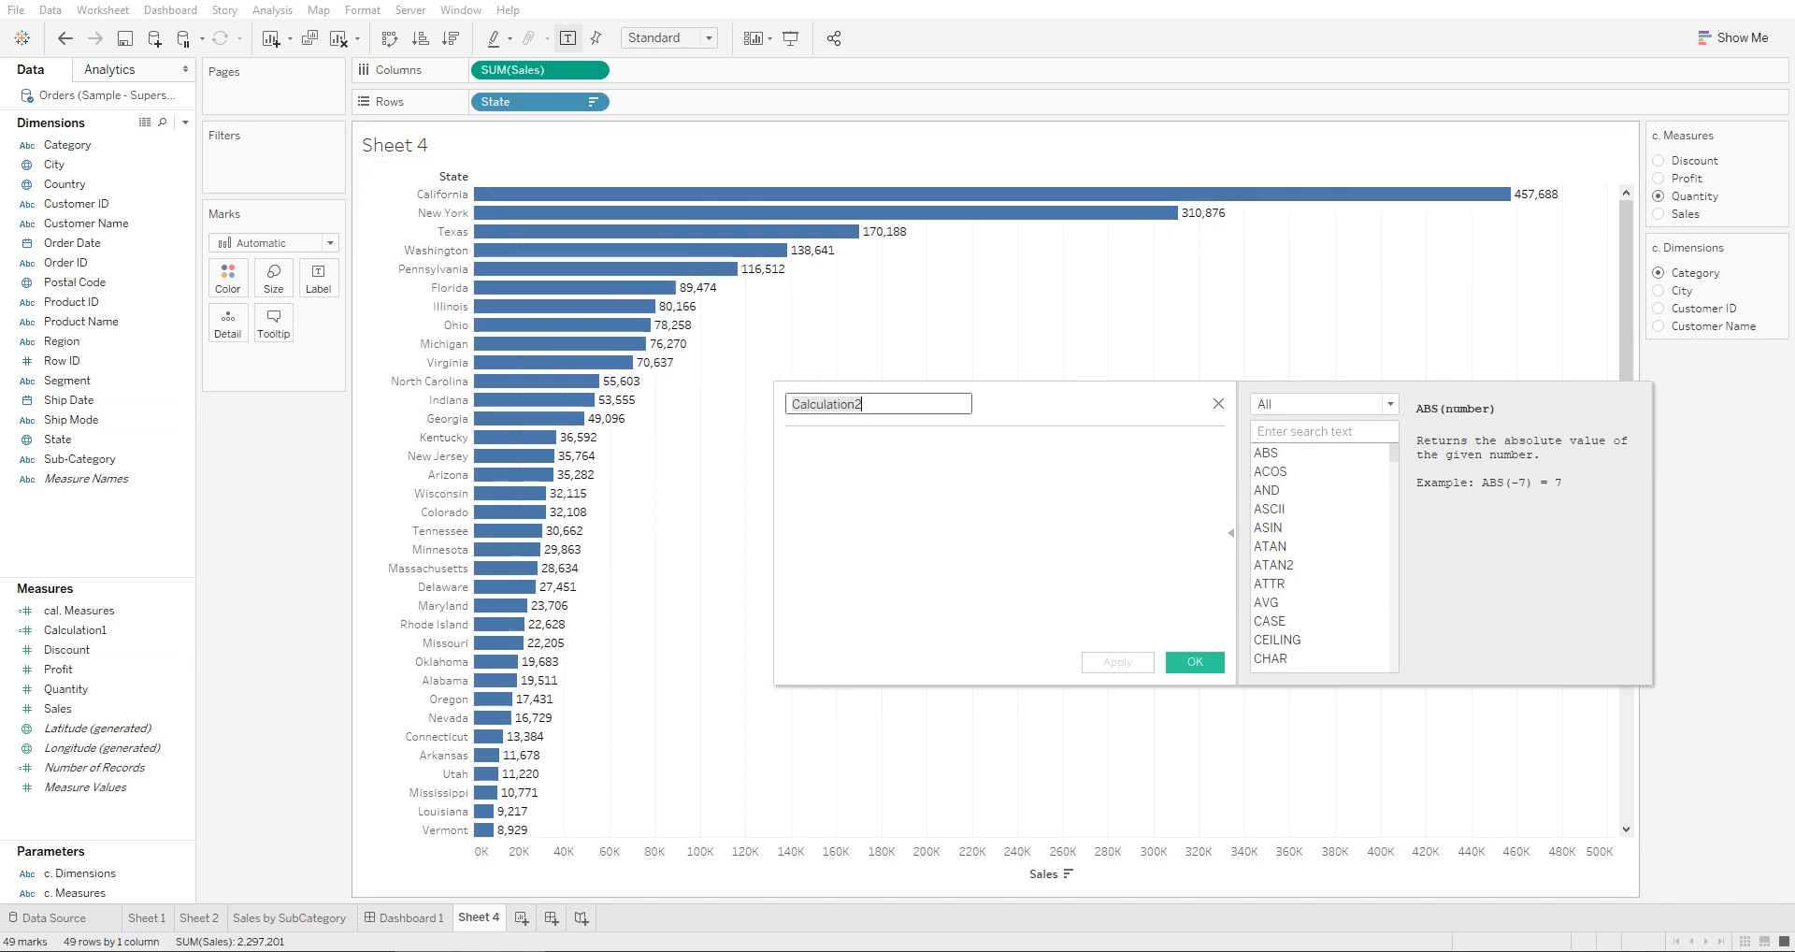
text(cal. dimensions)
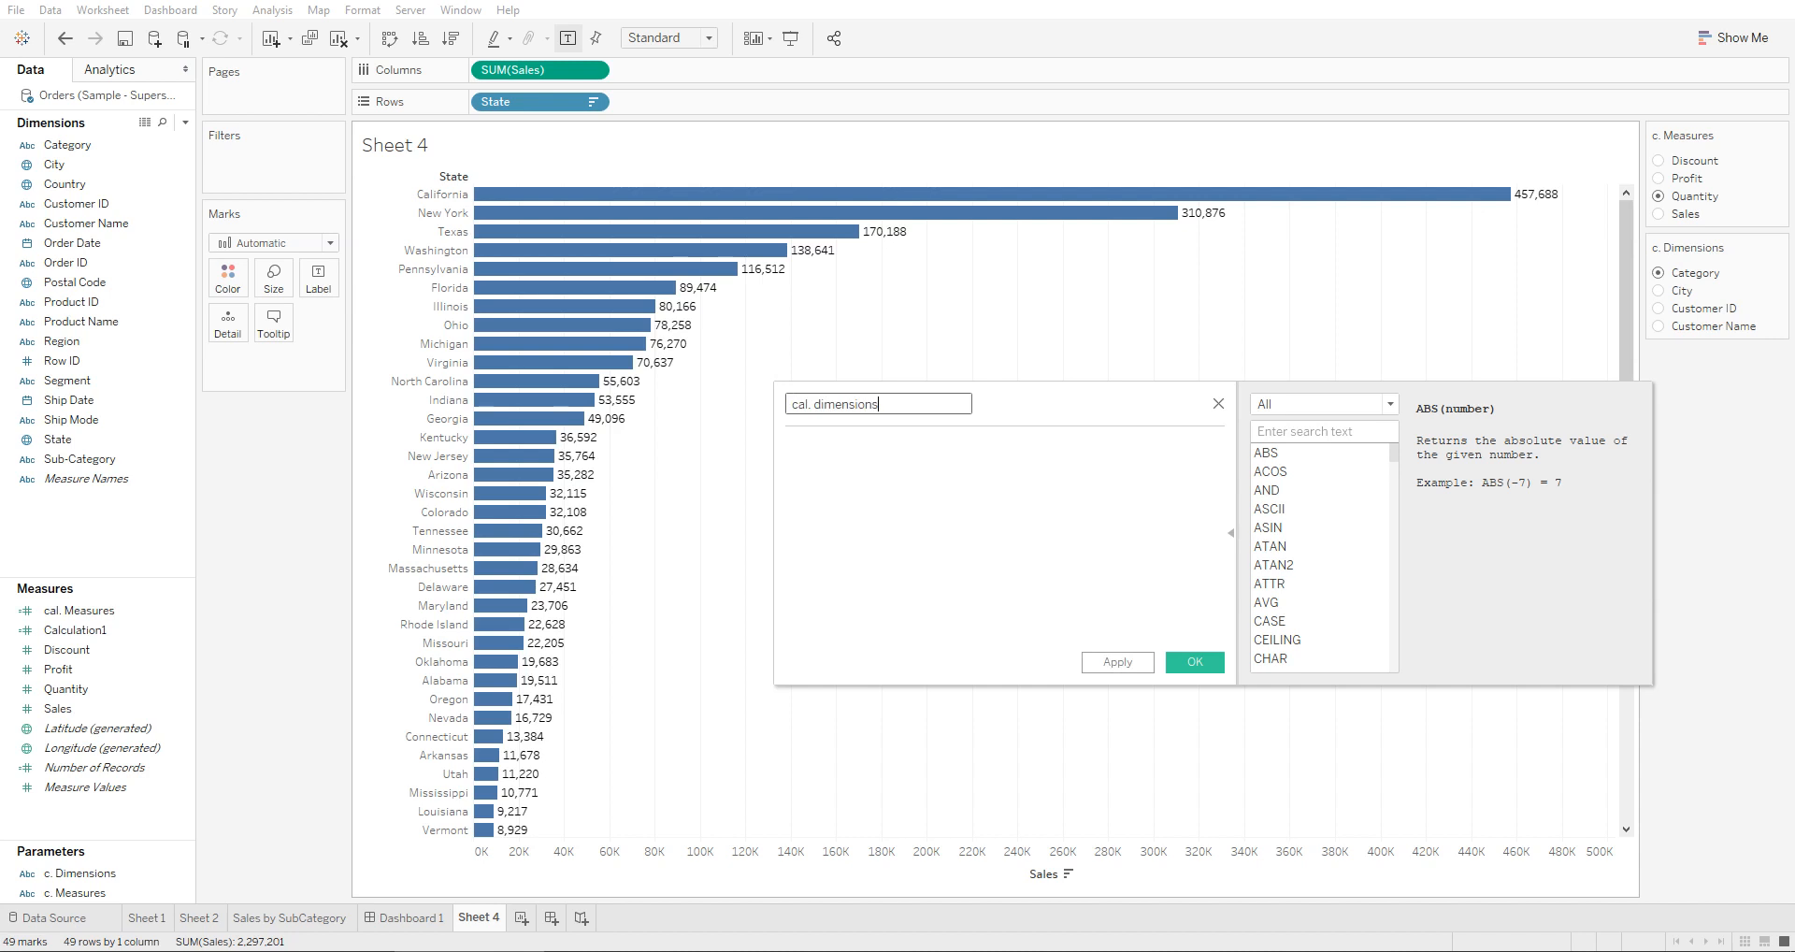
key(Tab)
text(w)
key(BackSpace)
text(case)
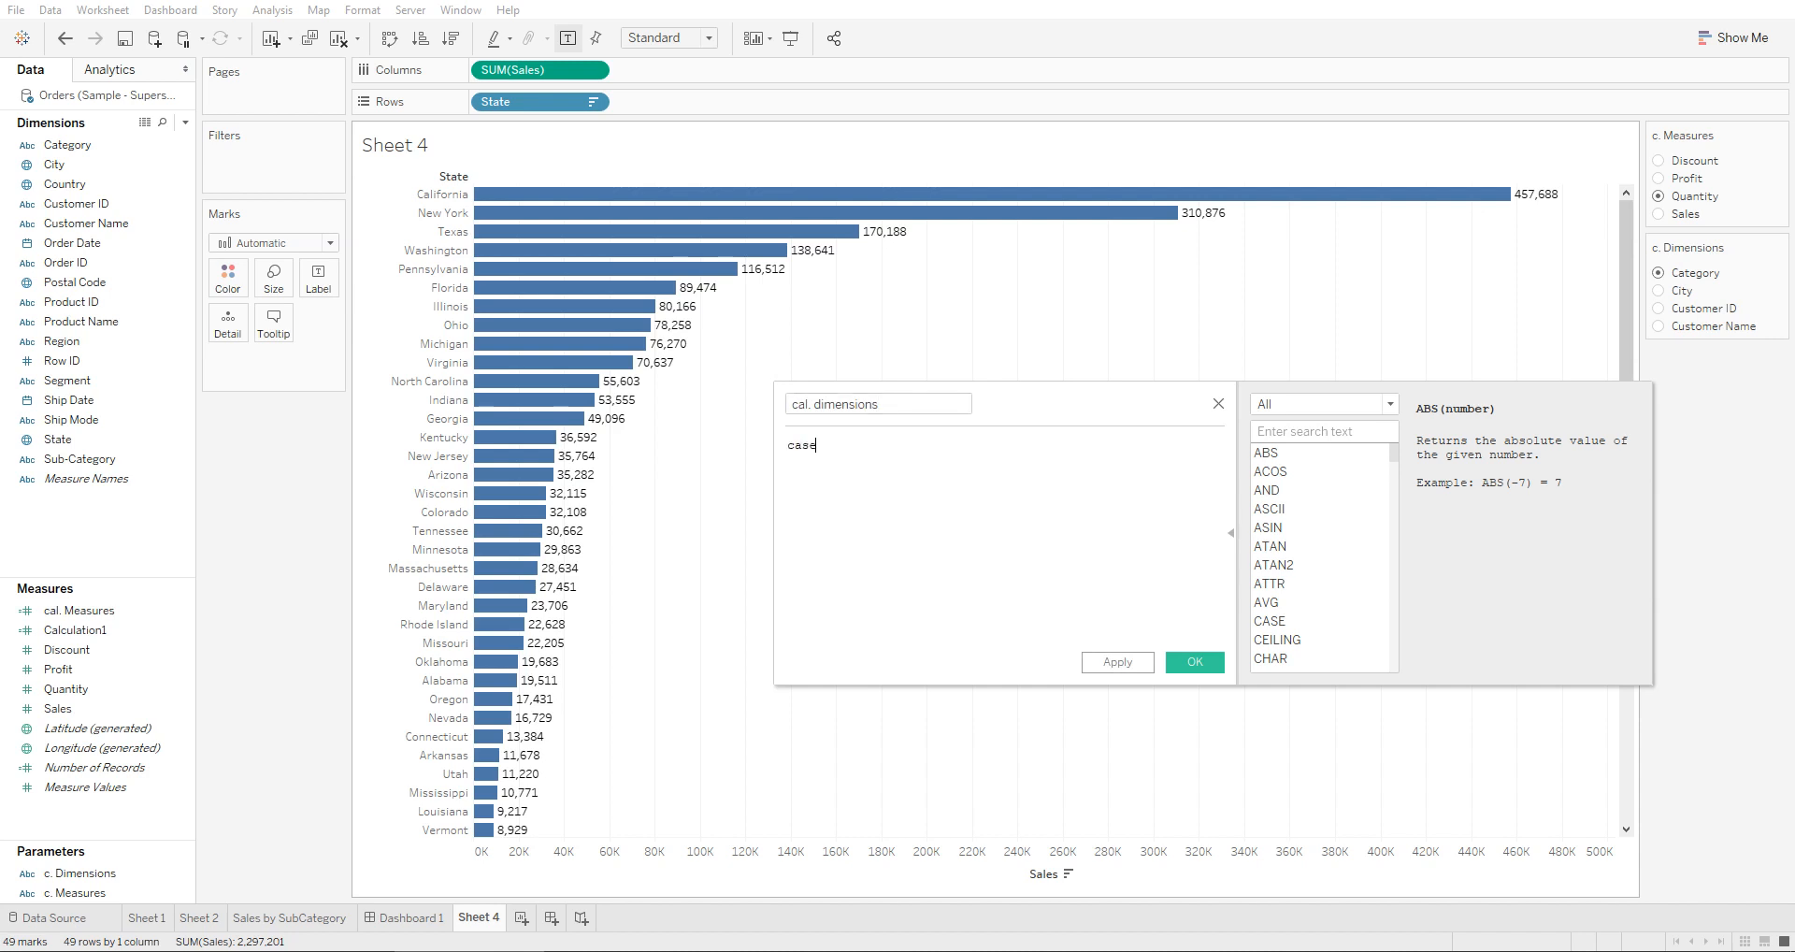
drag(85, 872, 841, 447)
Add when branches to the cal. dimensions formula returning [Category] for "Category" and [City] for "City"
key(Return)
text(when )
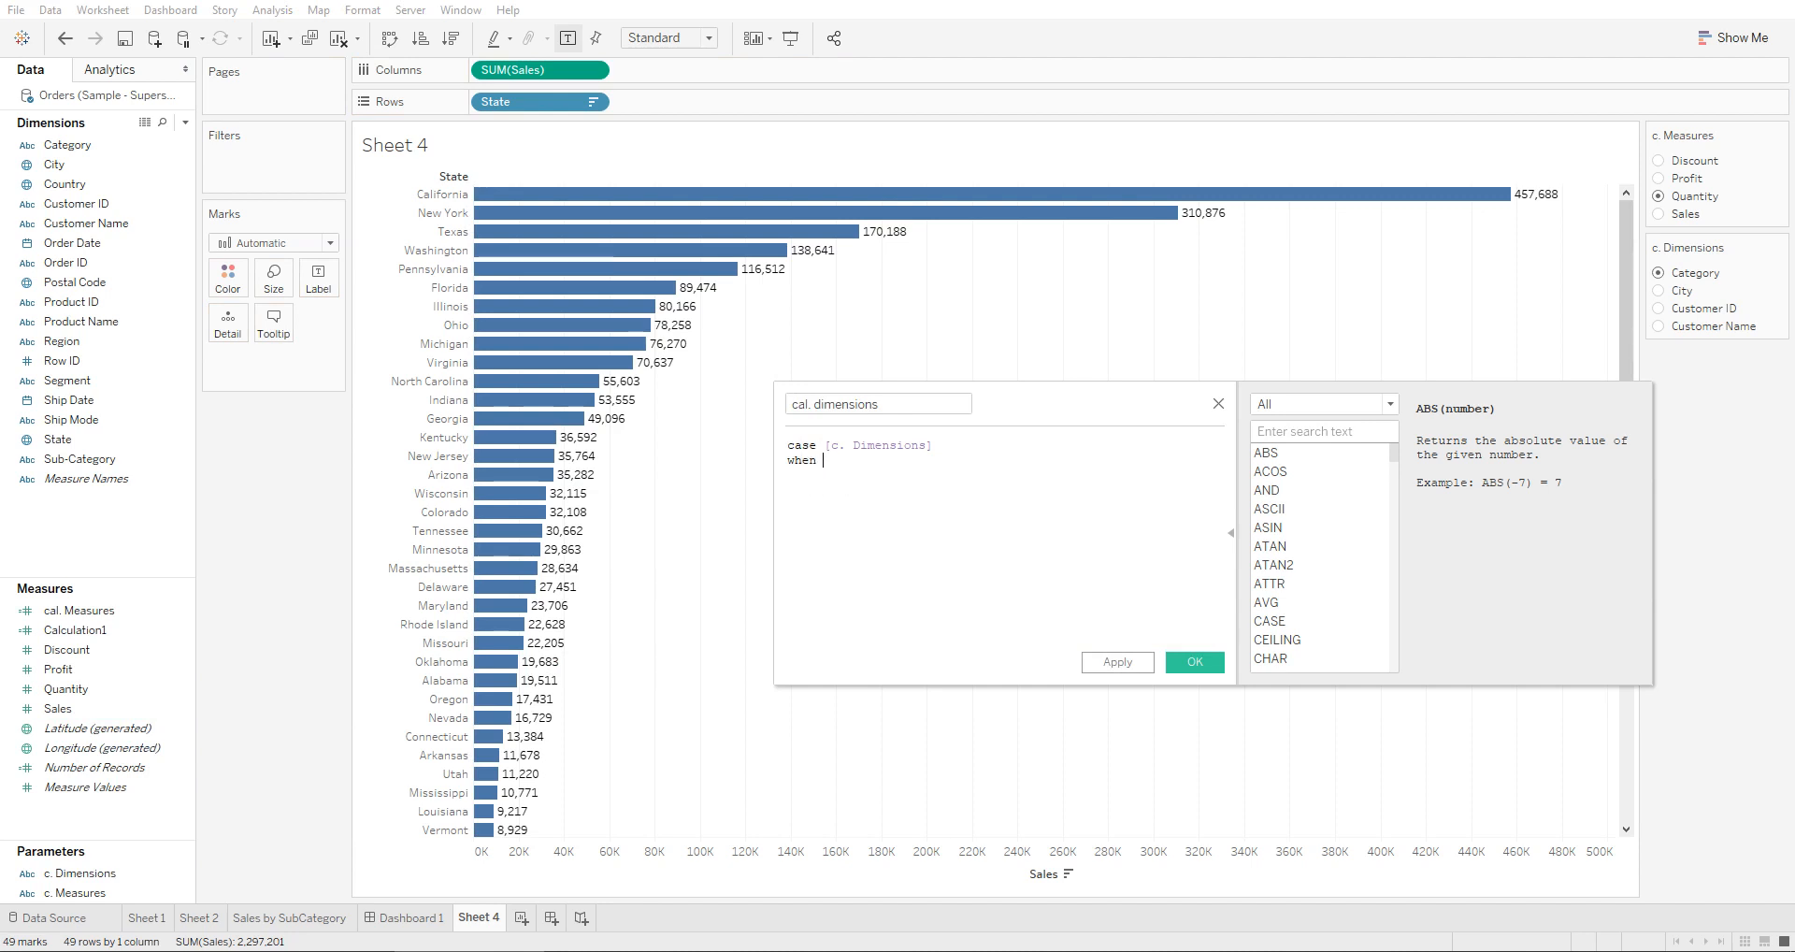
text("Category" )
text(then [Category])
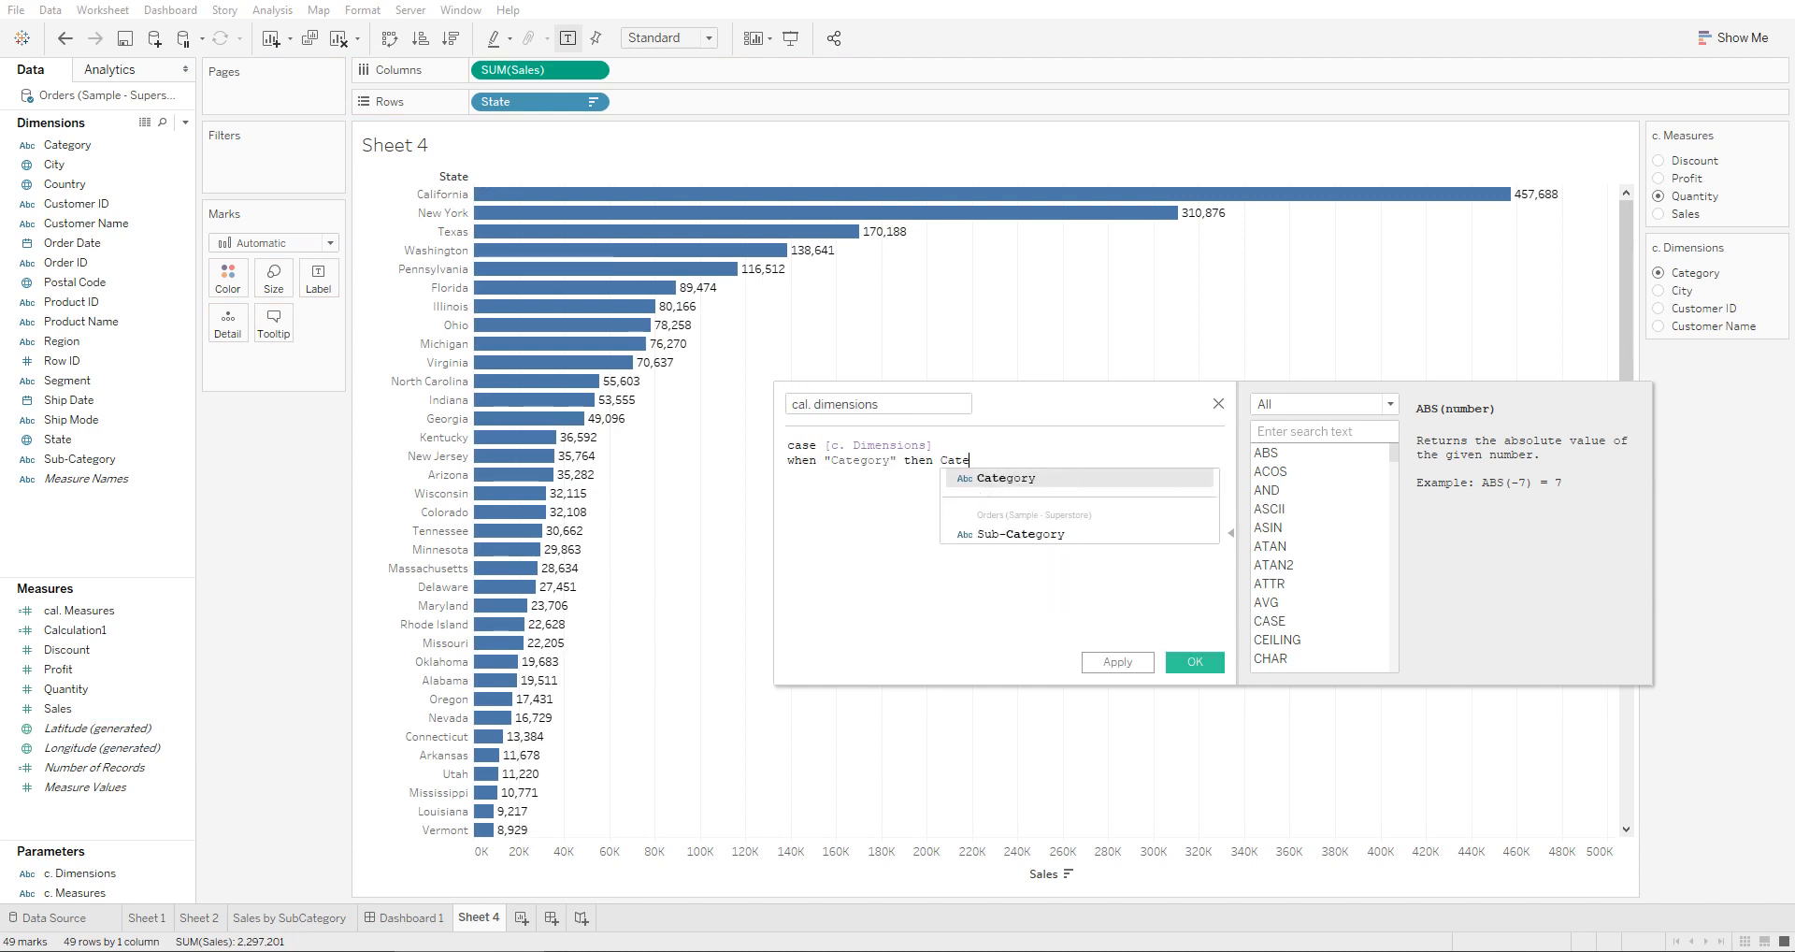
key(Return)
text(when ")
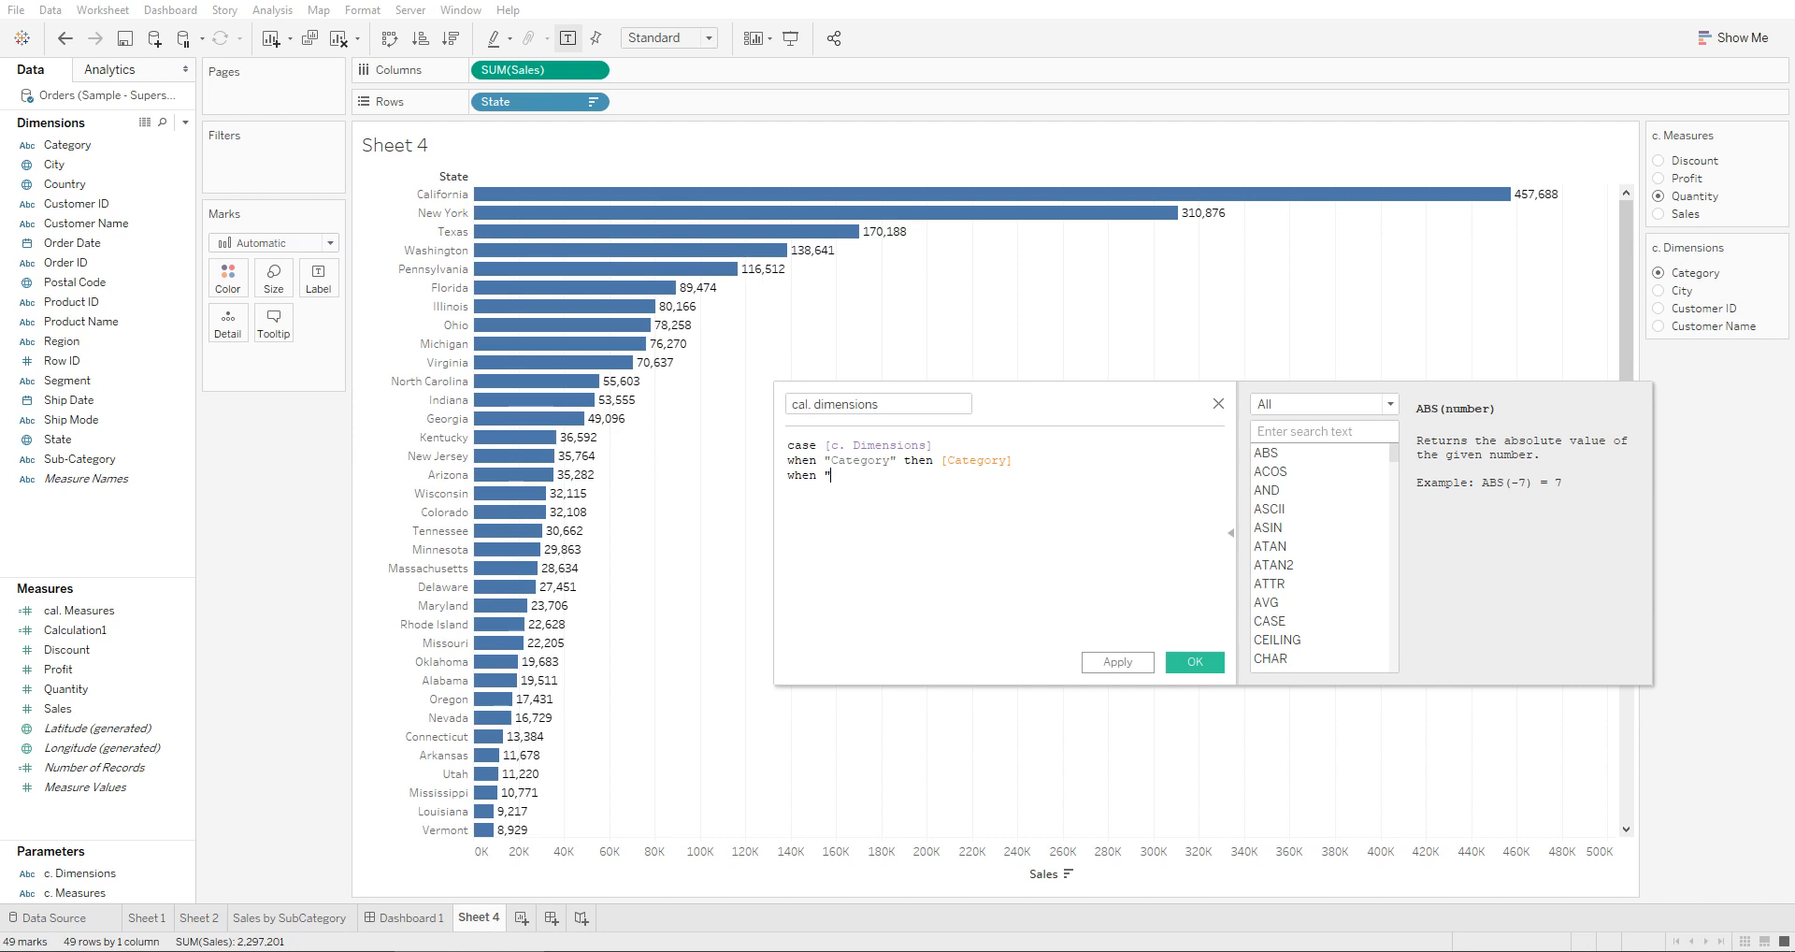
text(City)
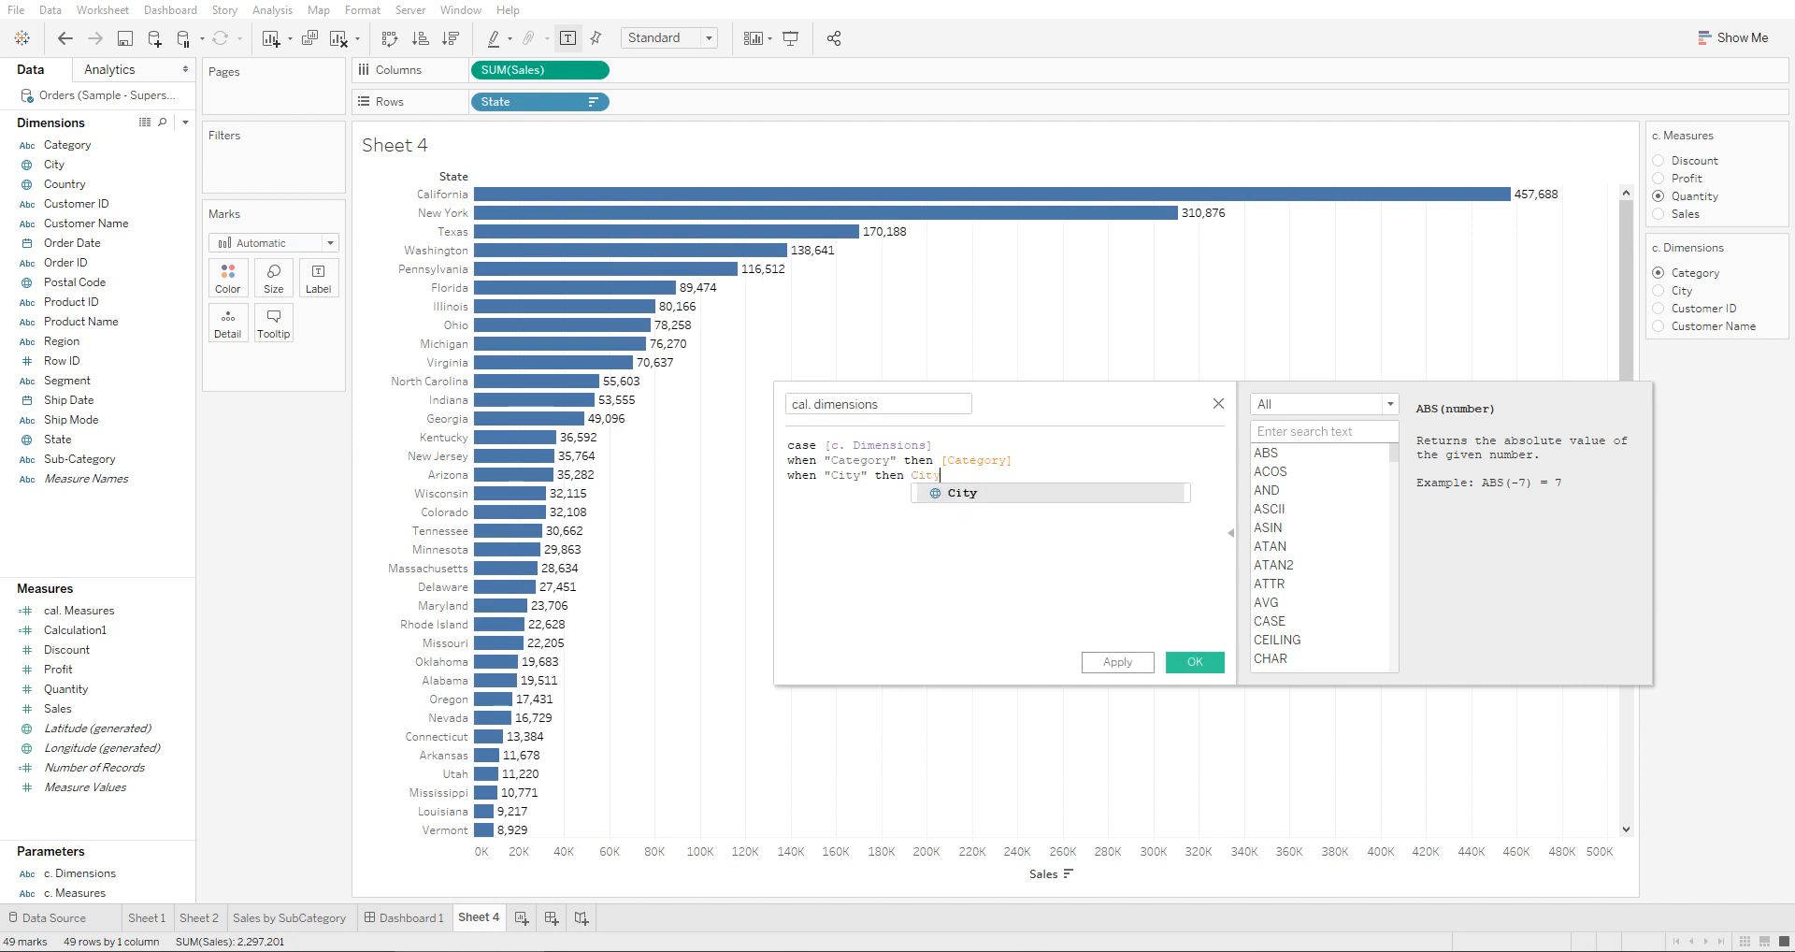
text(" then [City] when )
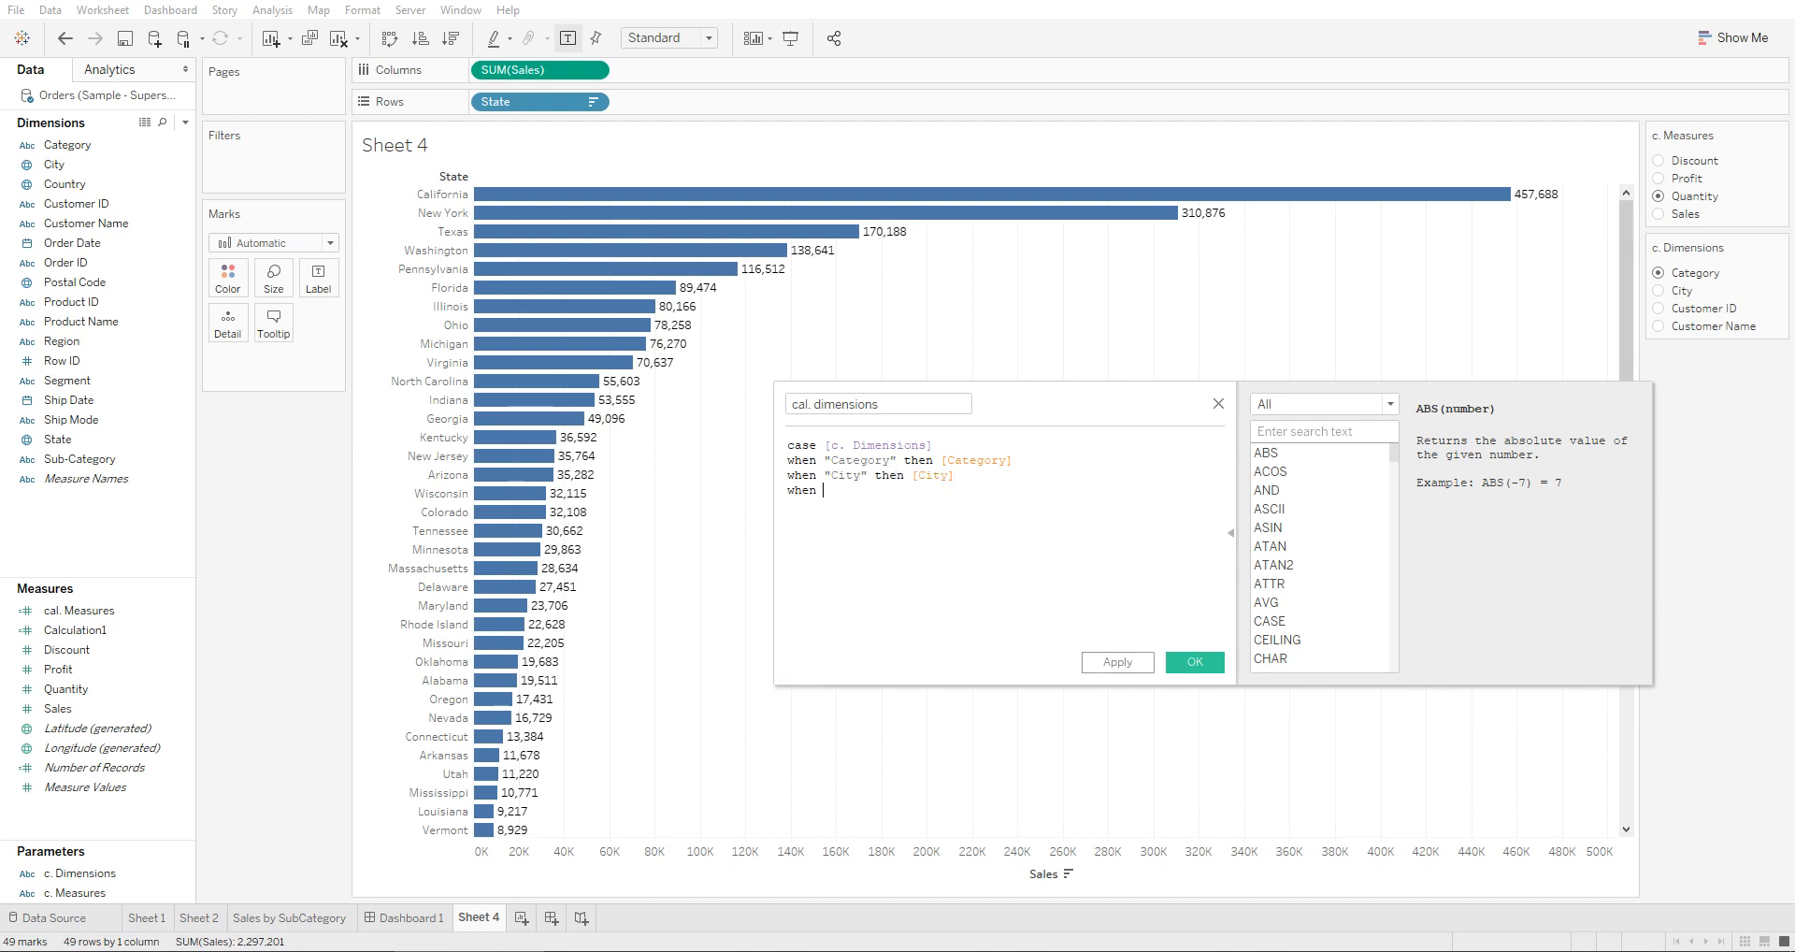
Add when branches to the cal. dimensions formula returning [Customer ID] for "Customer ID" and [Customer Name] for "Customer Name"
text("Customer ID" then )
text([Customer ID])
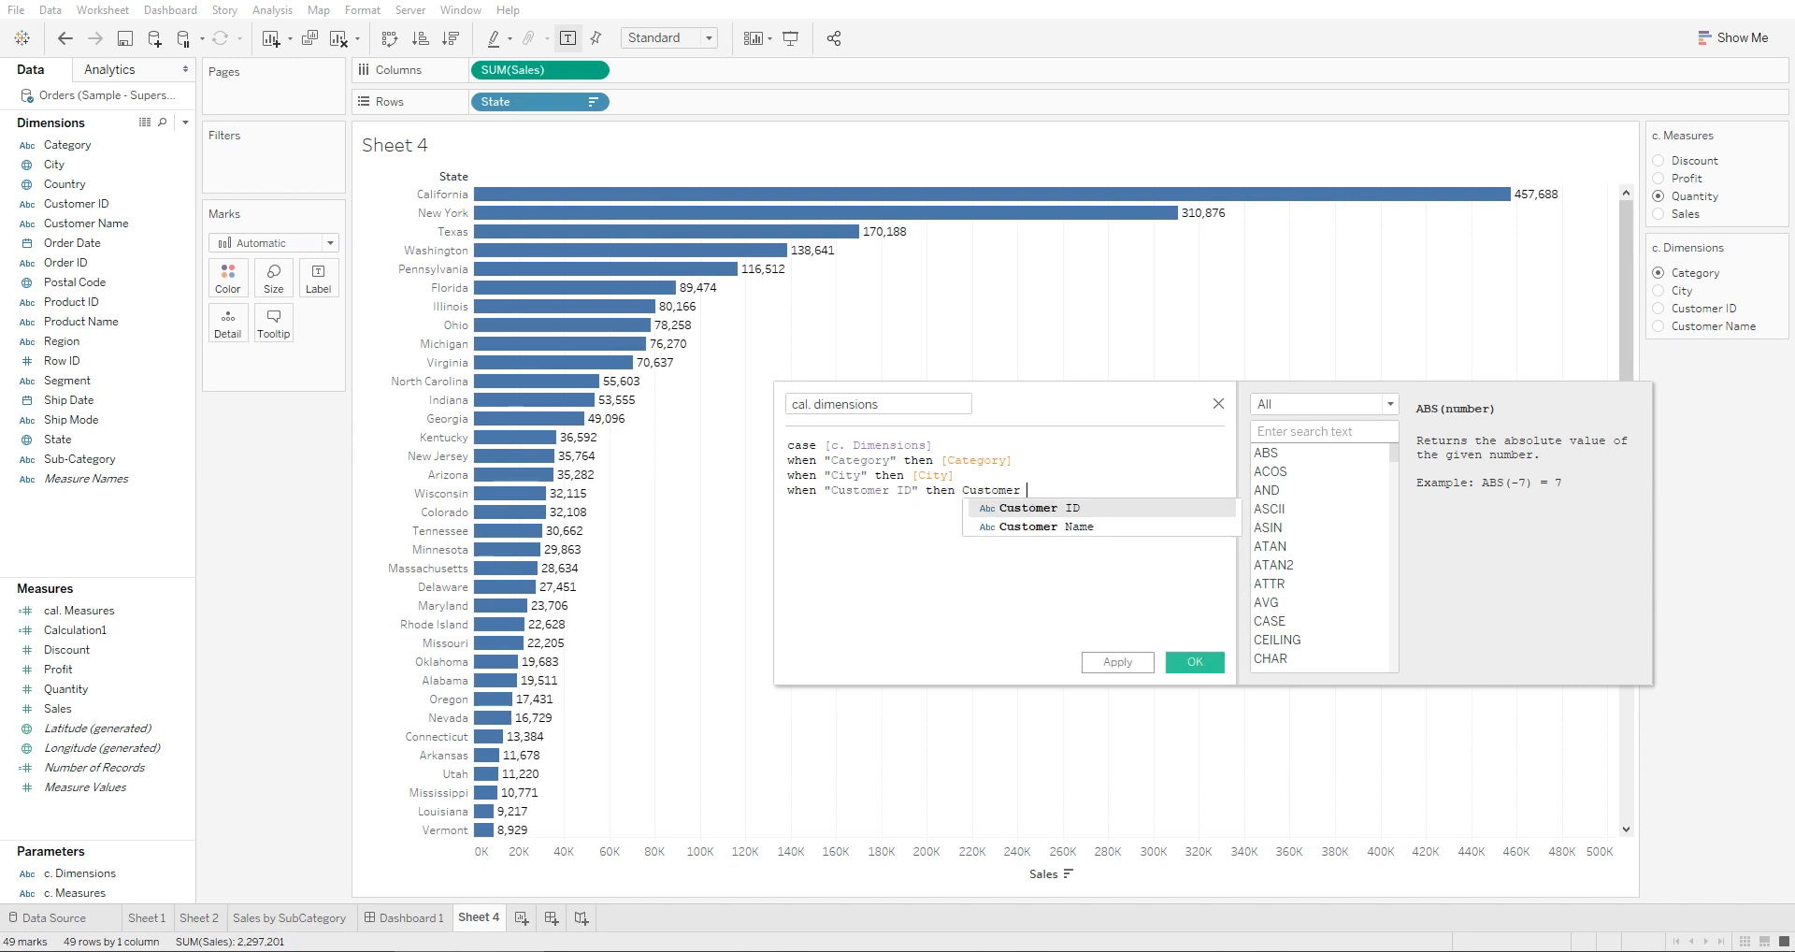
key(Return)
text(when ")
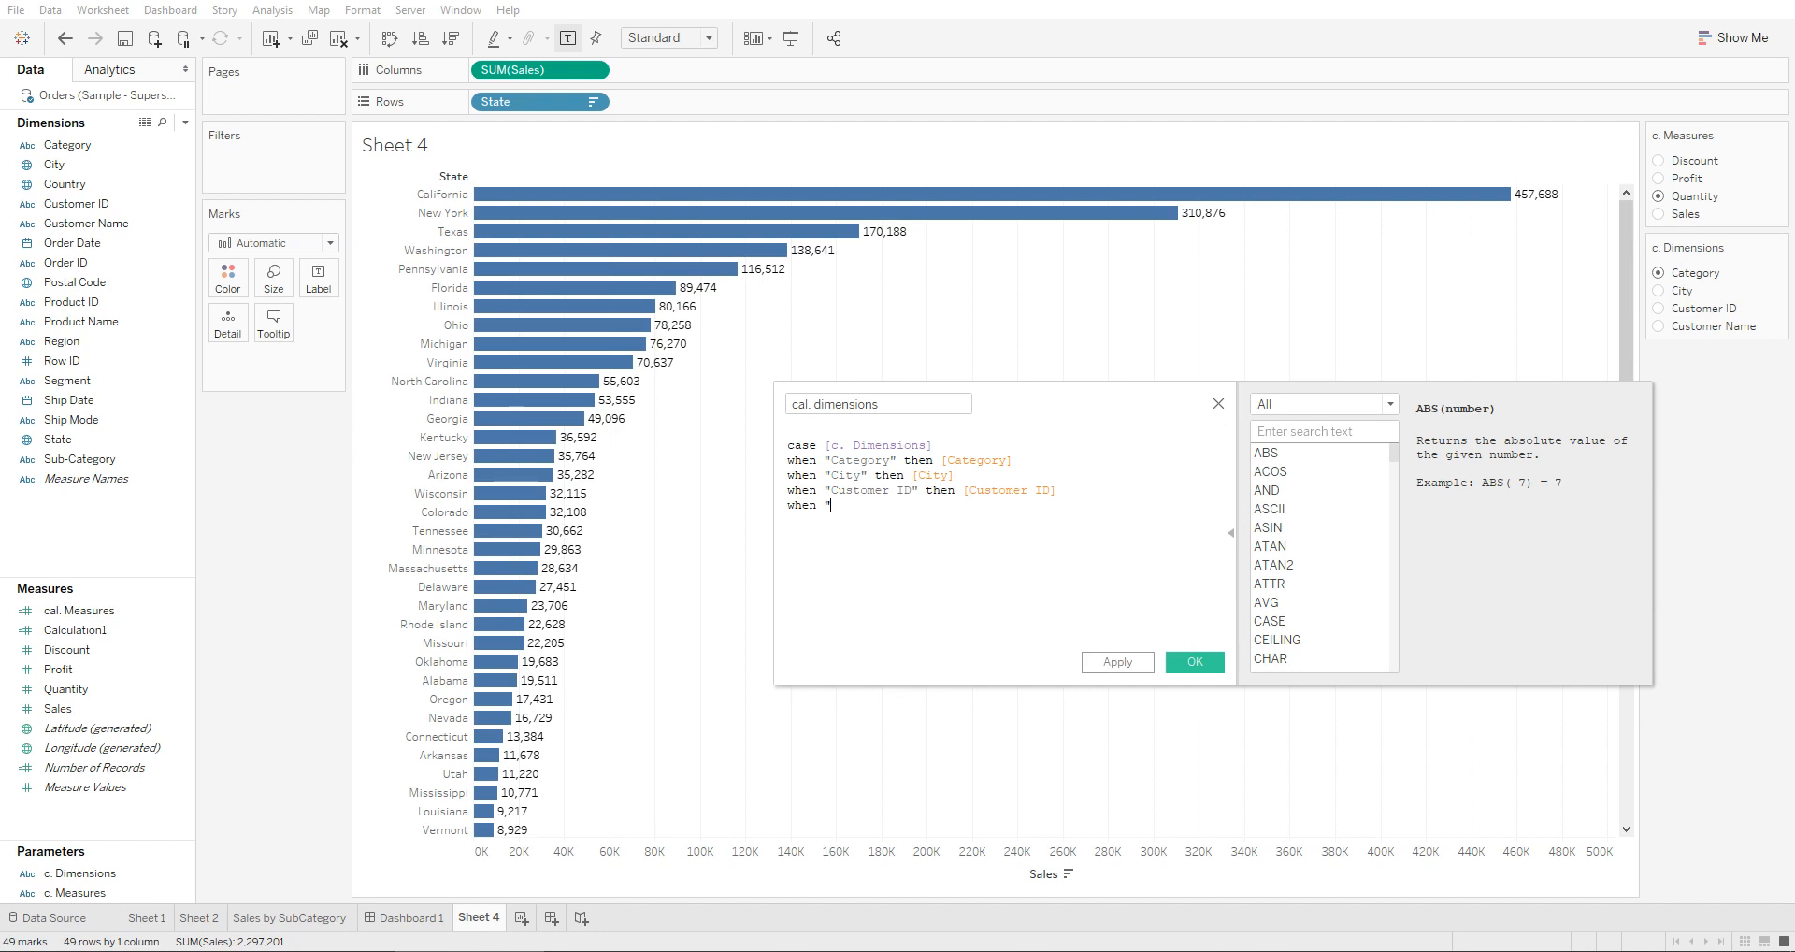
text(Customer Name" then [Customer N)
key(Return)
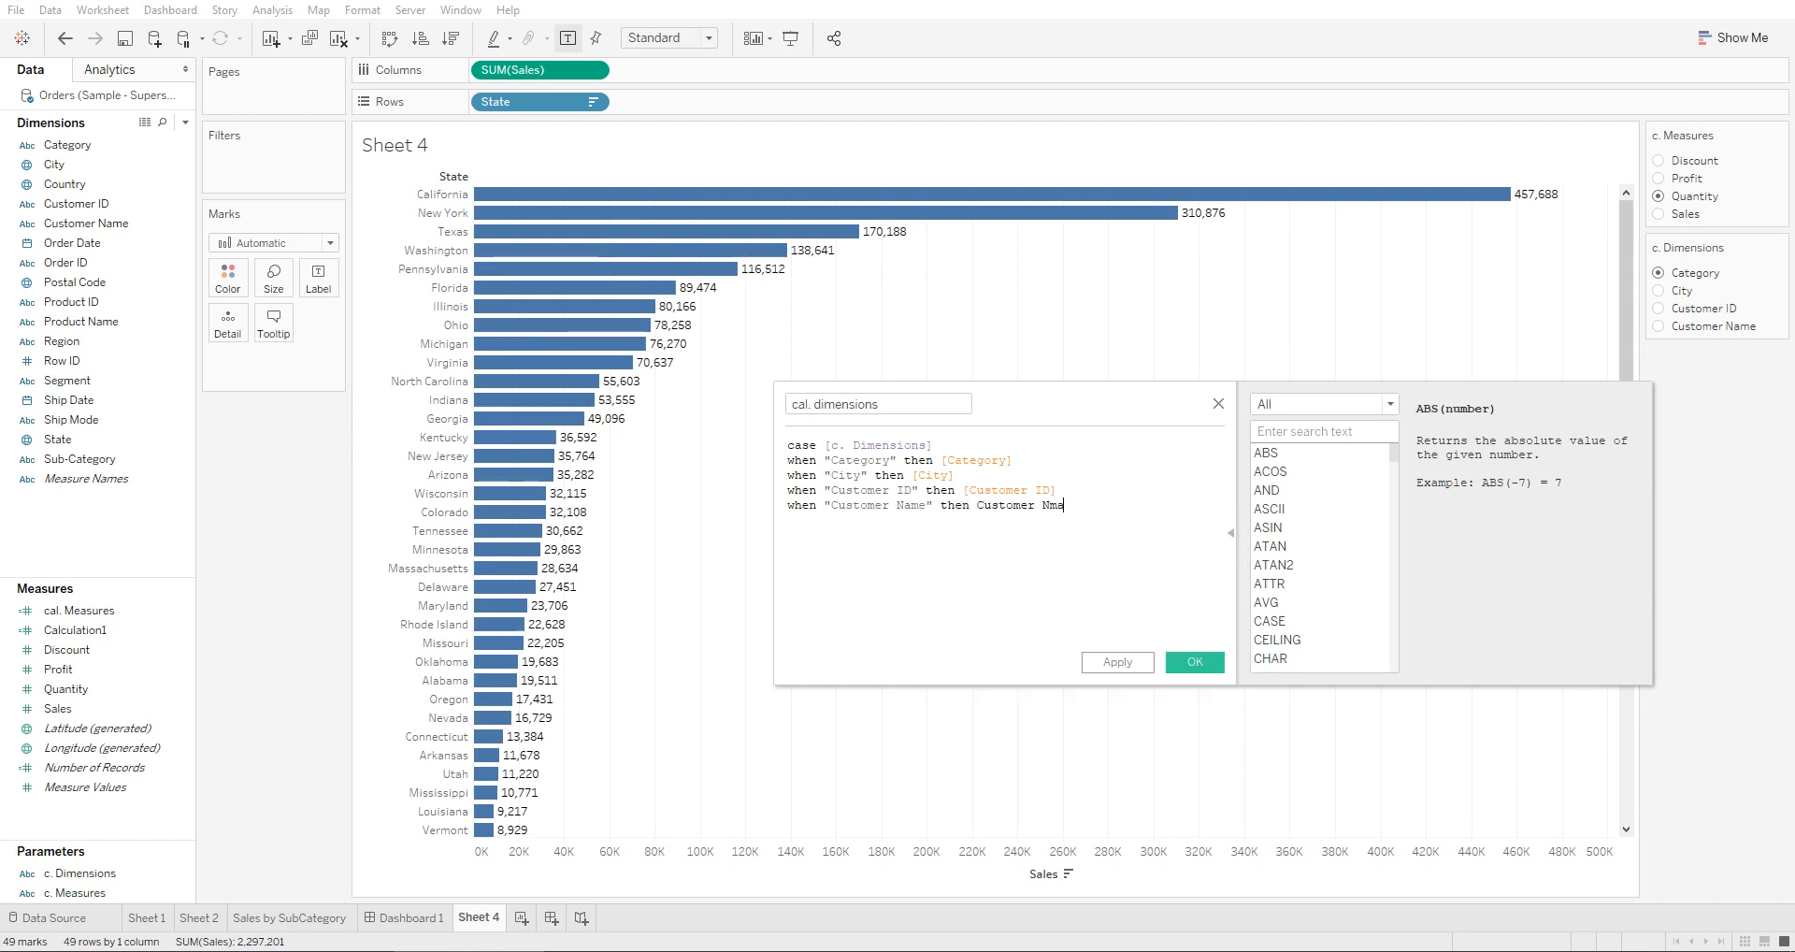
Close the cal. dimensions case statement with END and save the calculated field
key(Return)
text(END)
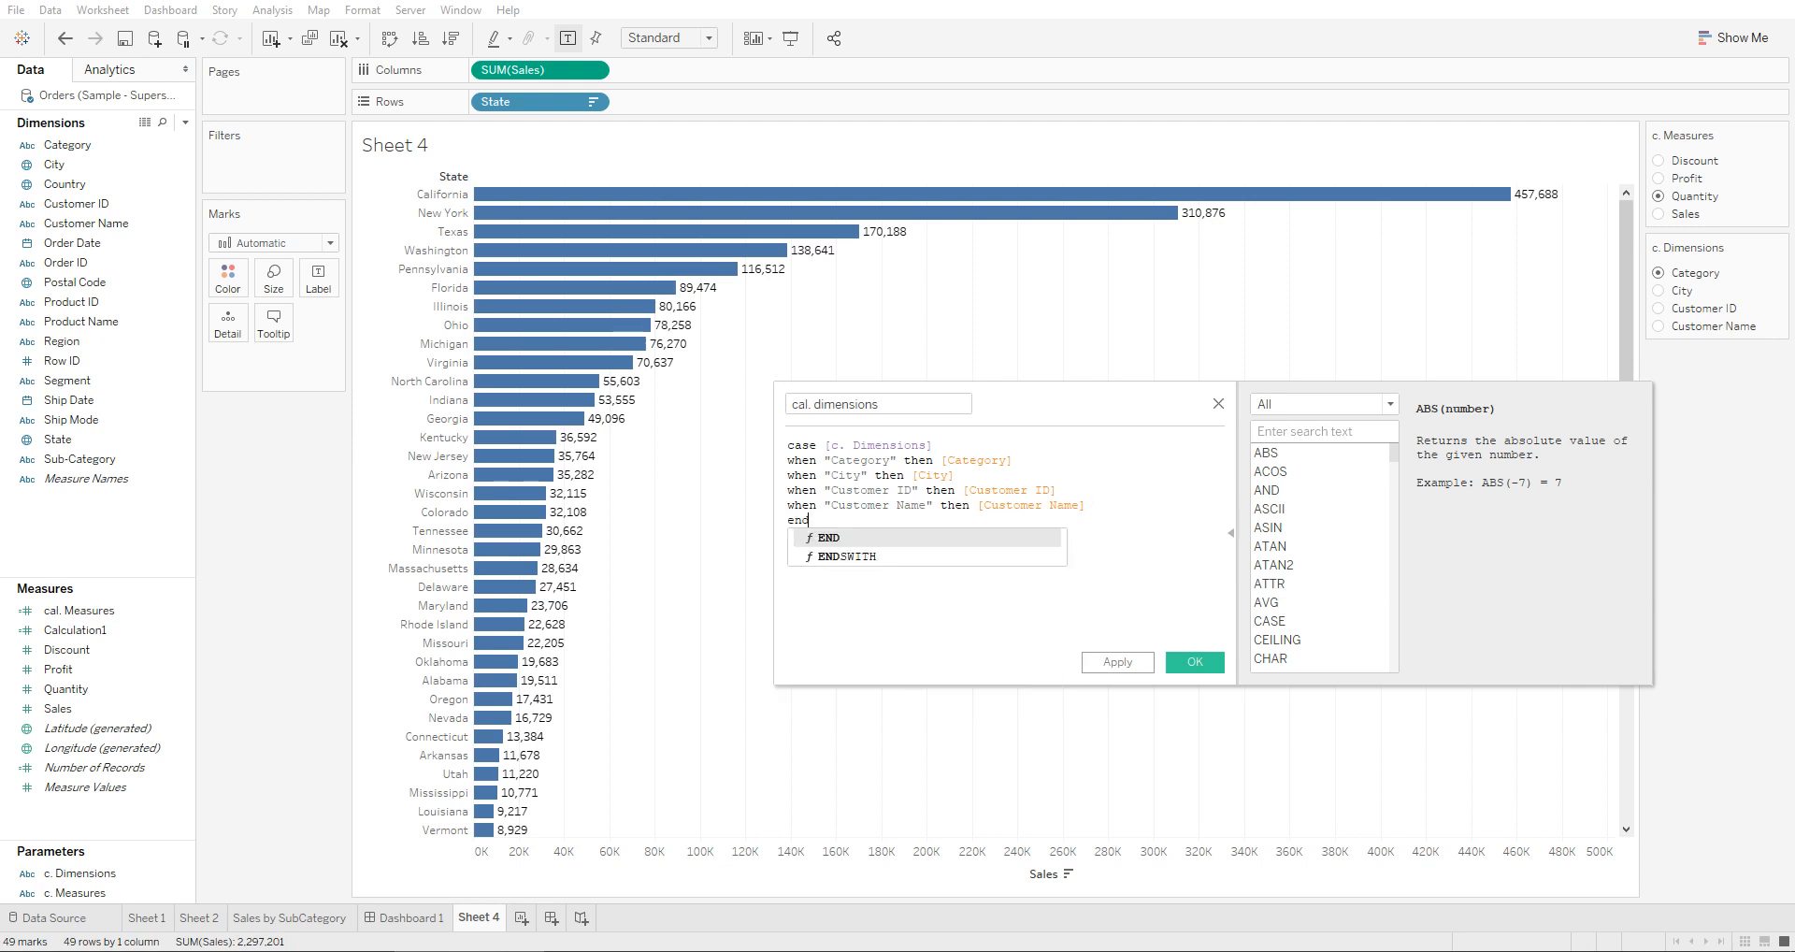
key(Return)
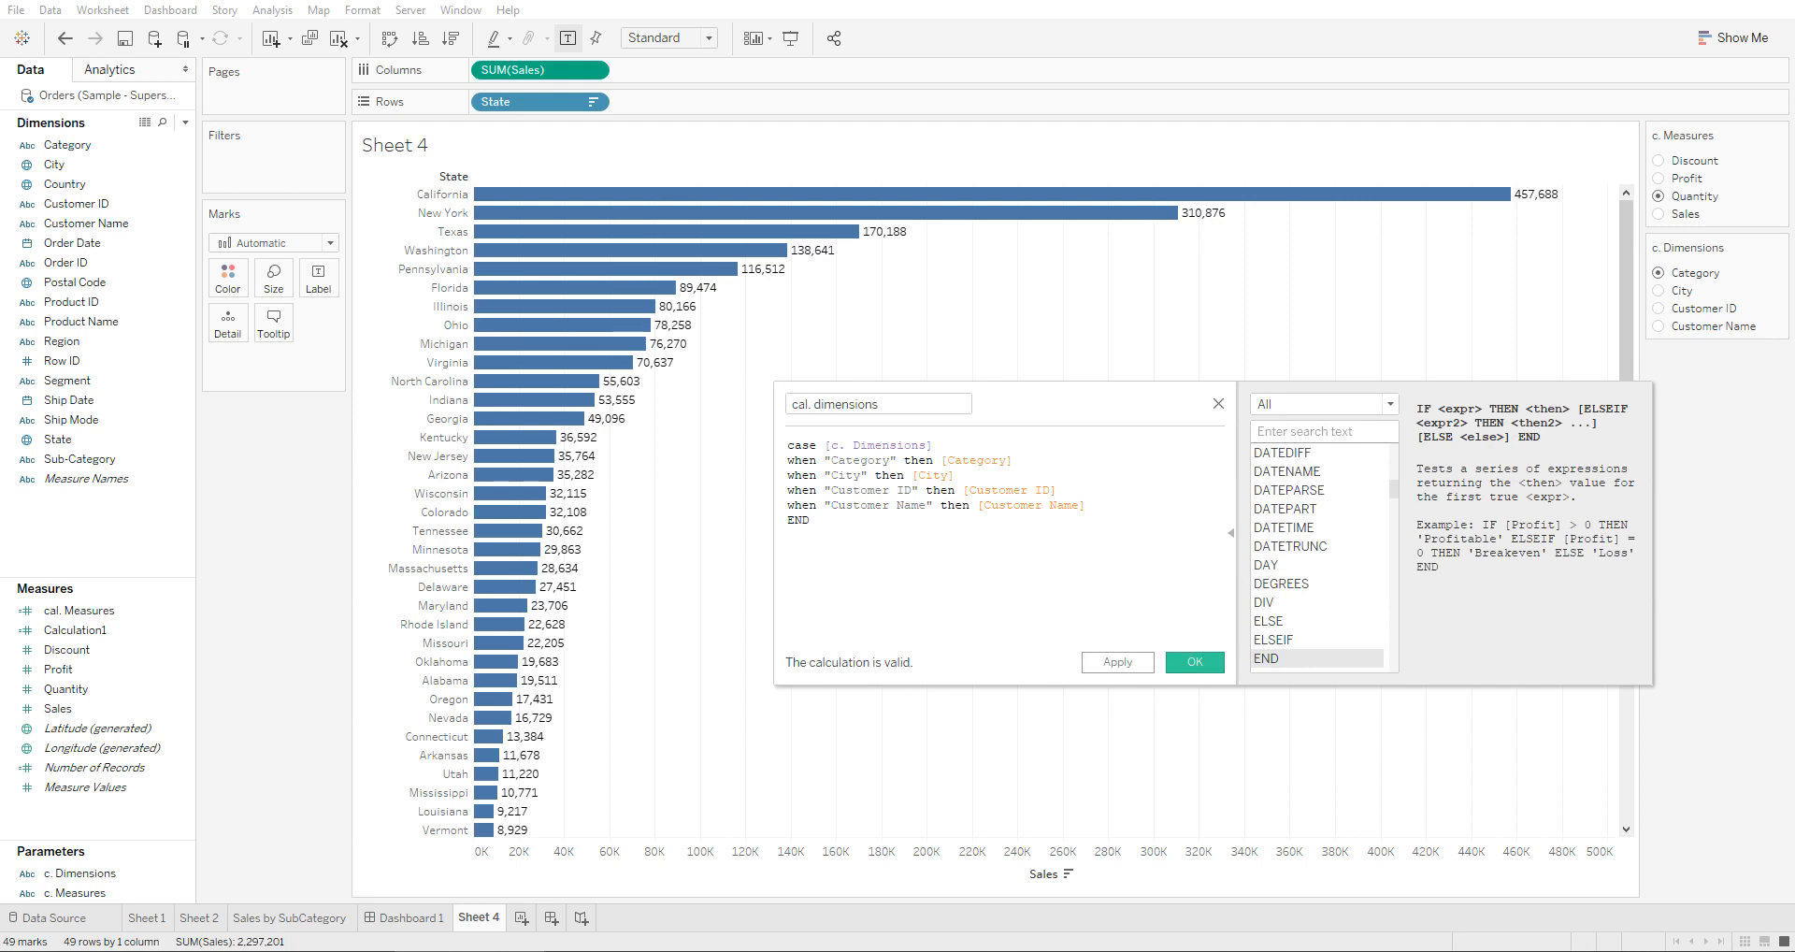
click(1195, 662)
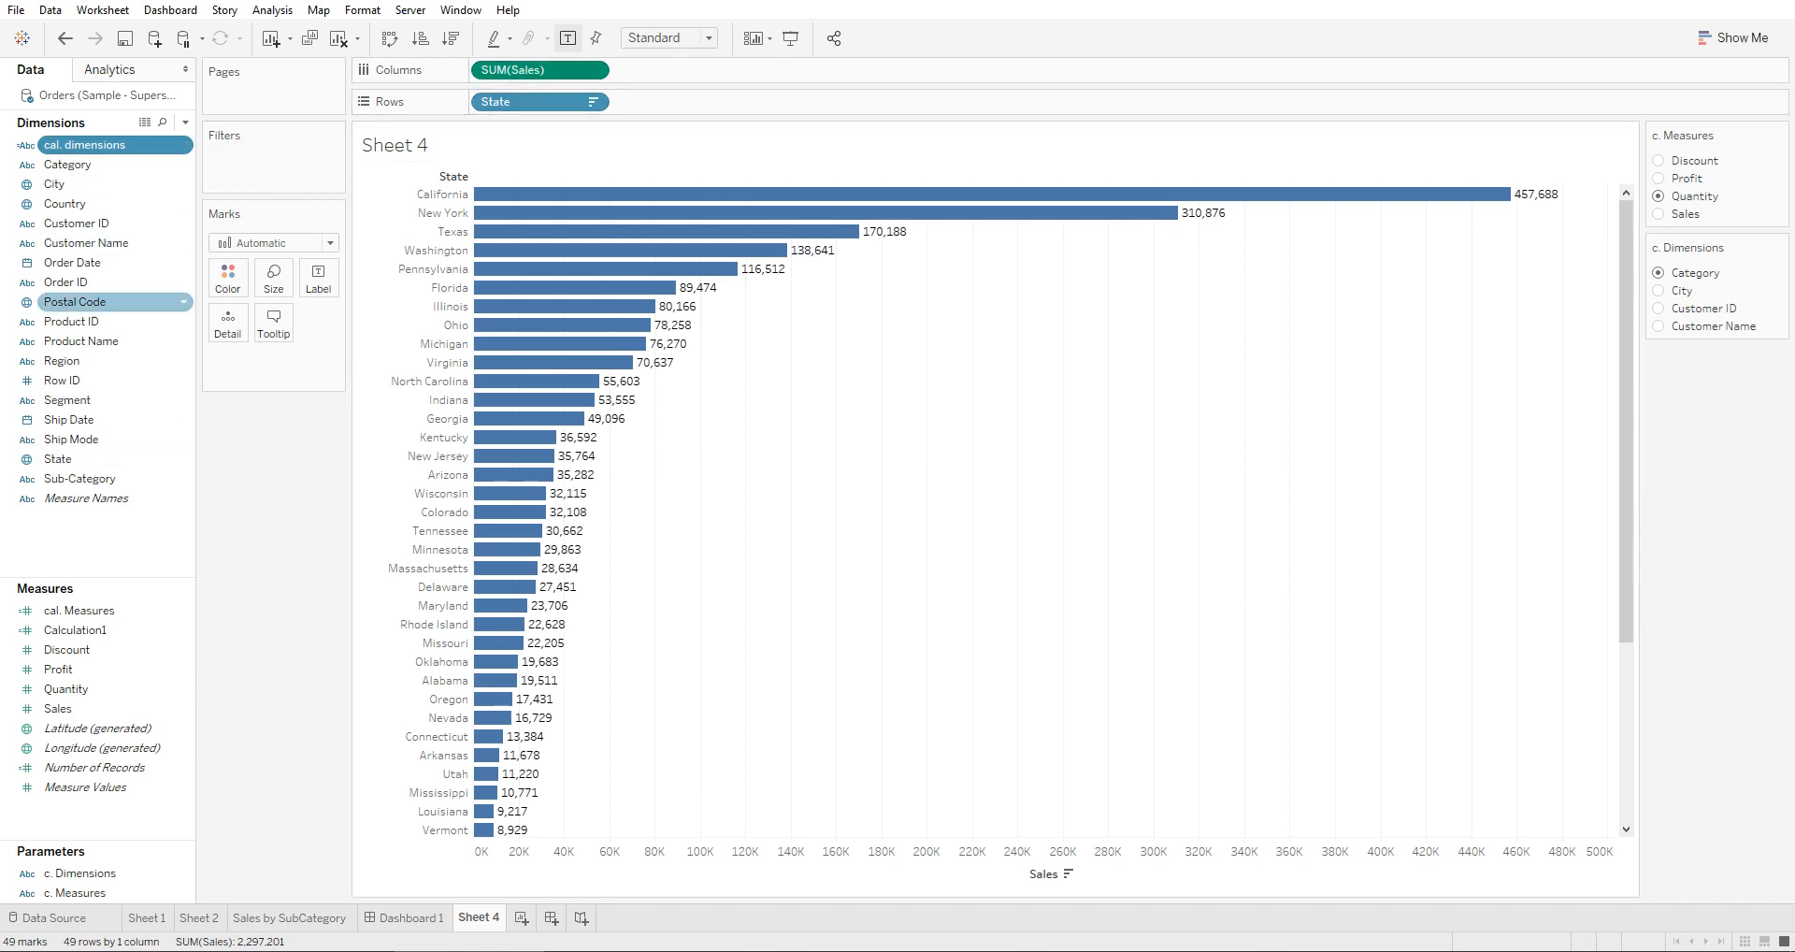
Replace State on Rows with cal. dimensions and SUM(Sales) on Columns with cal. Measures
drag(94, 145, 538, 102)
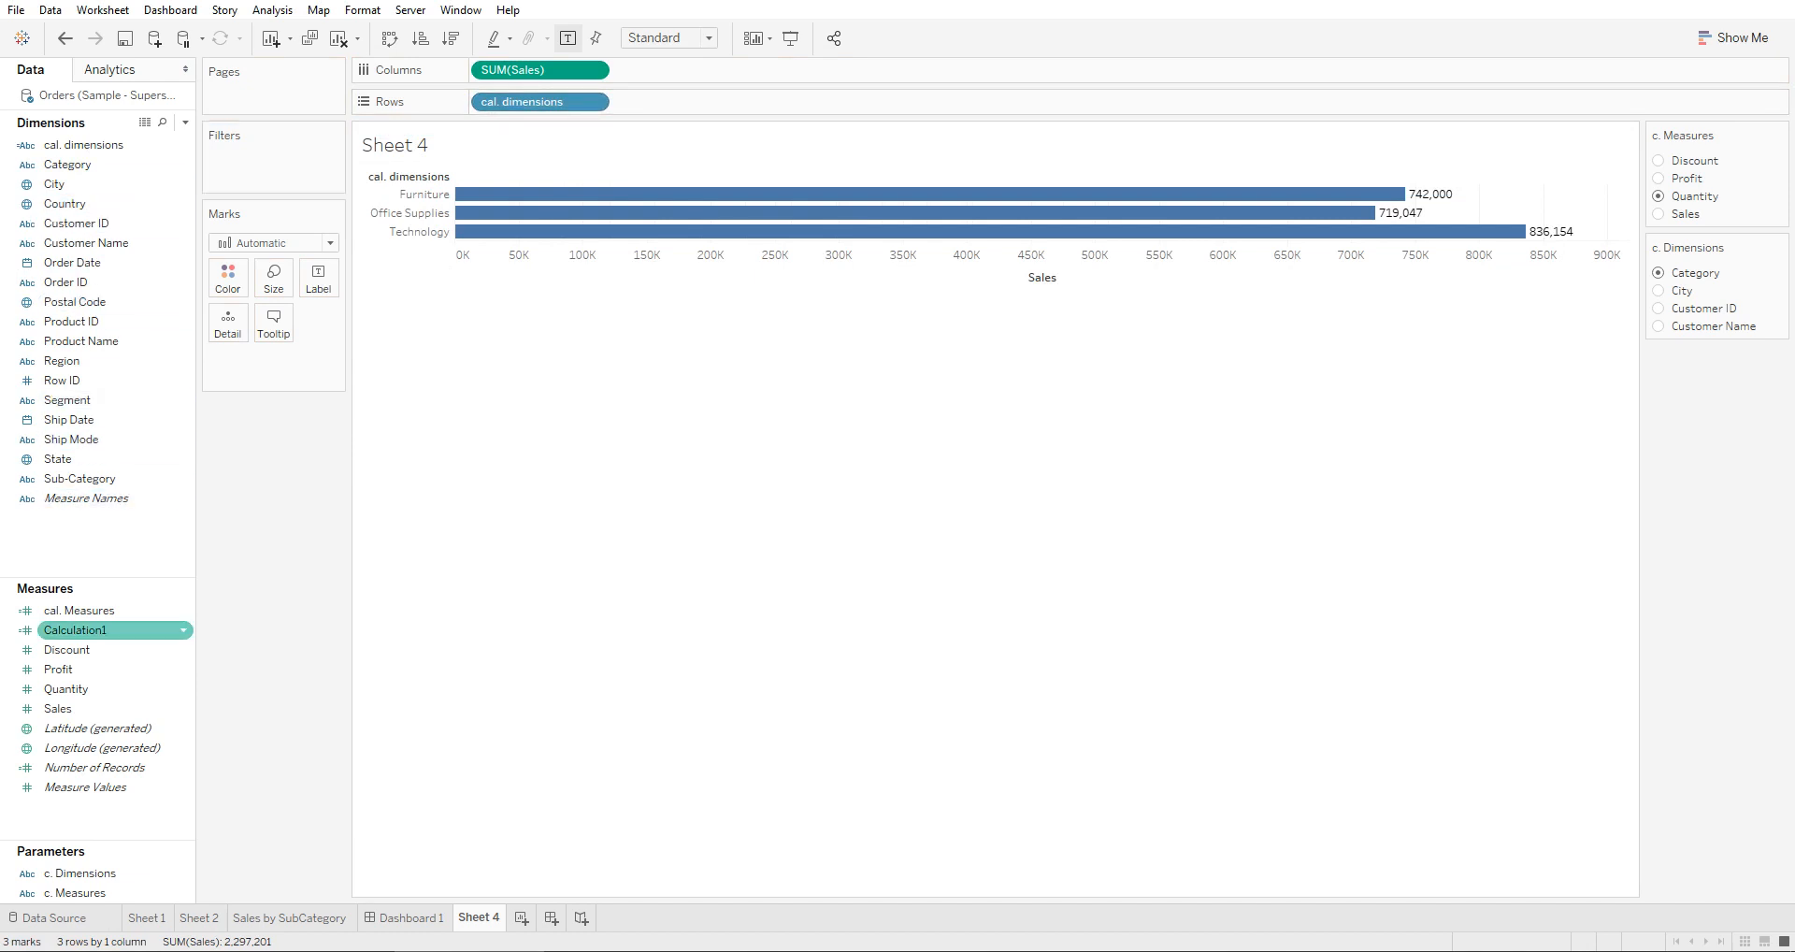
drag(93, 610, 541, 71)
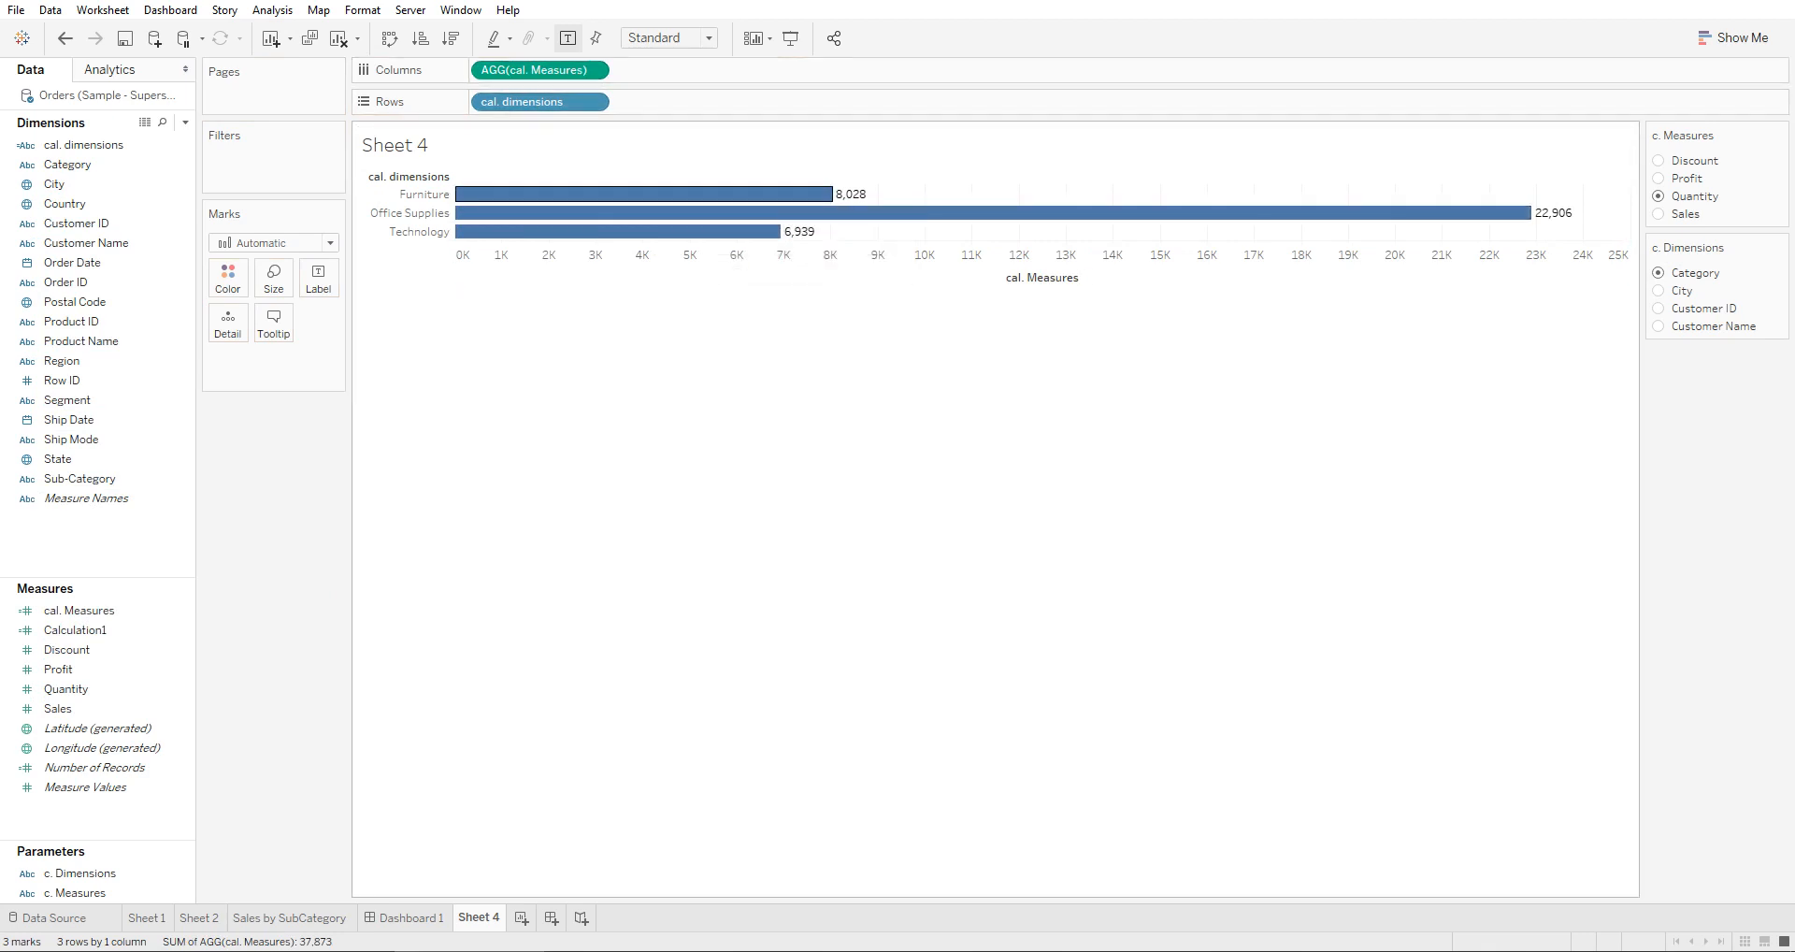
Swap the rows and columns and sort the bars in descending order of cal. Measures
click(389, 38)
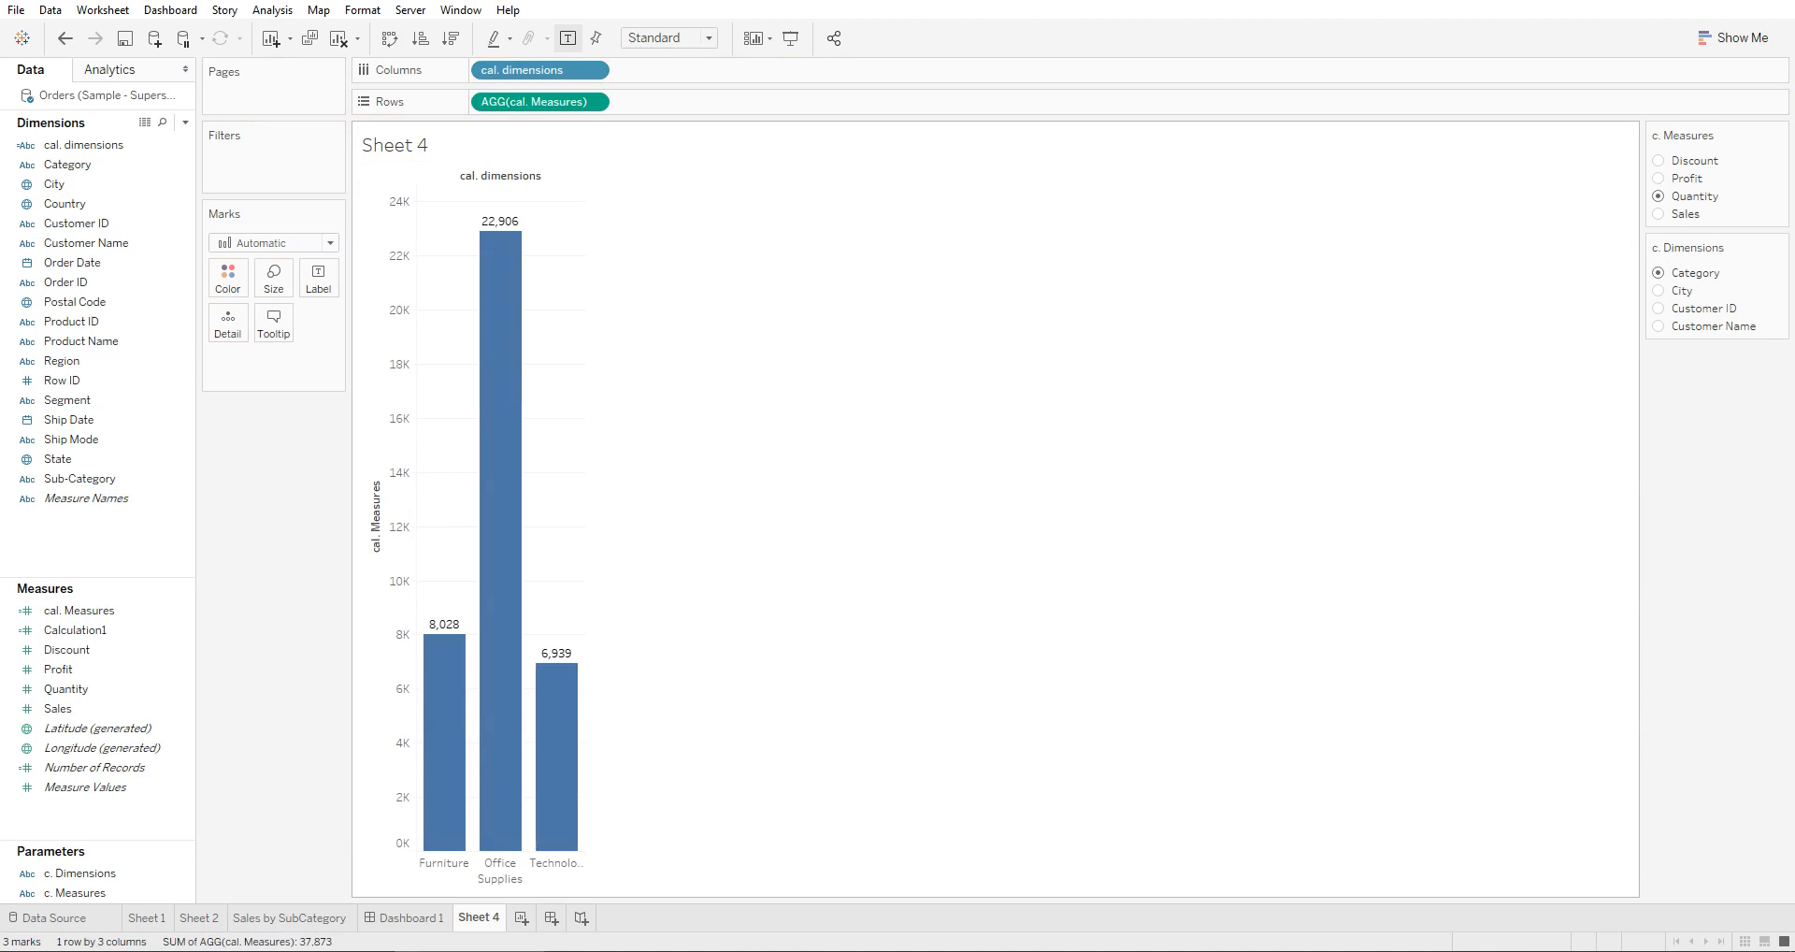
click(450, 39)
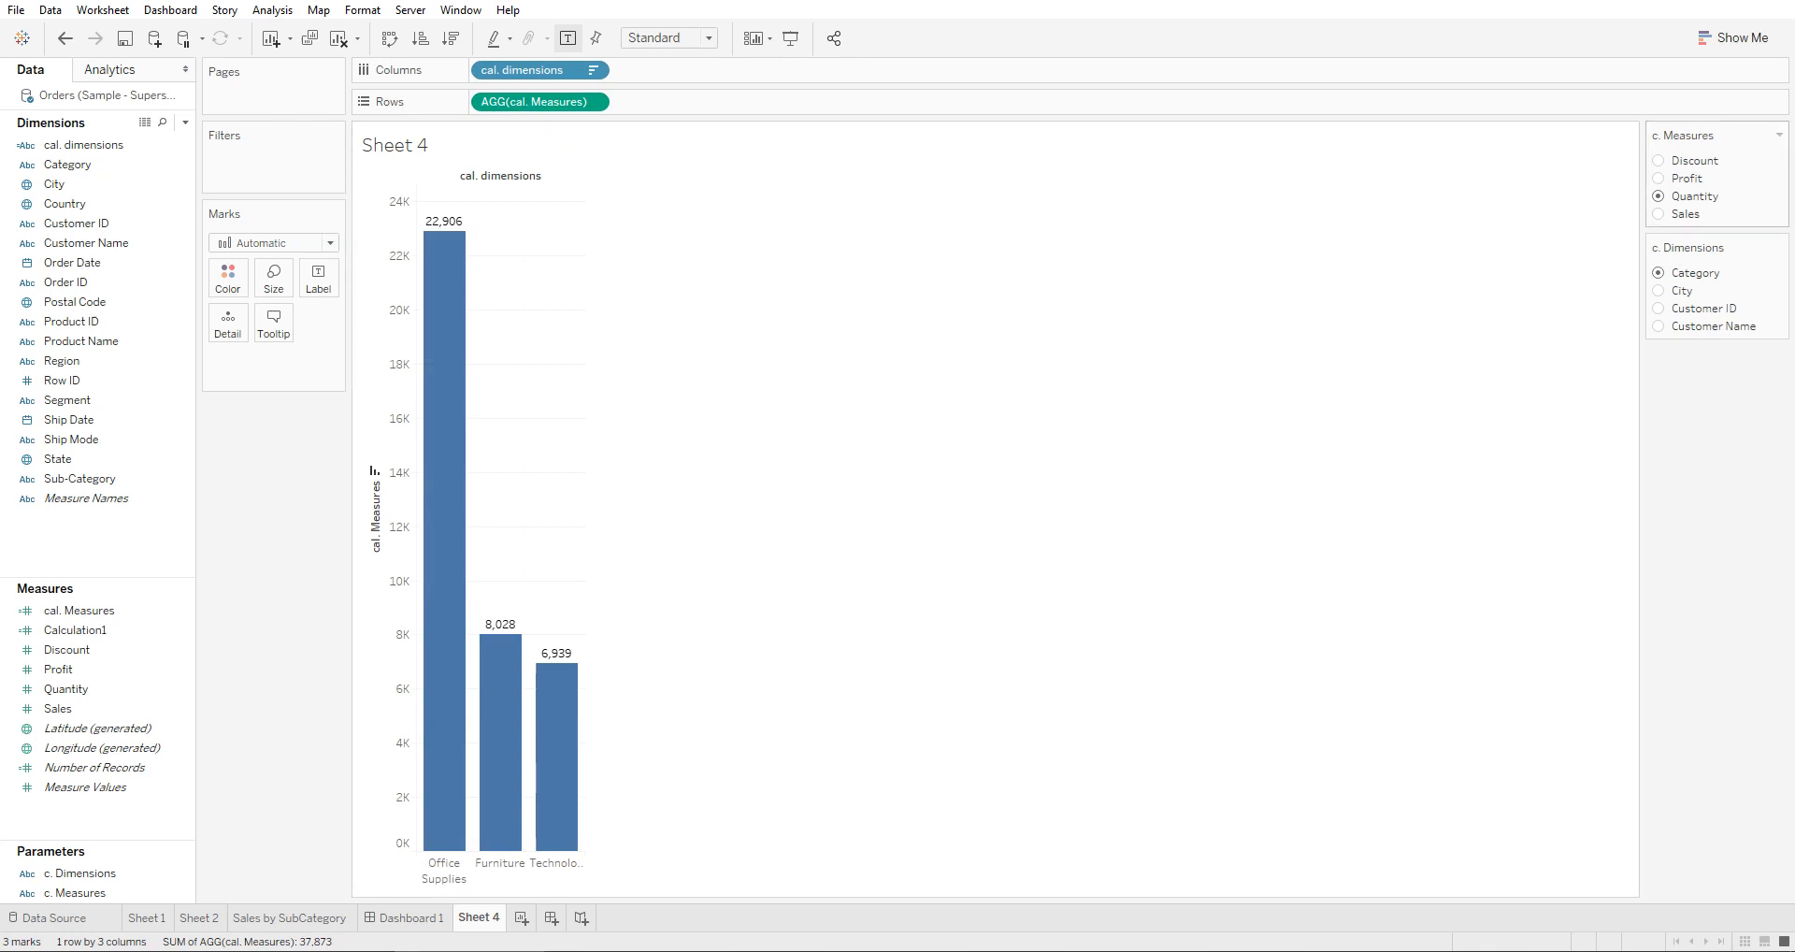
Try the c. Measures parameter with Discount, set c. Dimensions to City, and set c. Measures to Sales
click(1658, 161)
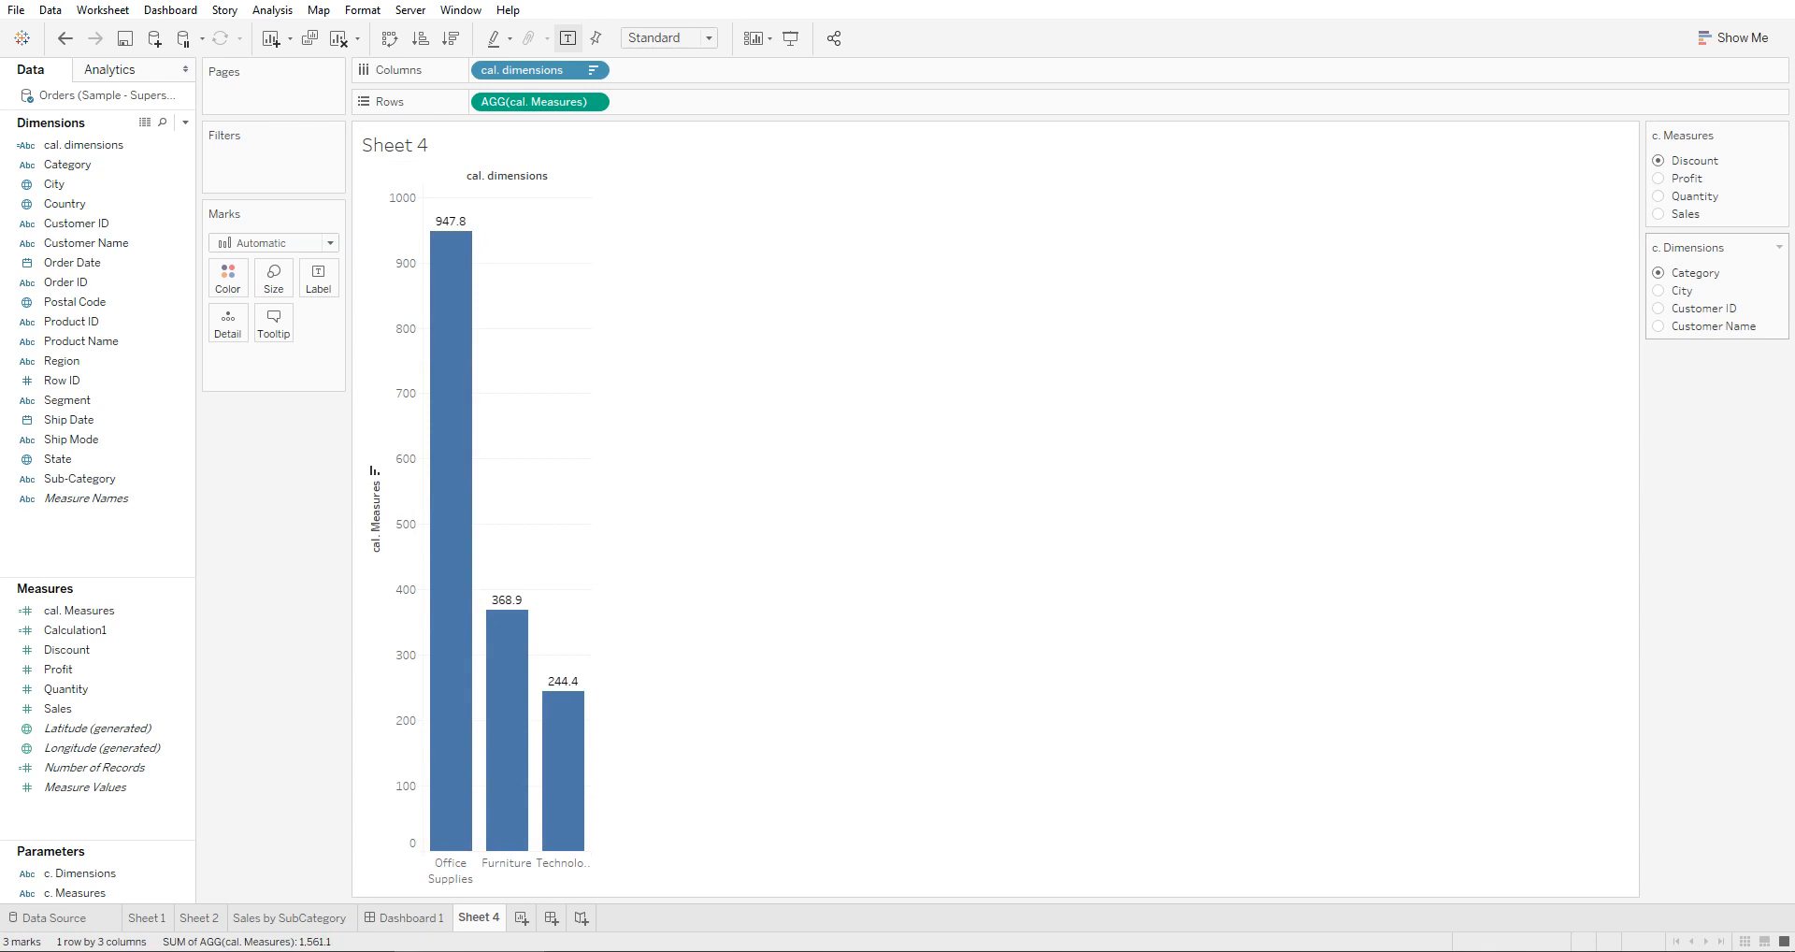
click(1659, 290)
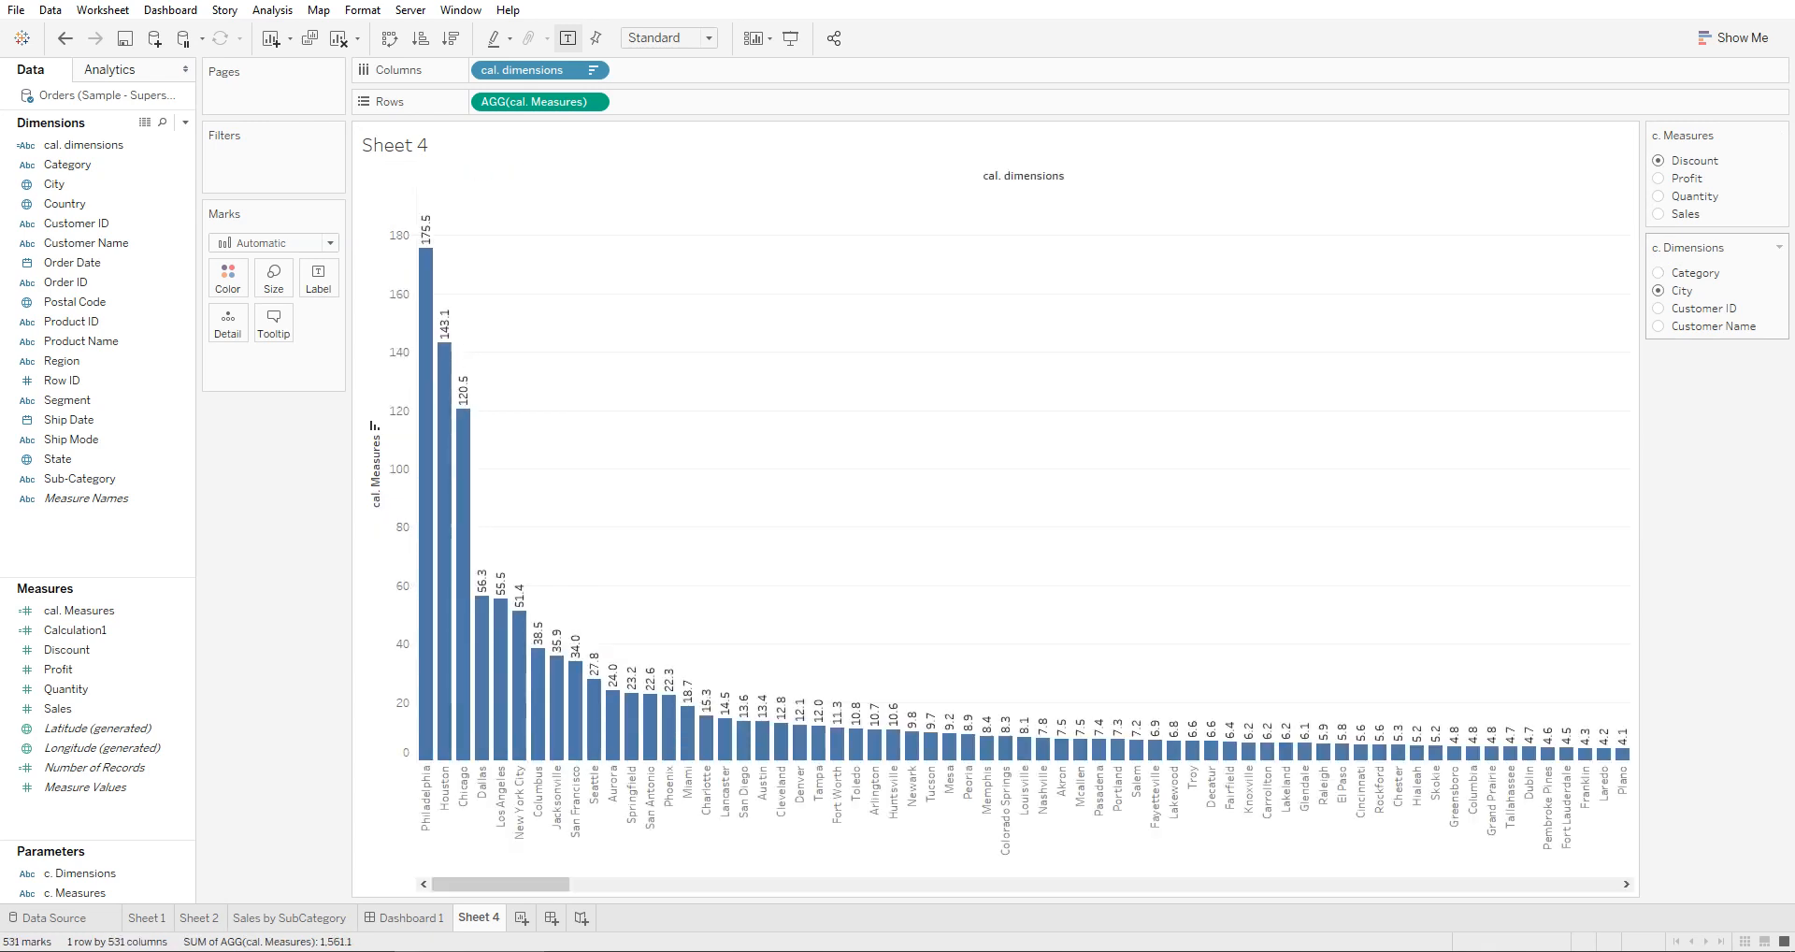
click(1658, 214)
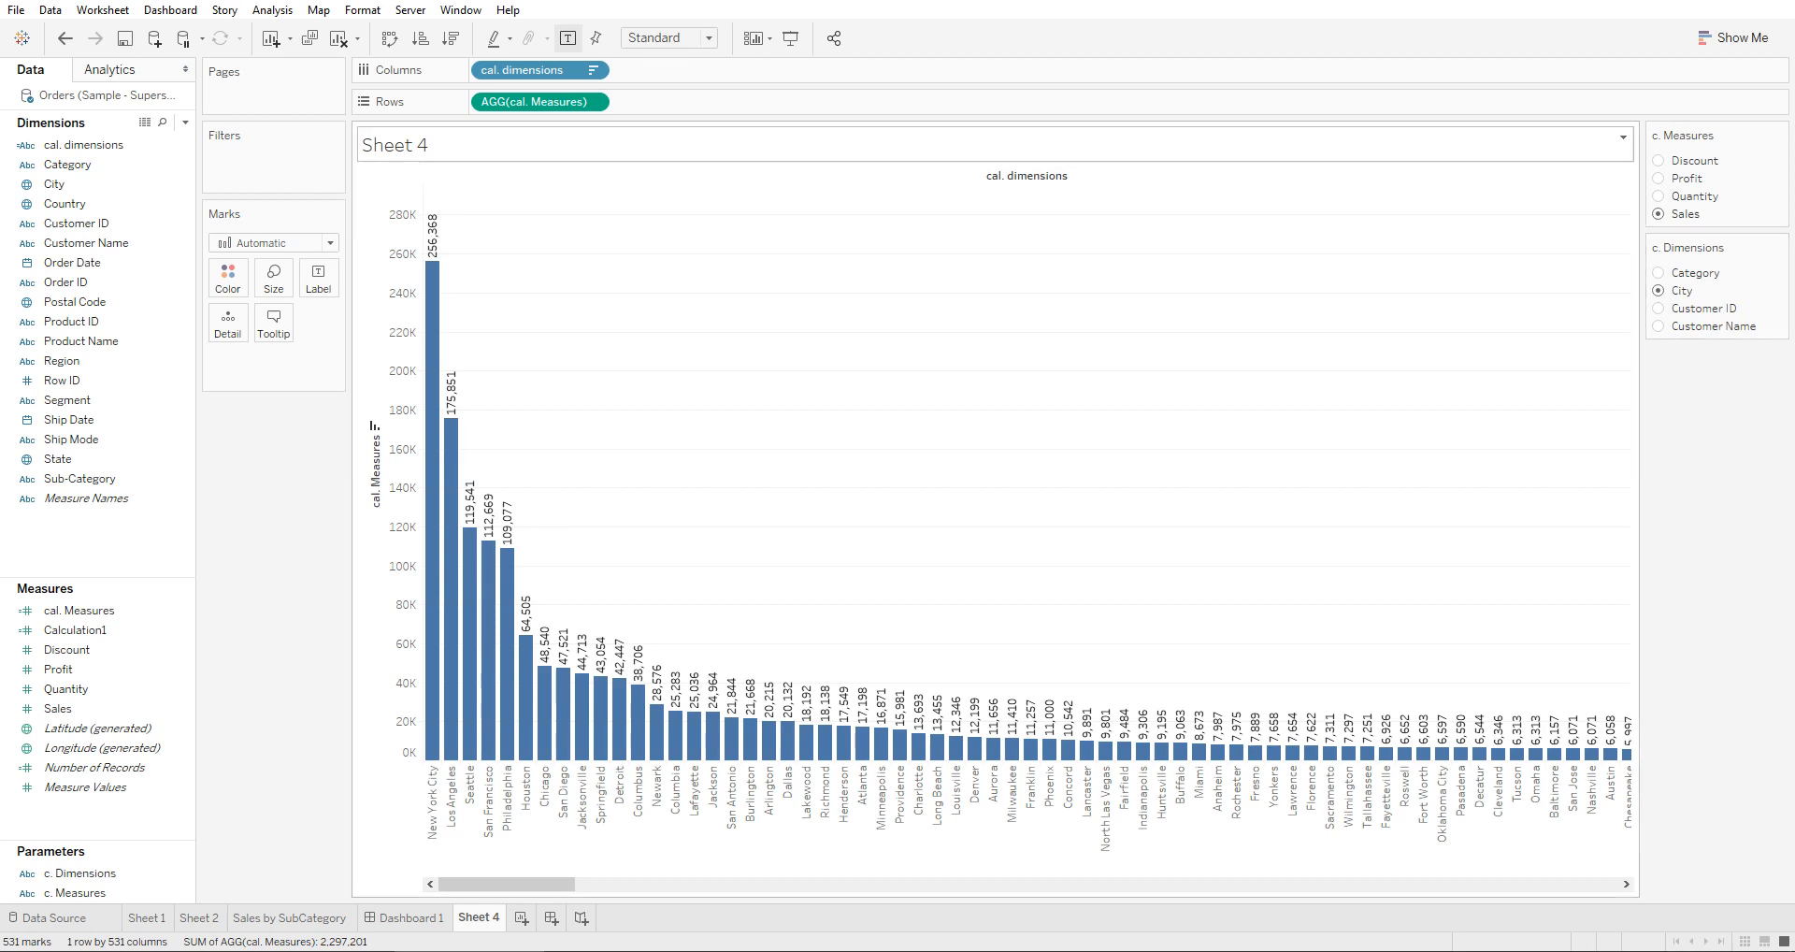
Replace the sheet title with the c. Measures parameter, the word "by" and the c. Dimensions parameter, and apply it
double_click(395, 145)
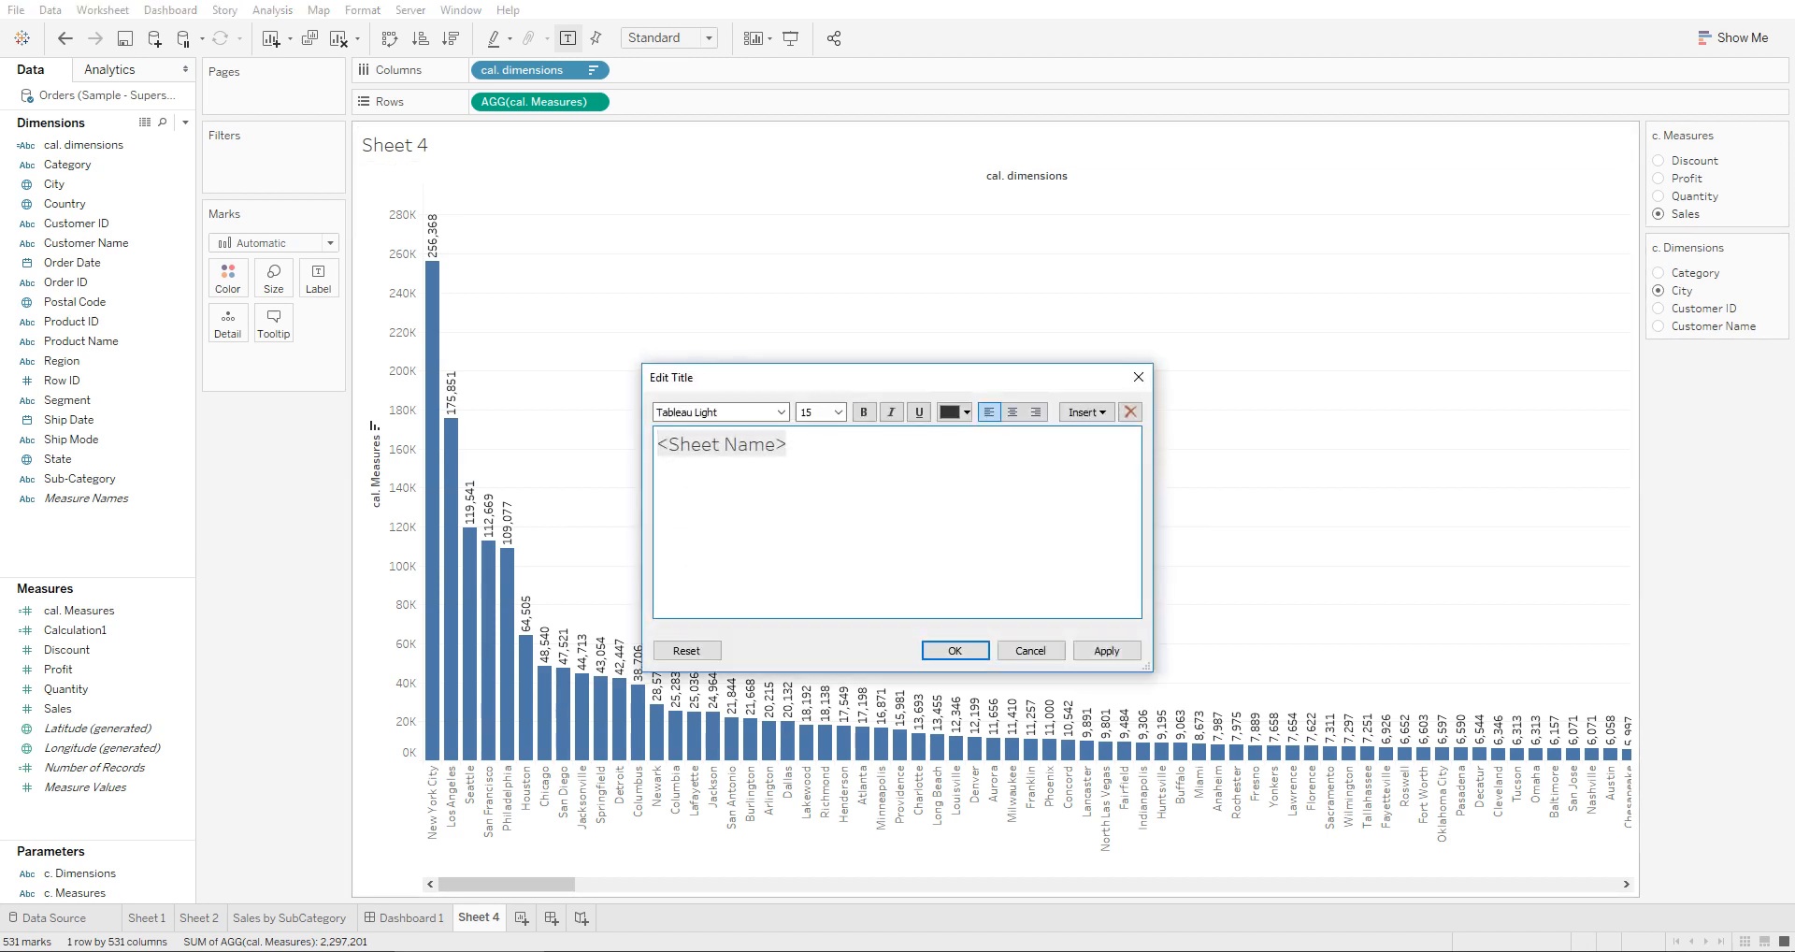
key(ctrl+a)
key(BackSpace)
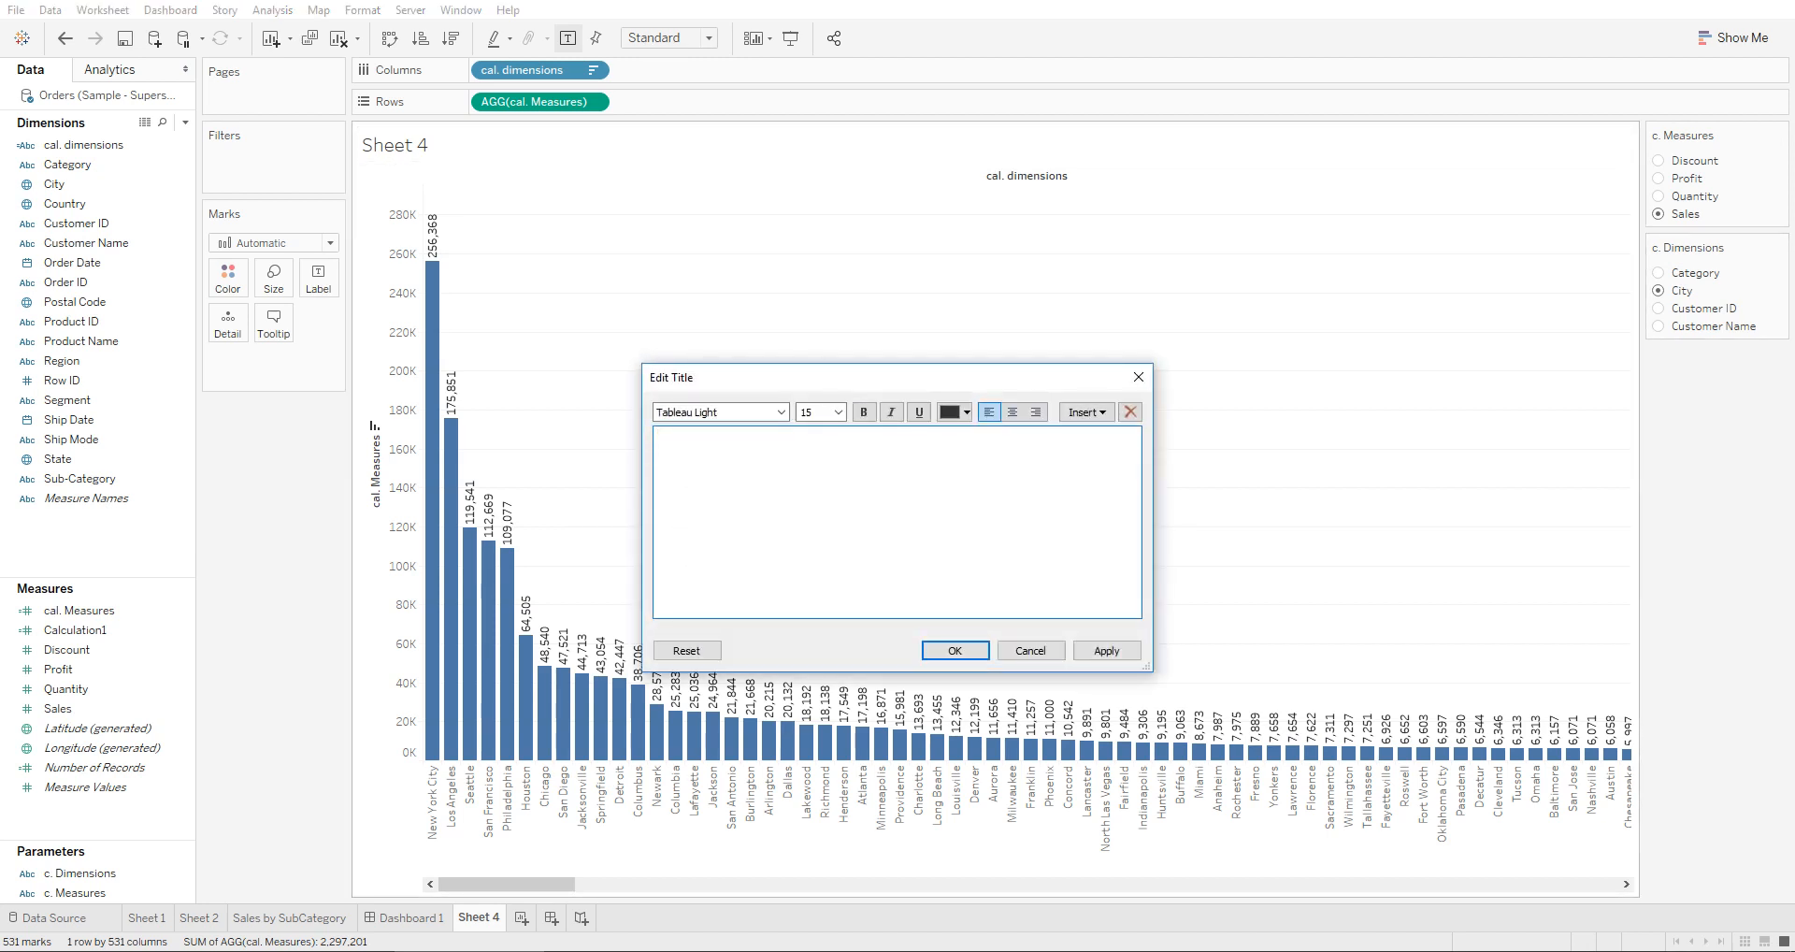
click(1087, 411)
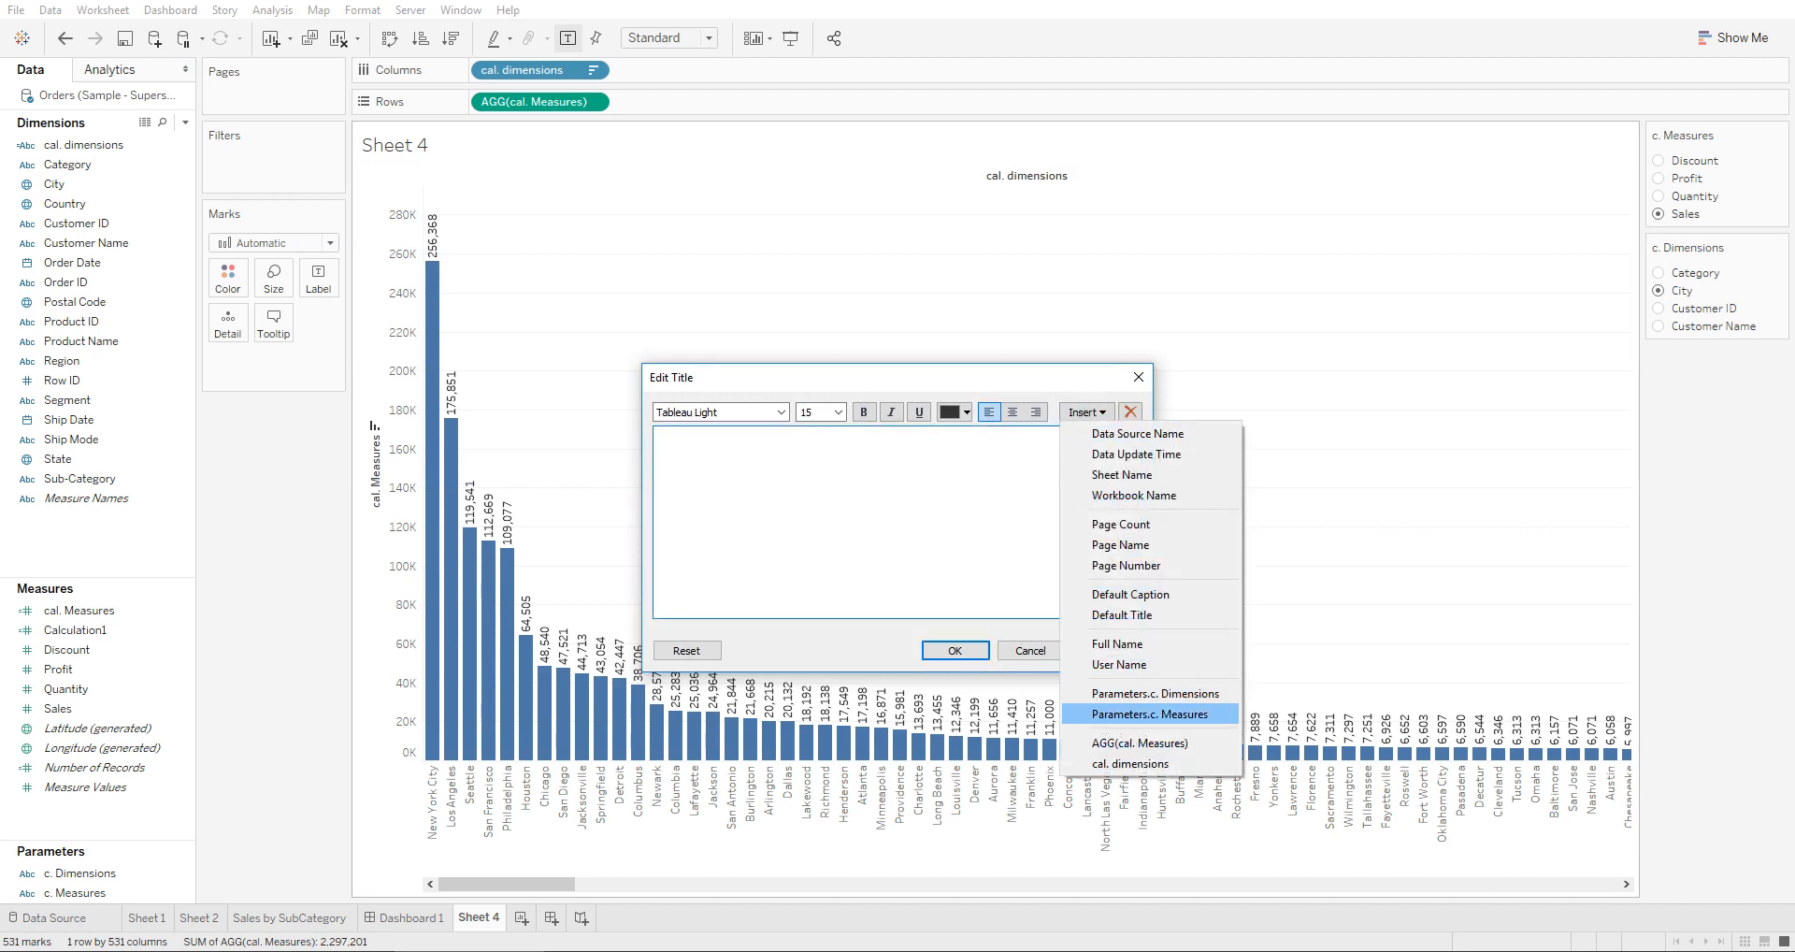
click(1150, 713)
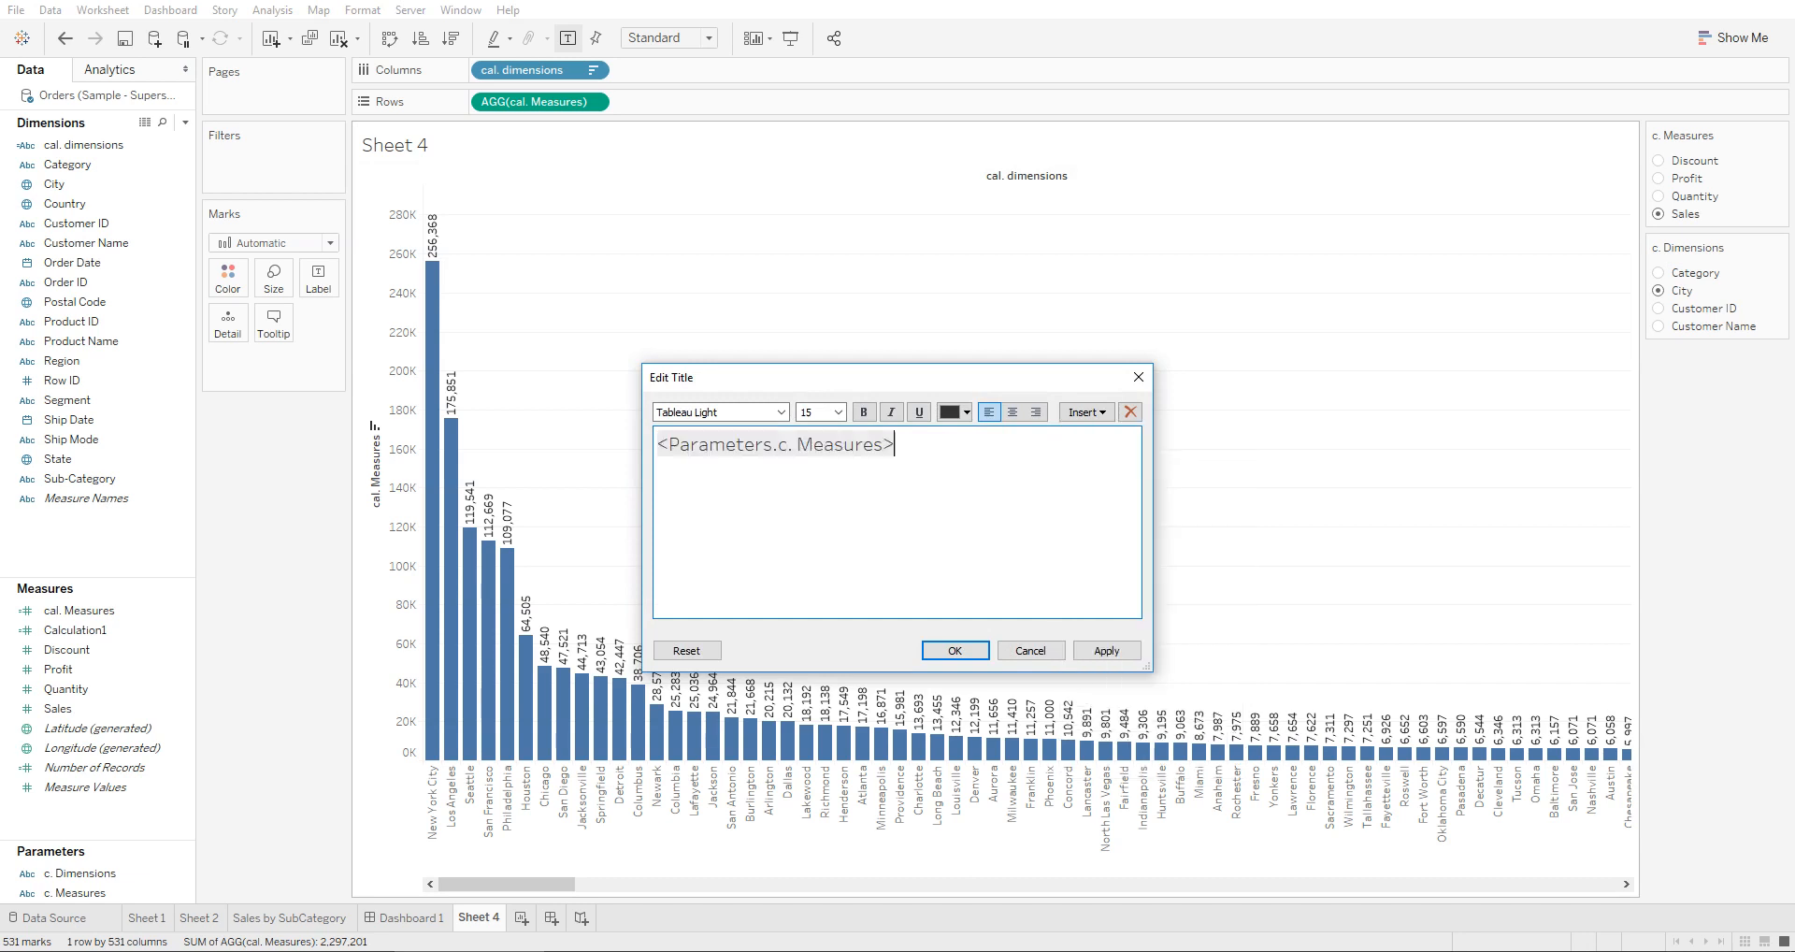
text(by)
click(1086, 412)
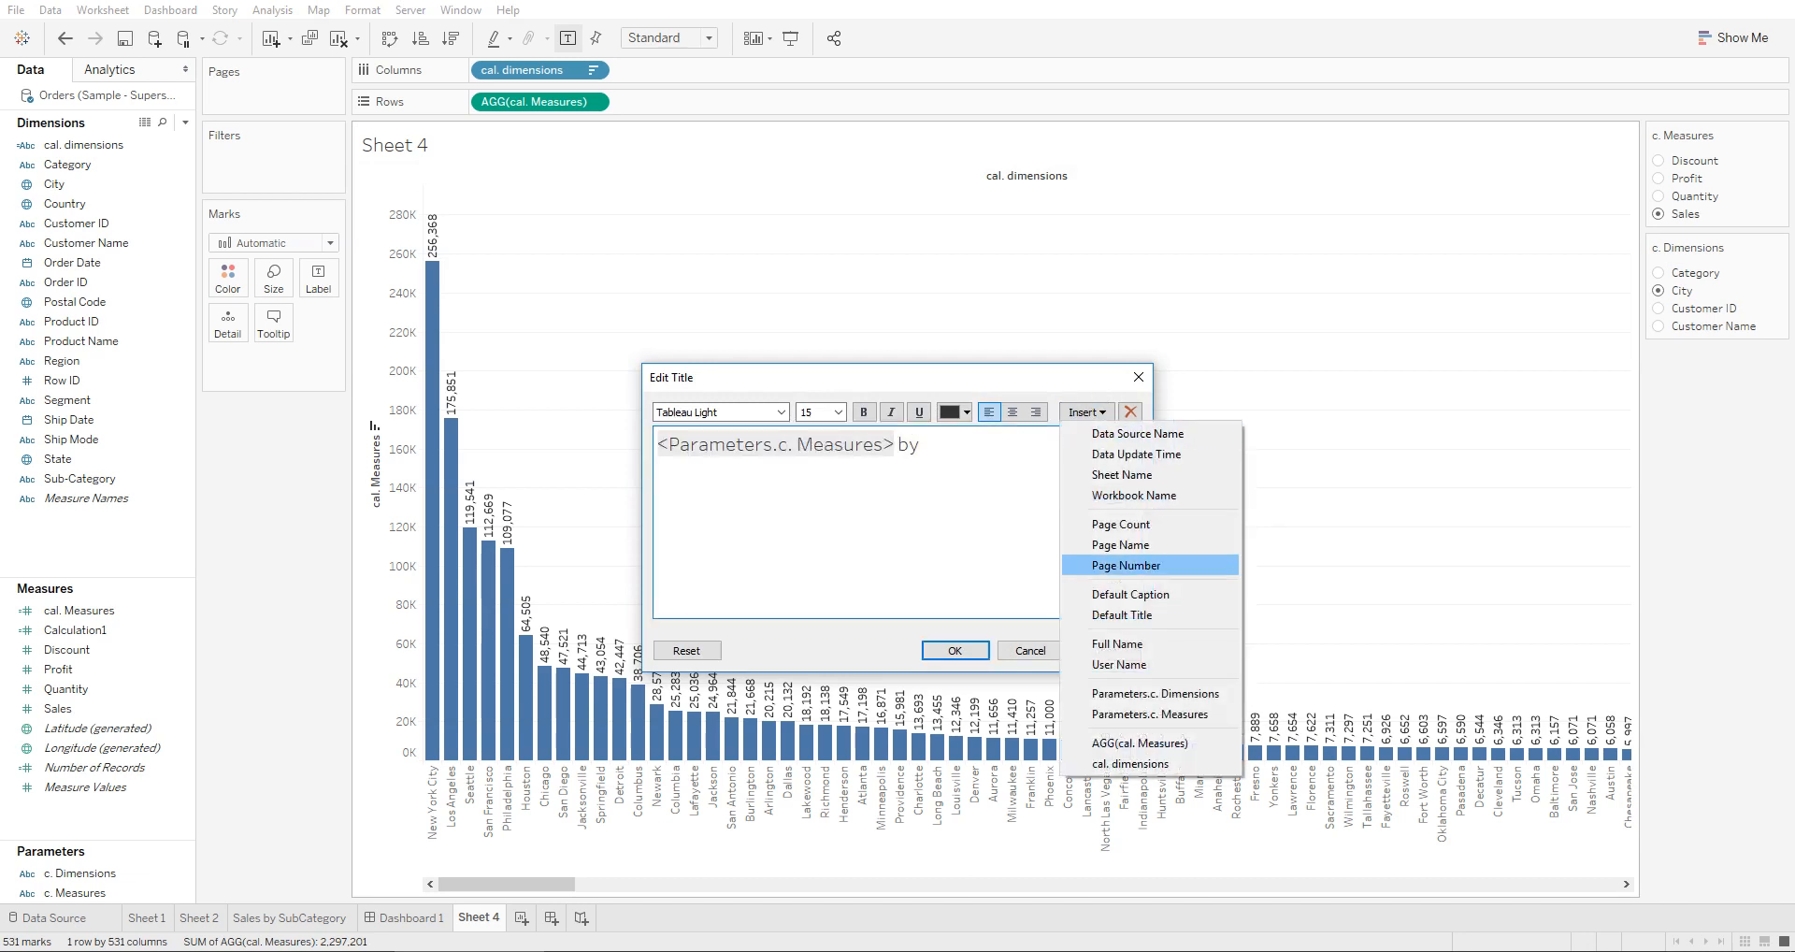
click(1149, 693)
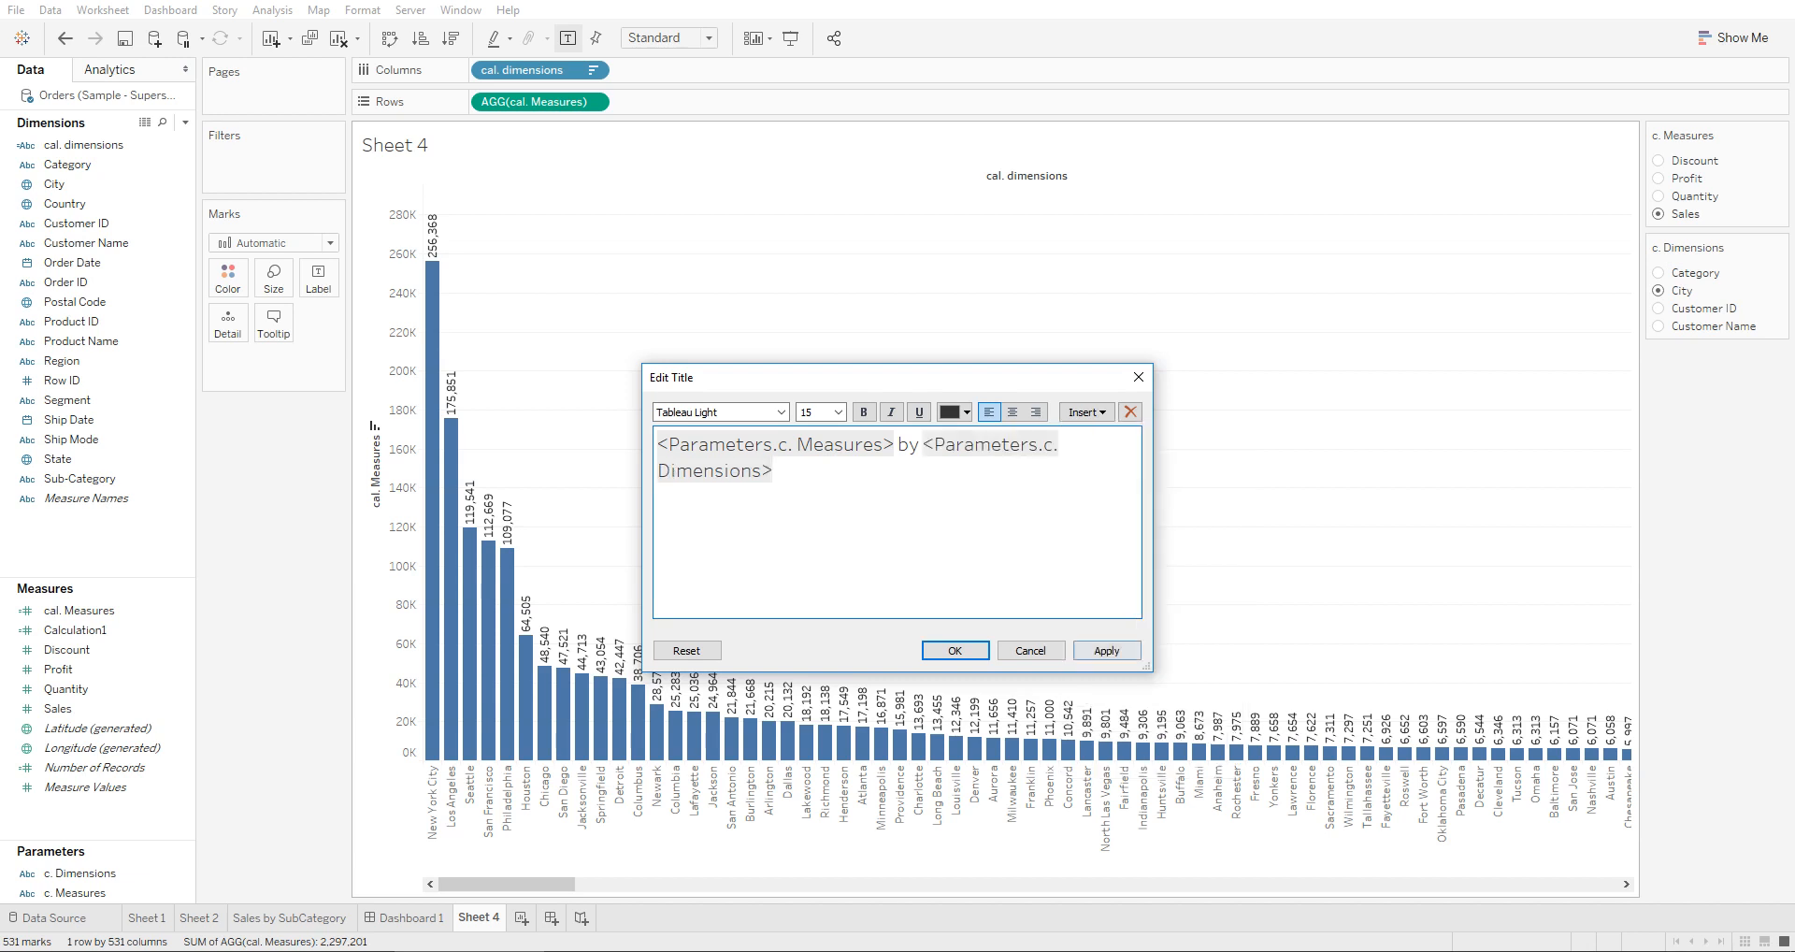
click(1106, 650)
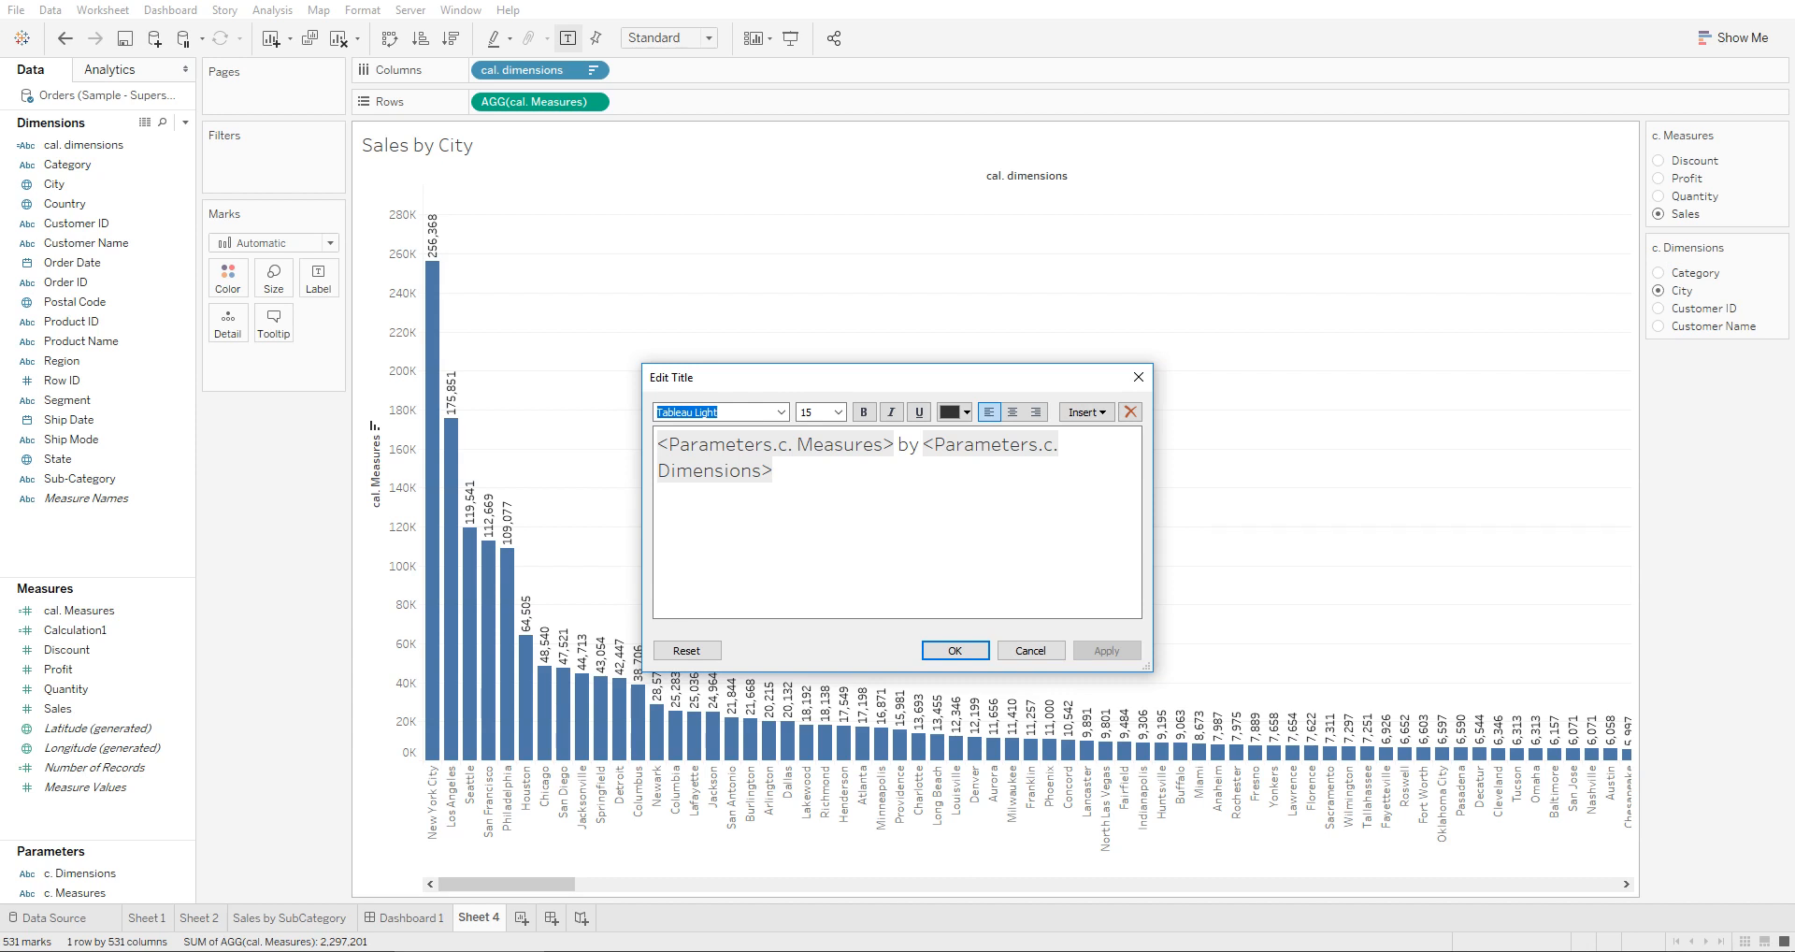
Make the c. Measures and c. Dimensions parameter fields in the title bold
click(776, 472)
drag(895, 445, 657, 445)
key(ctrl+b)
drag(774, 471, 657, 445)
key(ctrl+b)
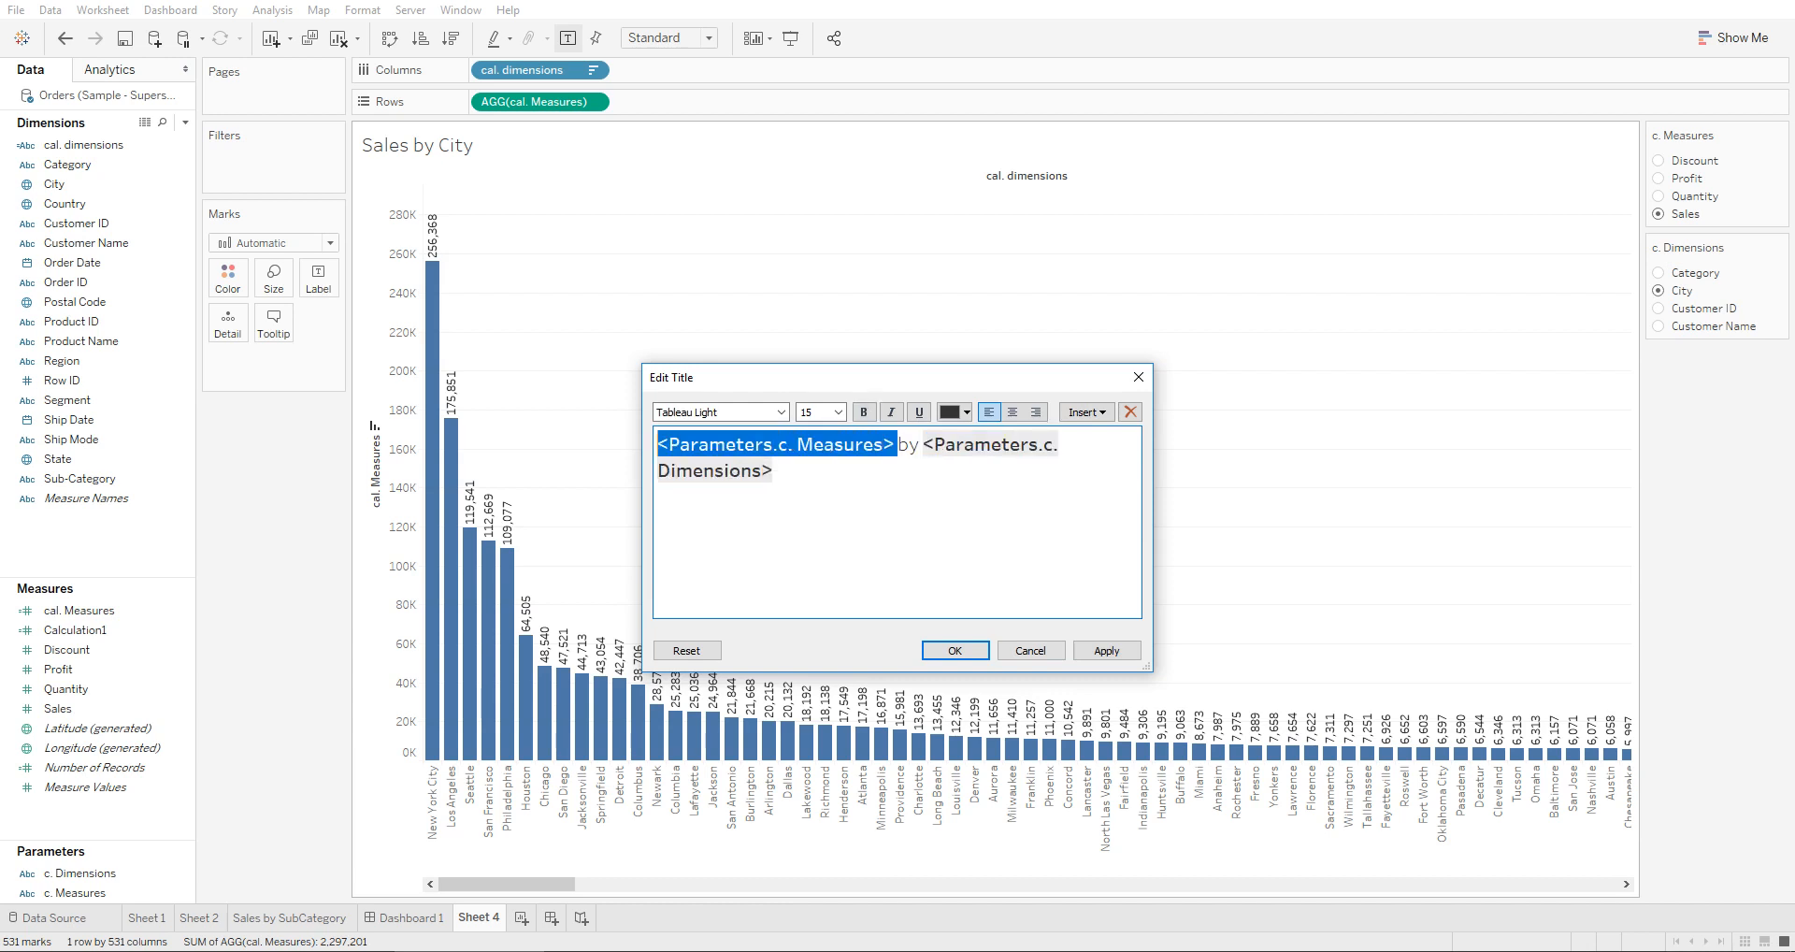
Set the font size of both parameter fields in the title to 16
click(838, 411)
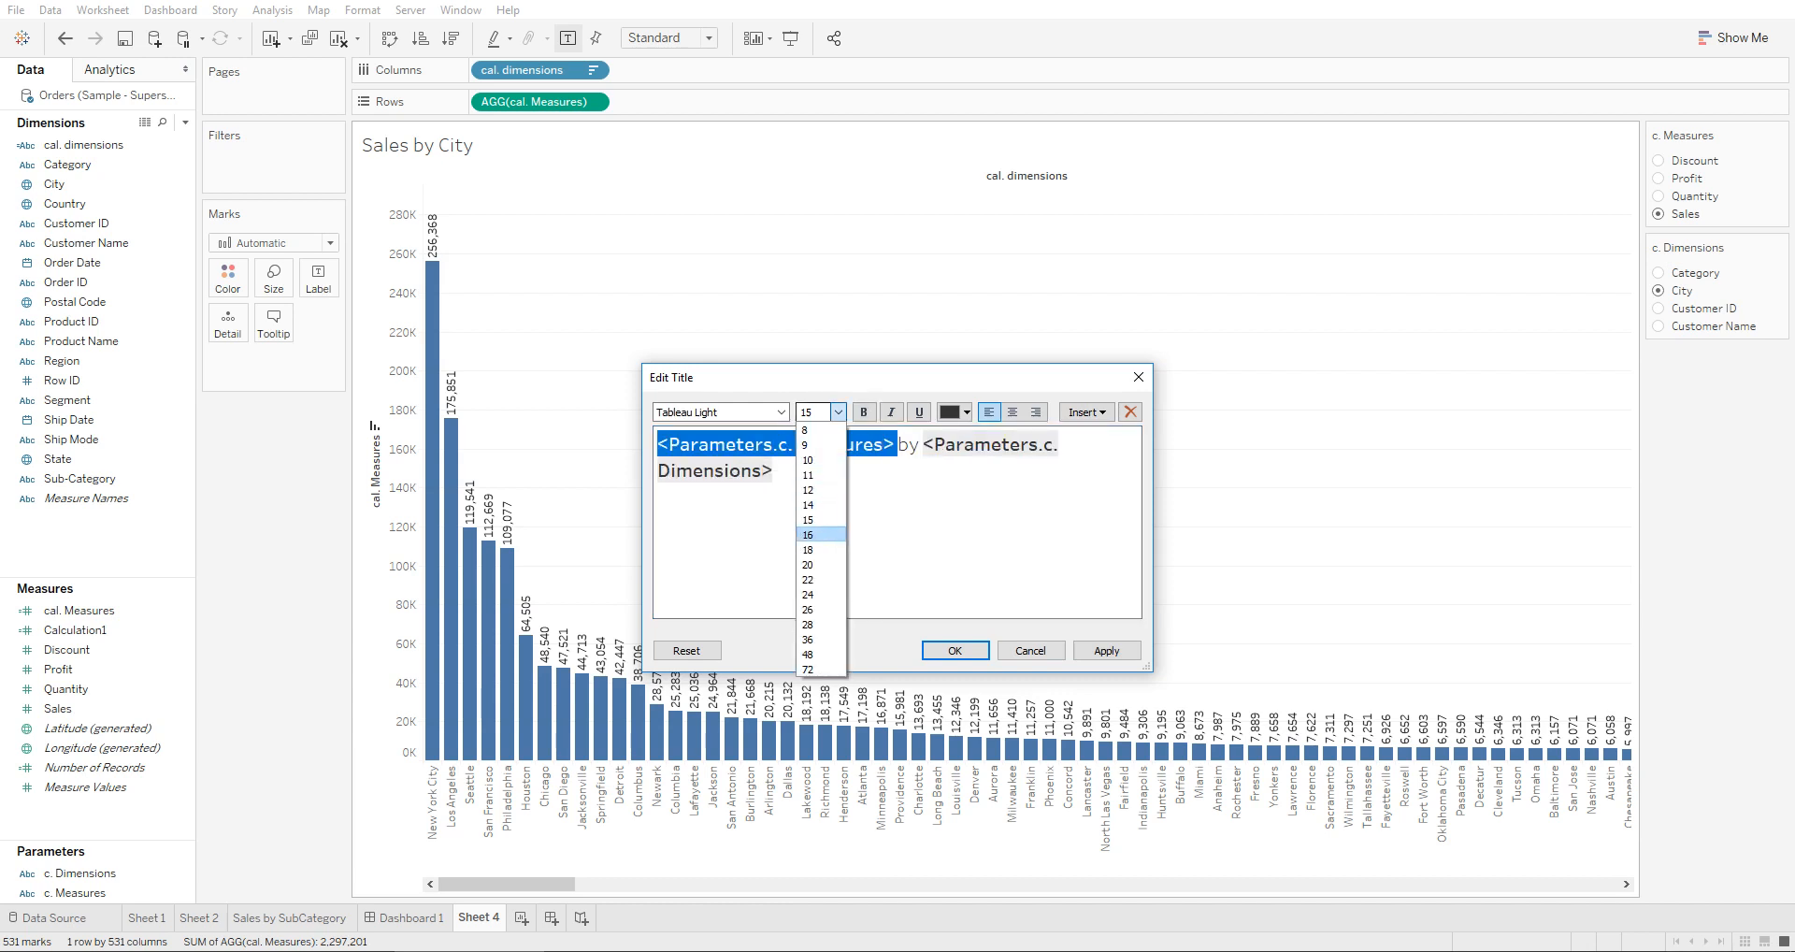
click(820, 533)
drag(774, 473, 937, 446)
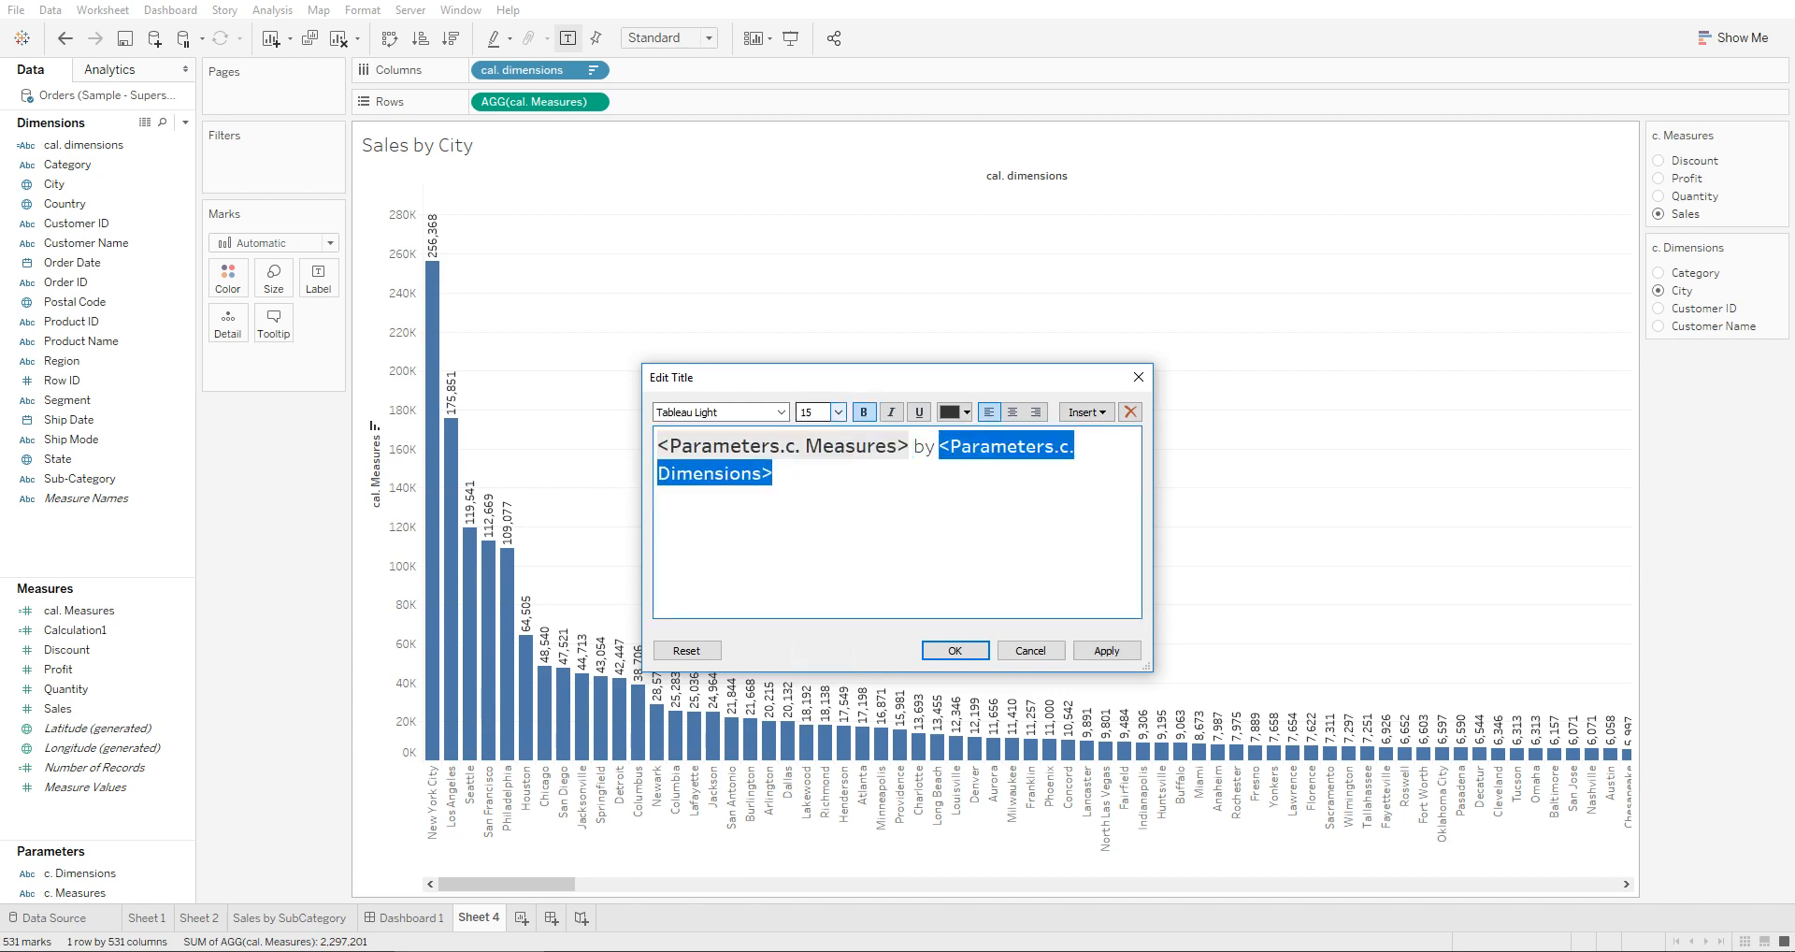
click(838, 412)
click(821, 534)
Format the whole title as centred, bold, black text in Tableau Semibold and apply the formatting
key(ctrl+a)
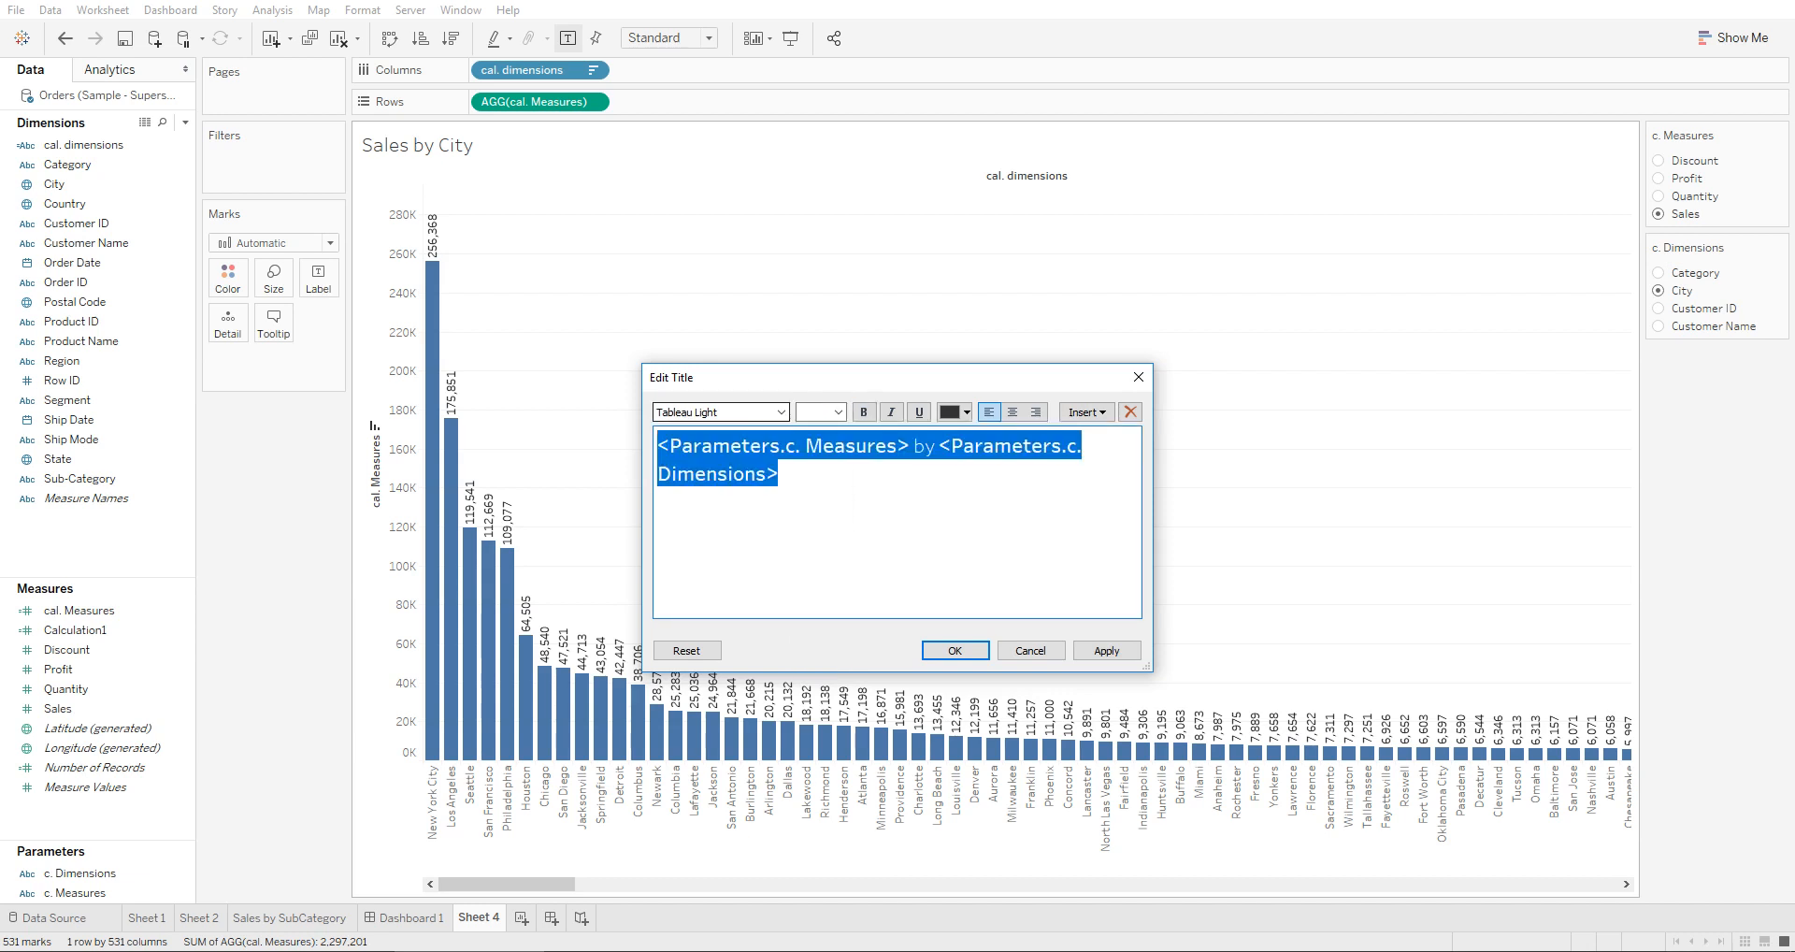
click(780, 411)
click(710, 472)
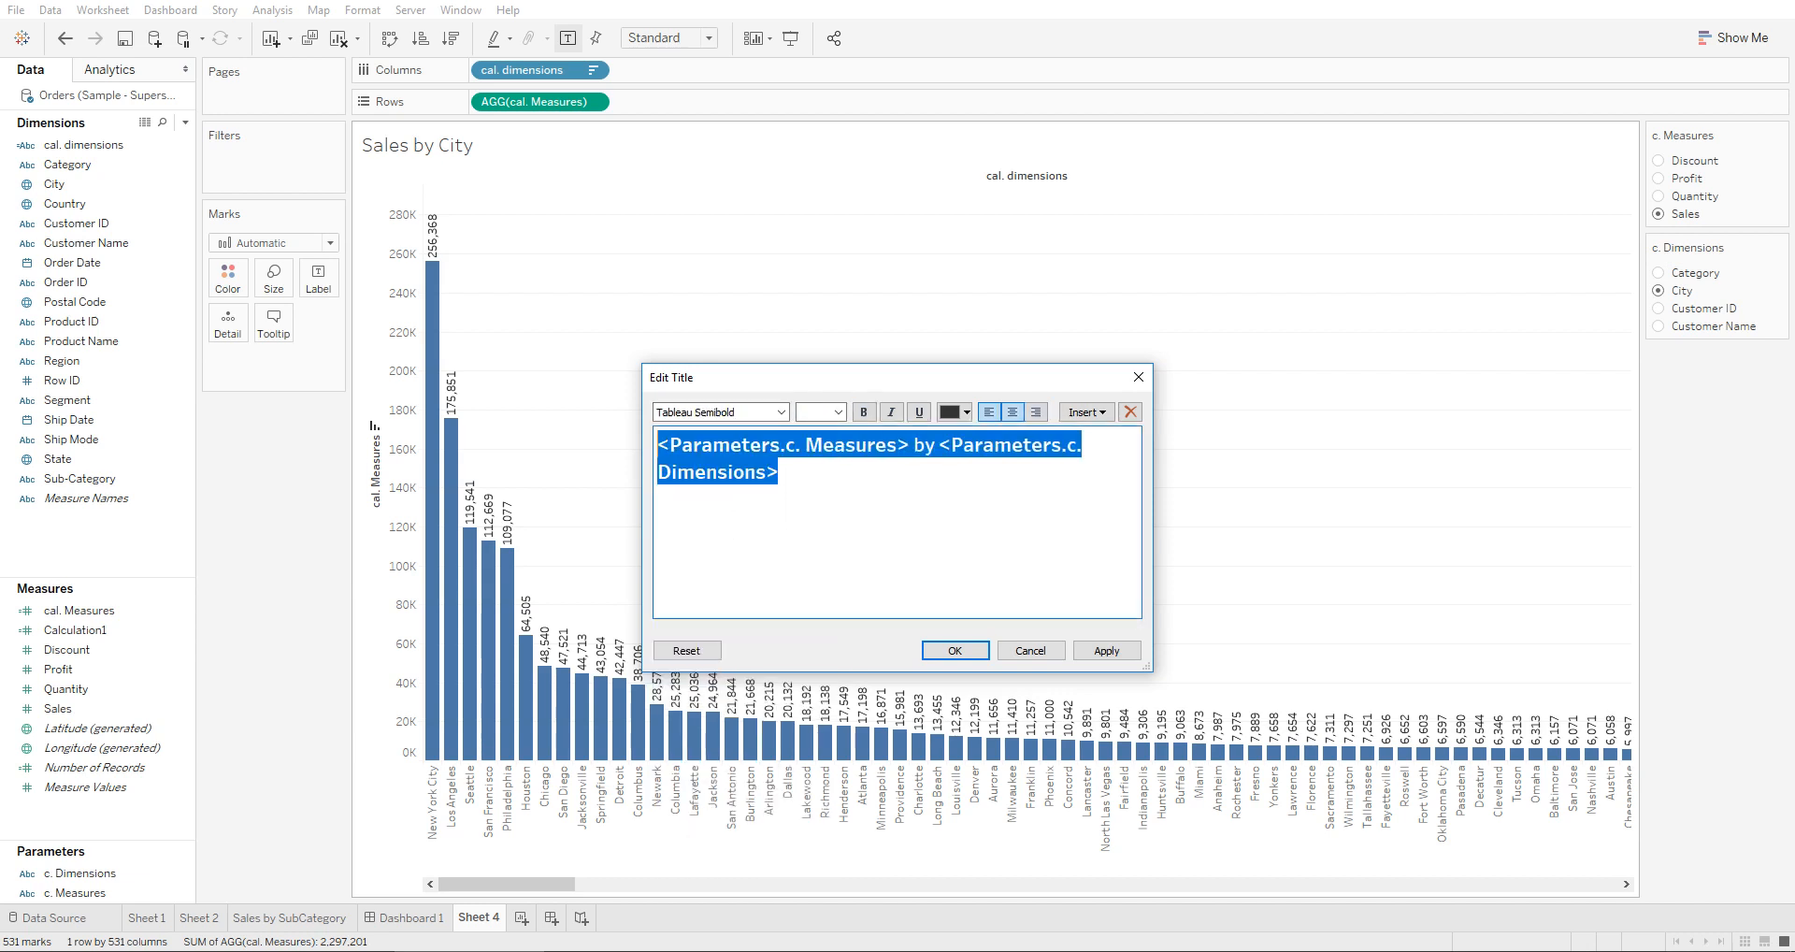
click(1012, 411)
click(954, 412)
click(951, 432)
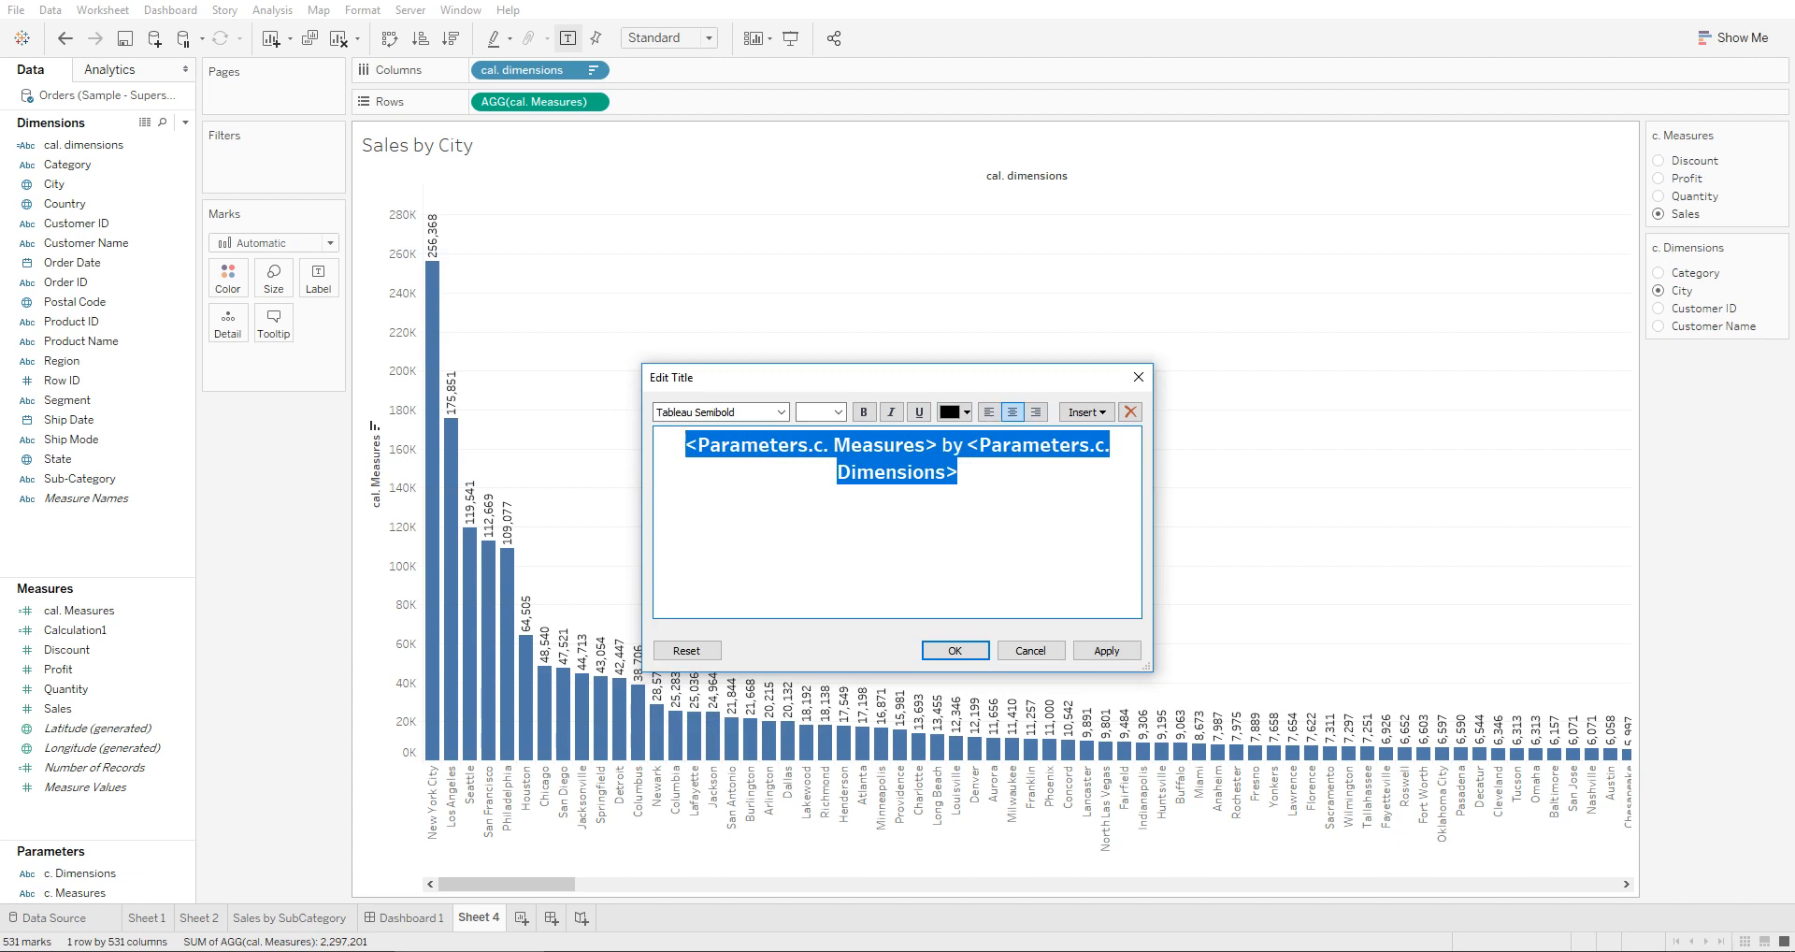
click(864, 411)
click(1106, 650)
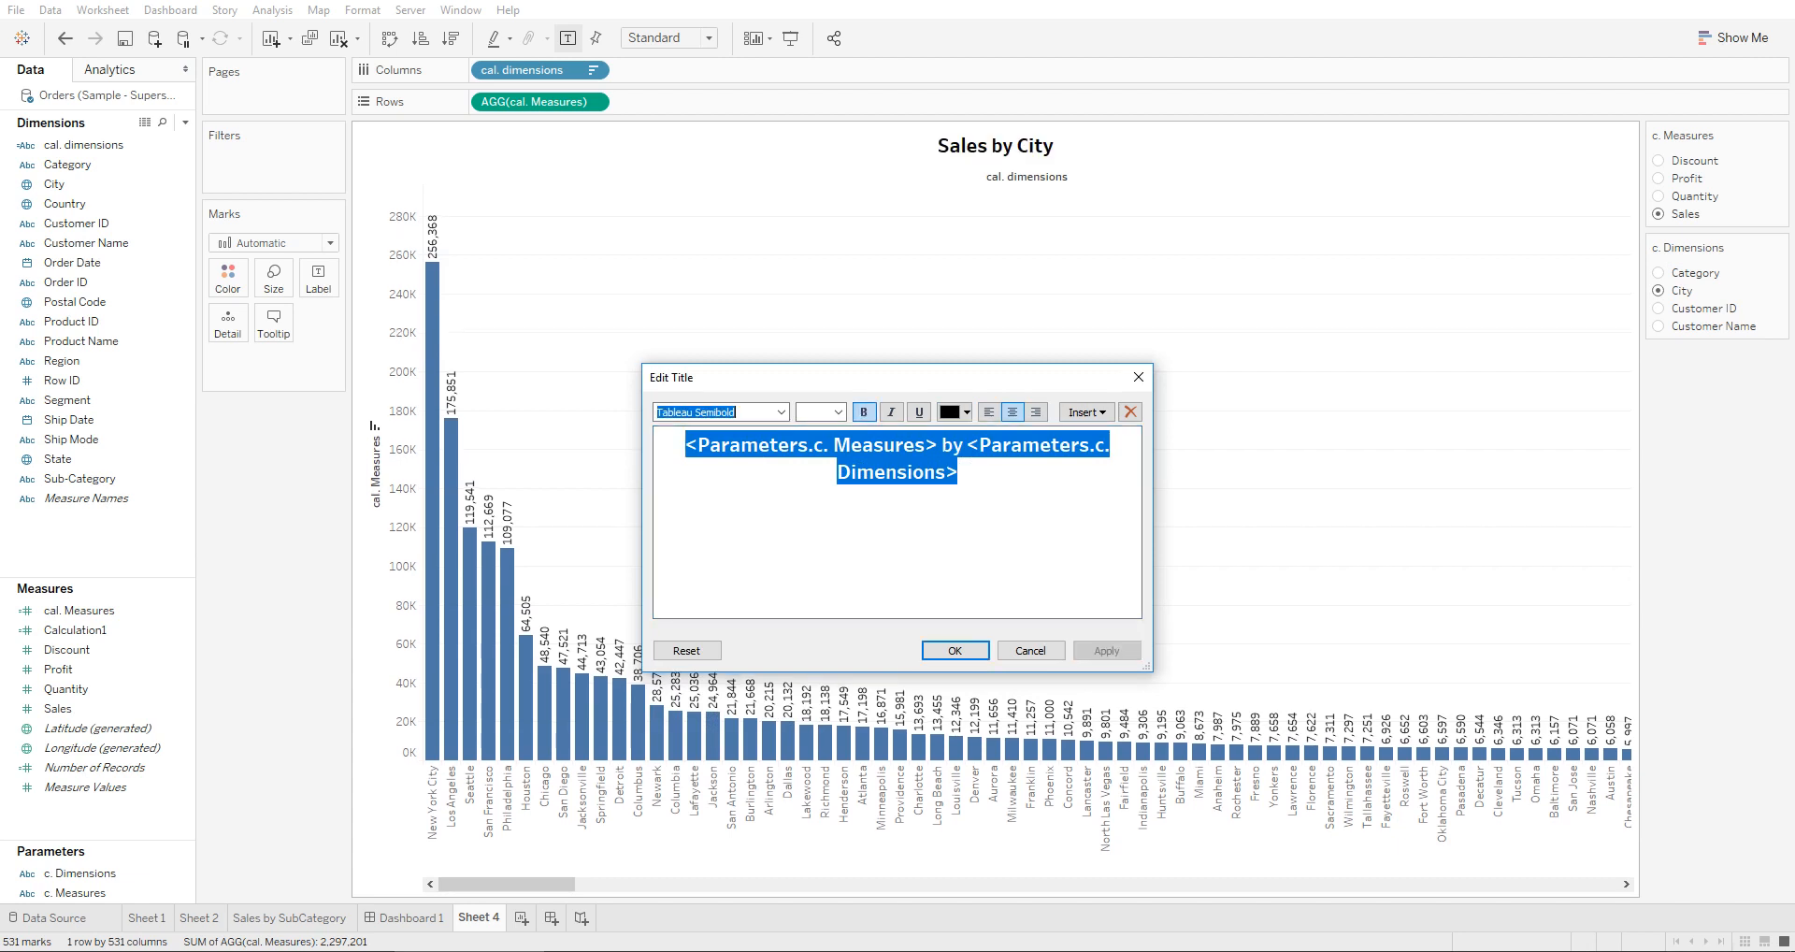
Colour both parameter fields in the title orange, leaving "by" black, and apply the change
click(959, 475)
double_click(822, 446)
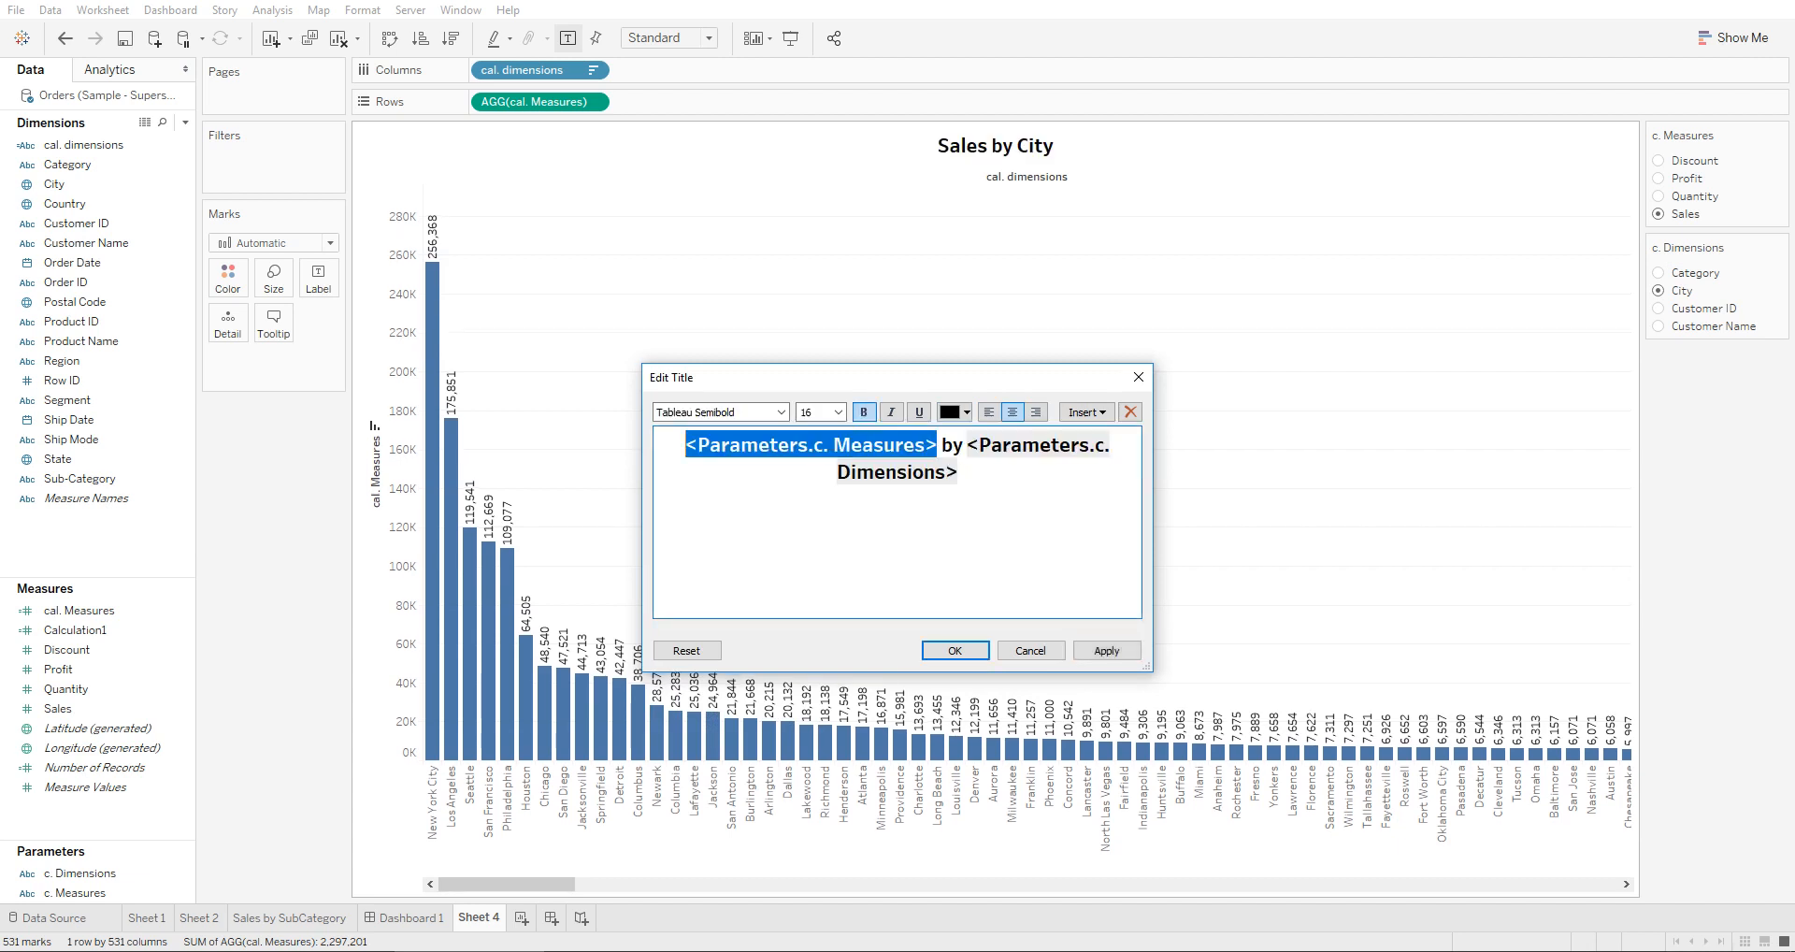
click(954, 411)
click(986, 433)
mouse_move(959, 474)
mouse_down()
mouse_move(823, 446)
mouse_move(965, 446)
mouse_up()
click(955, 412)
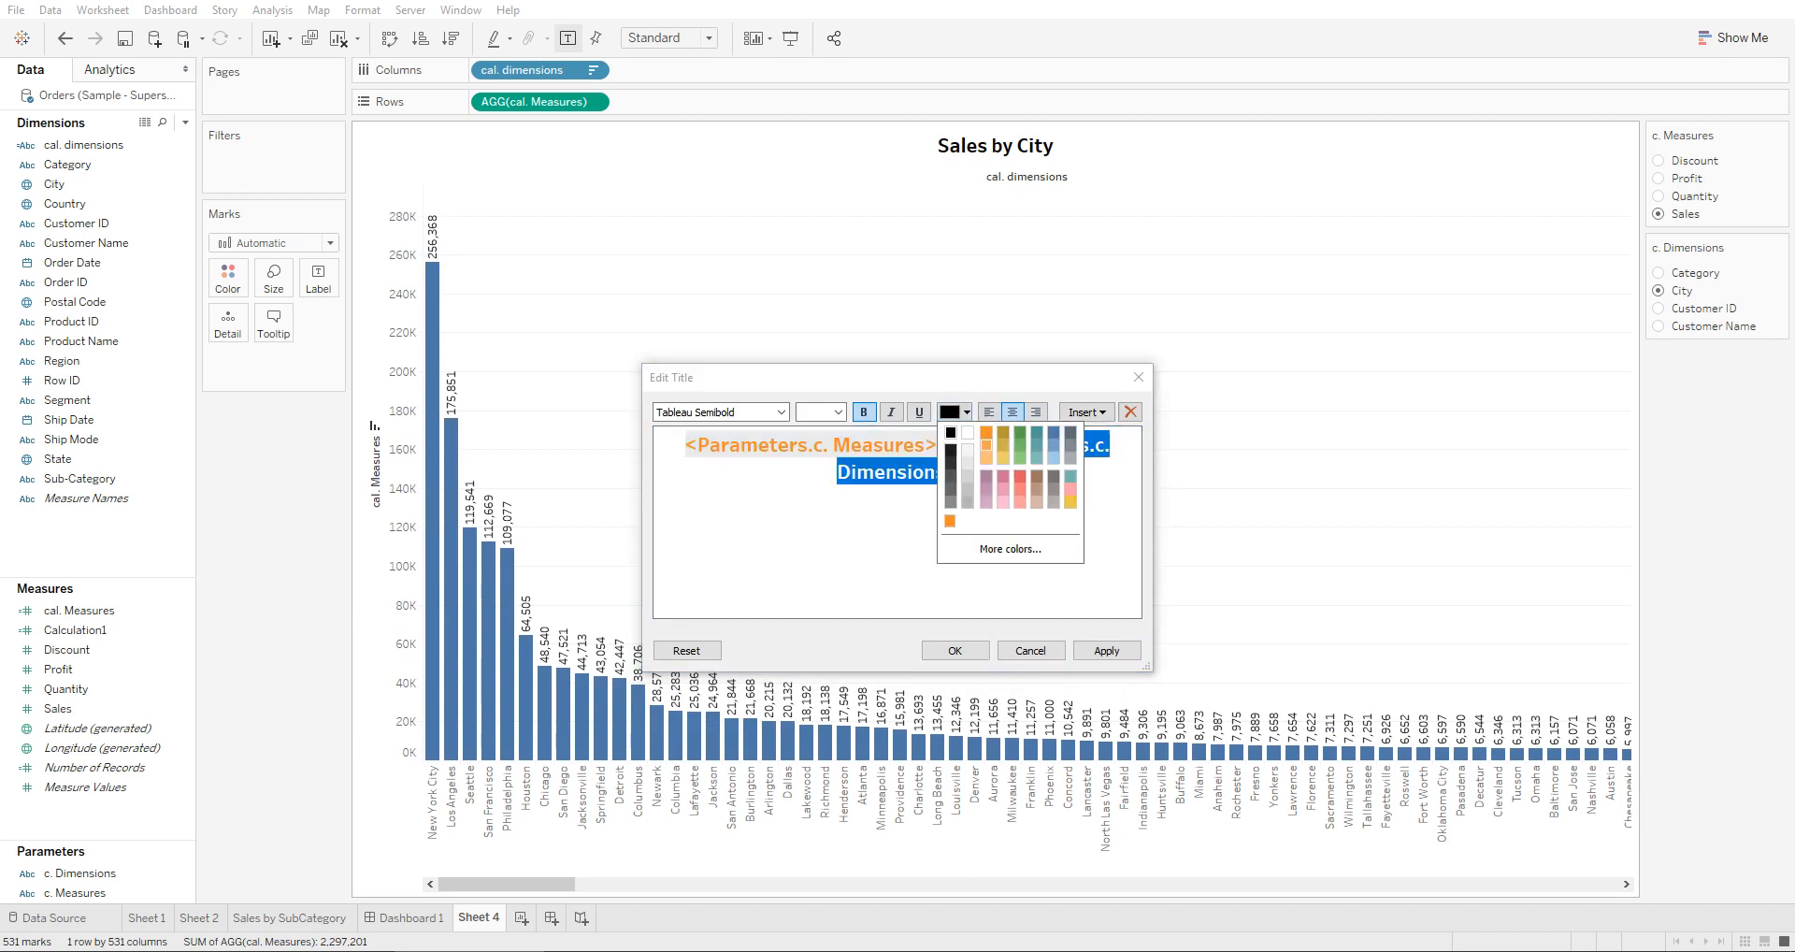
click(986, 433)
click(1106, 649)
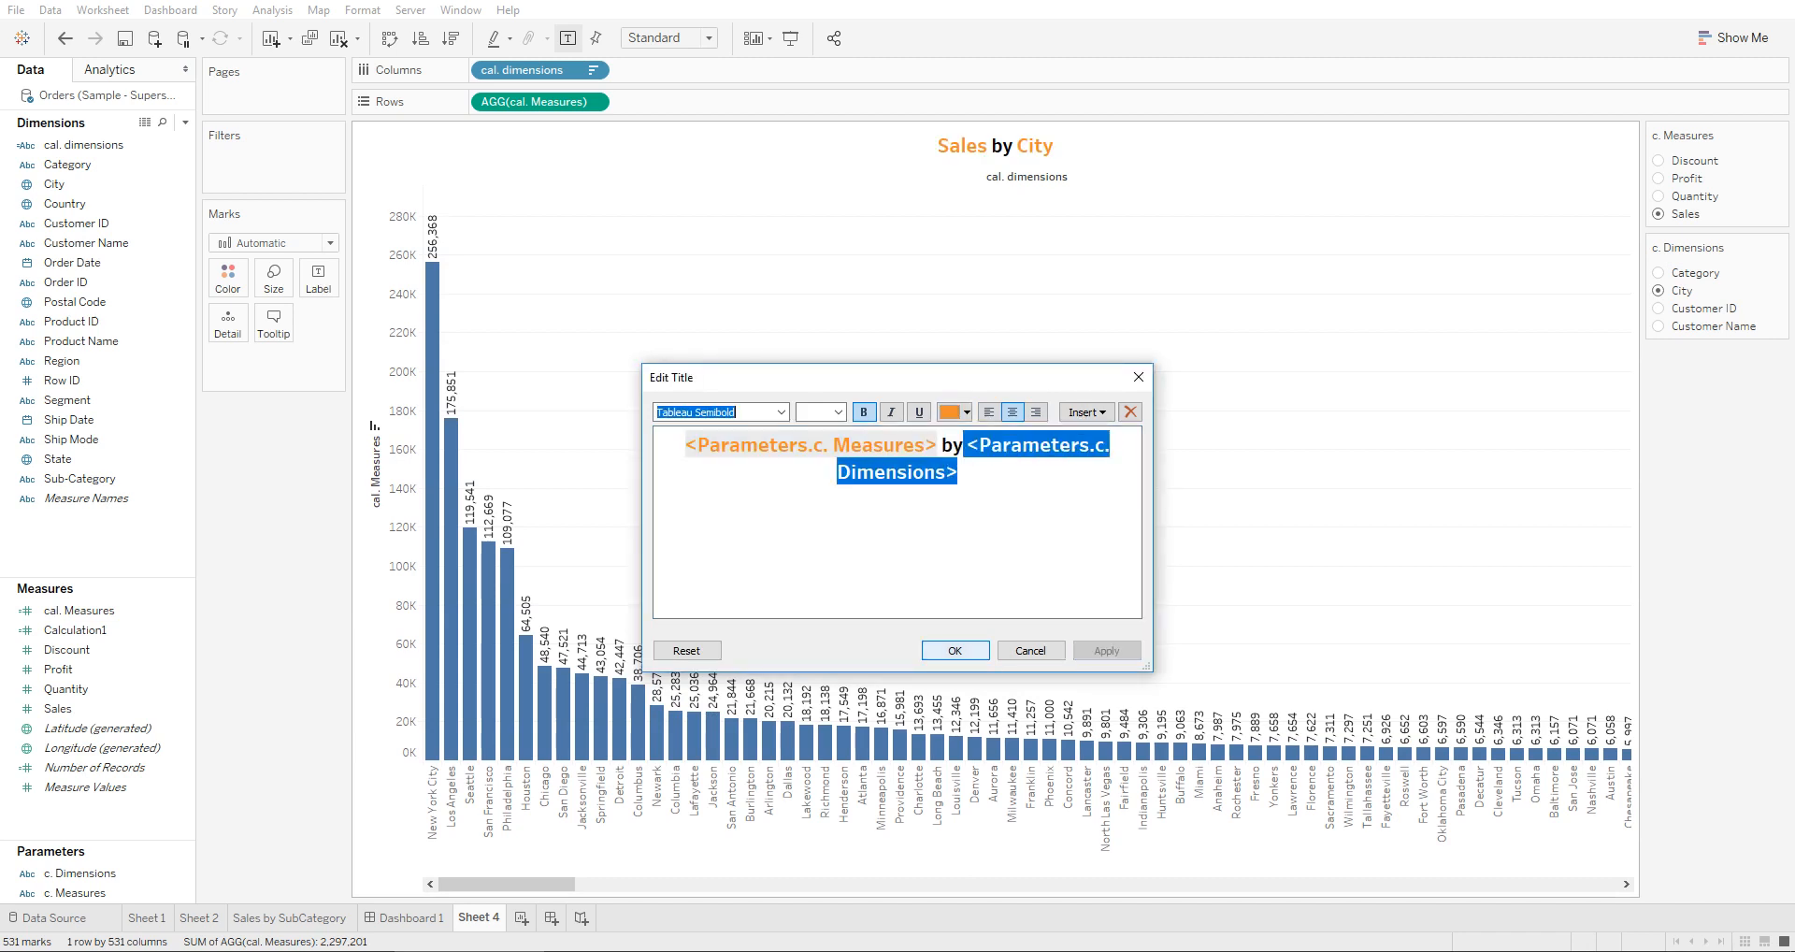
Set the font size of the whole title to 28, apply the change and close the title editor
key(ctrl+a)
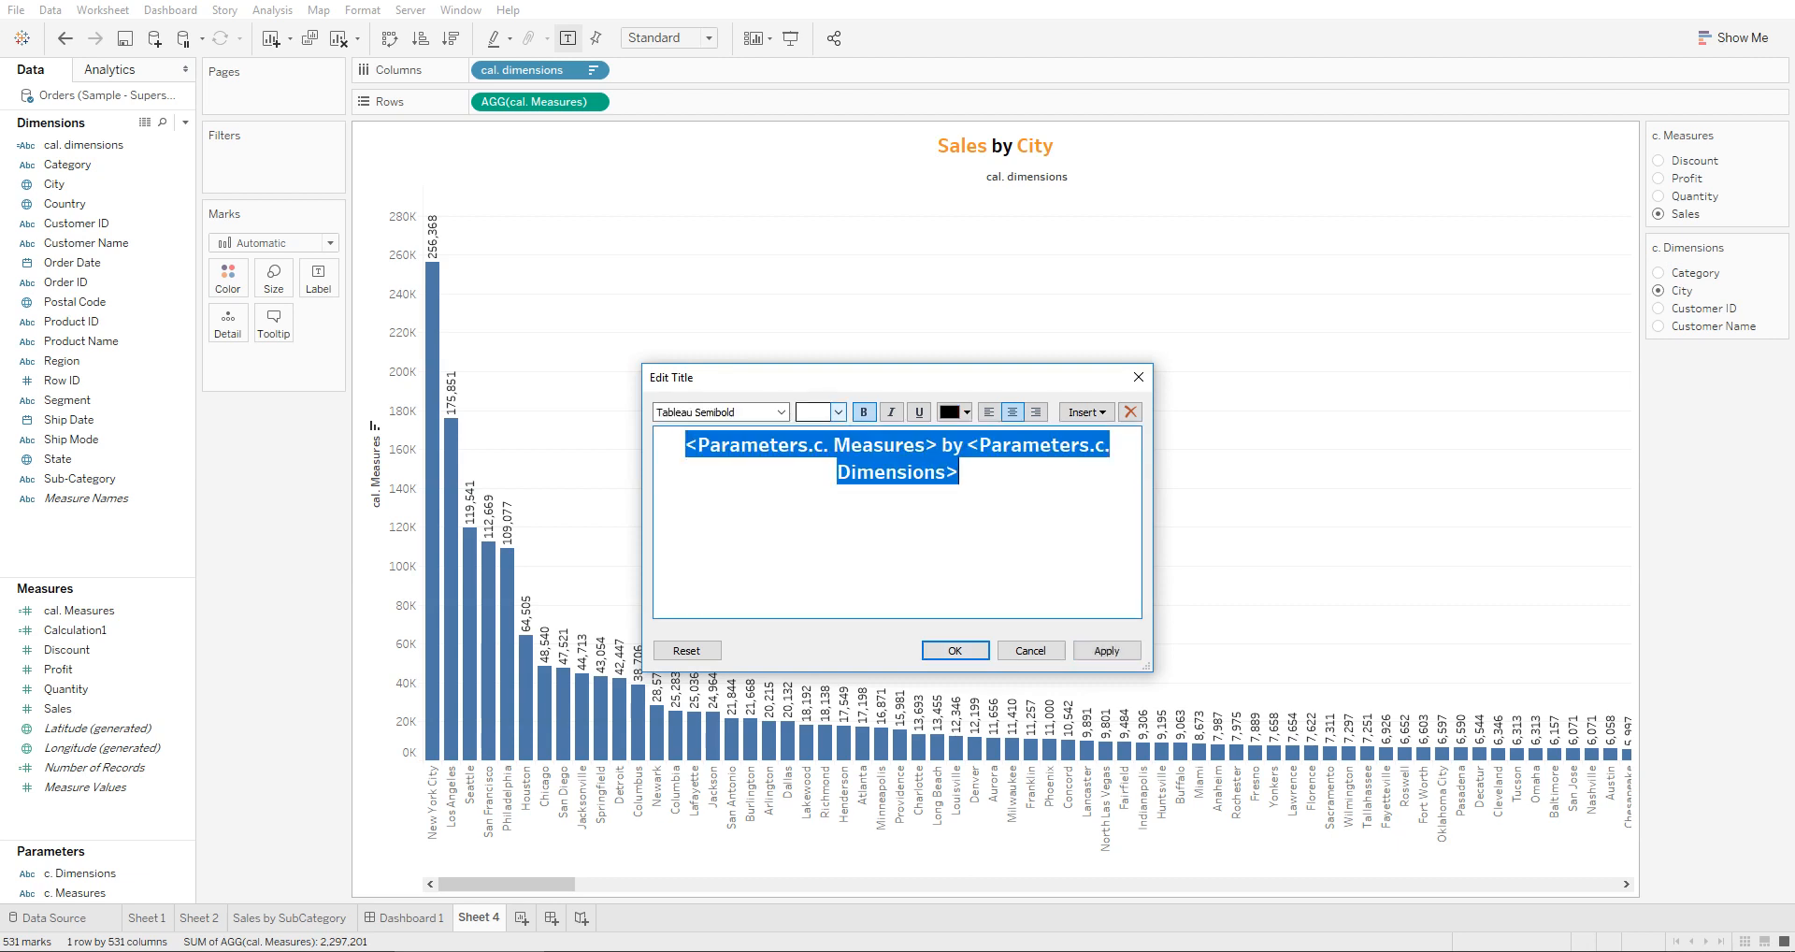
click(838, 411)
click(819, 623)
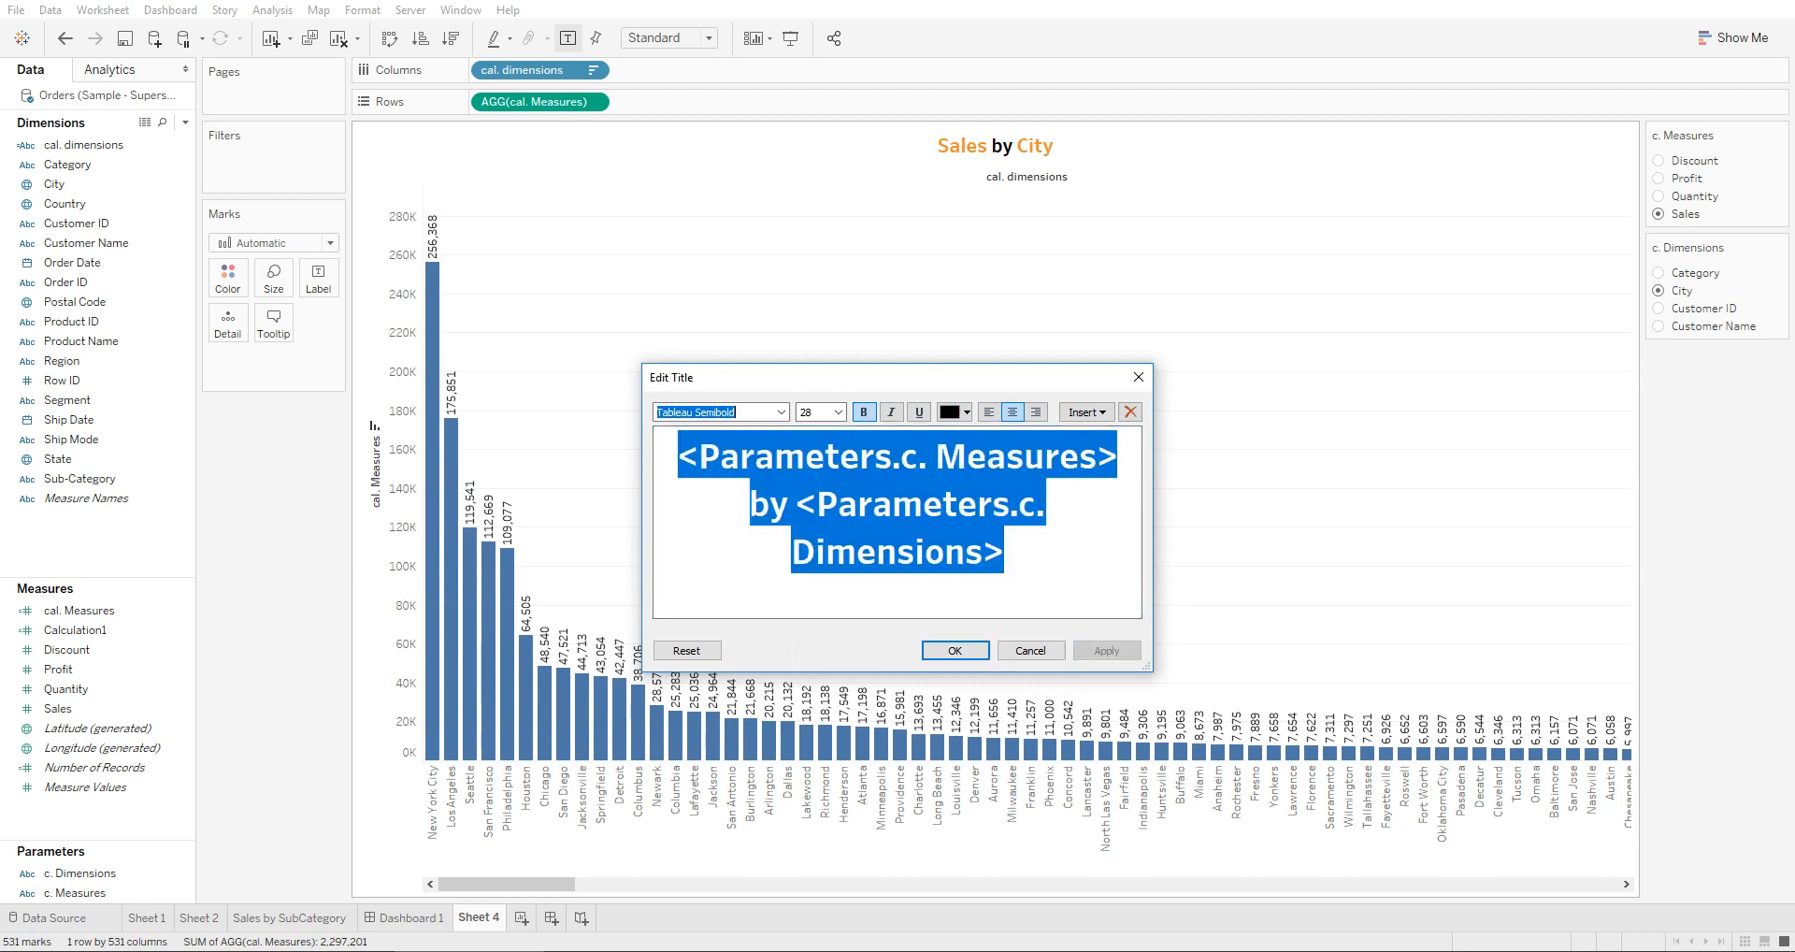
click(1106, 650)
click(955, 650)
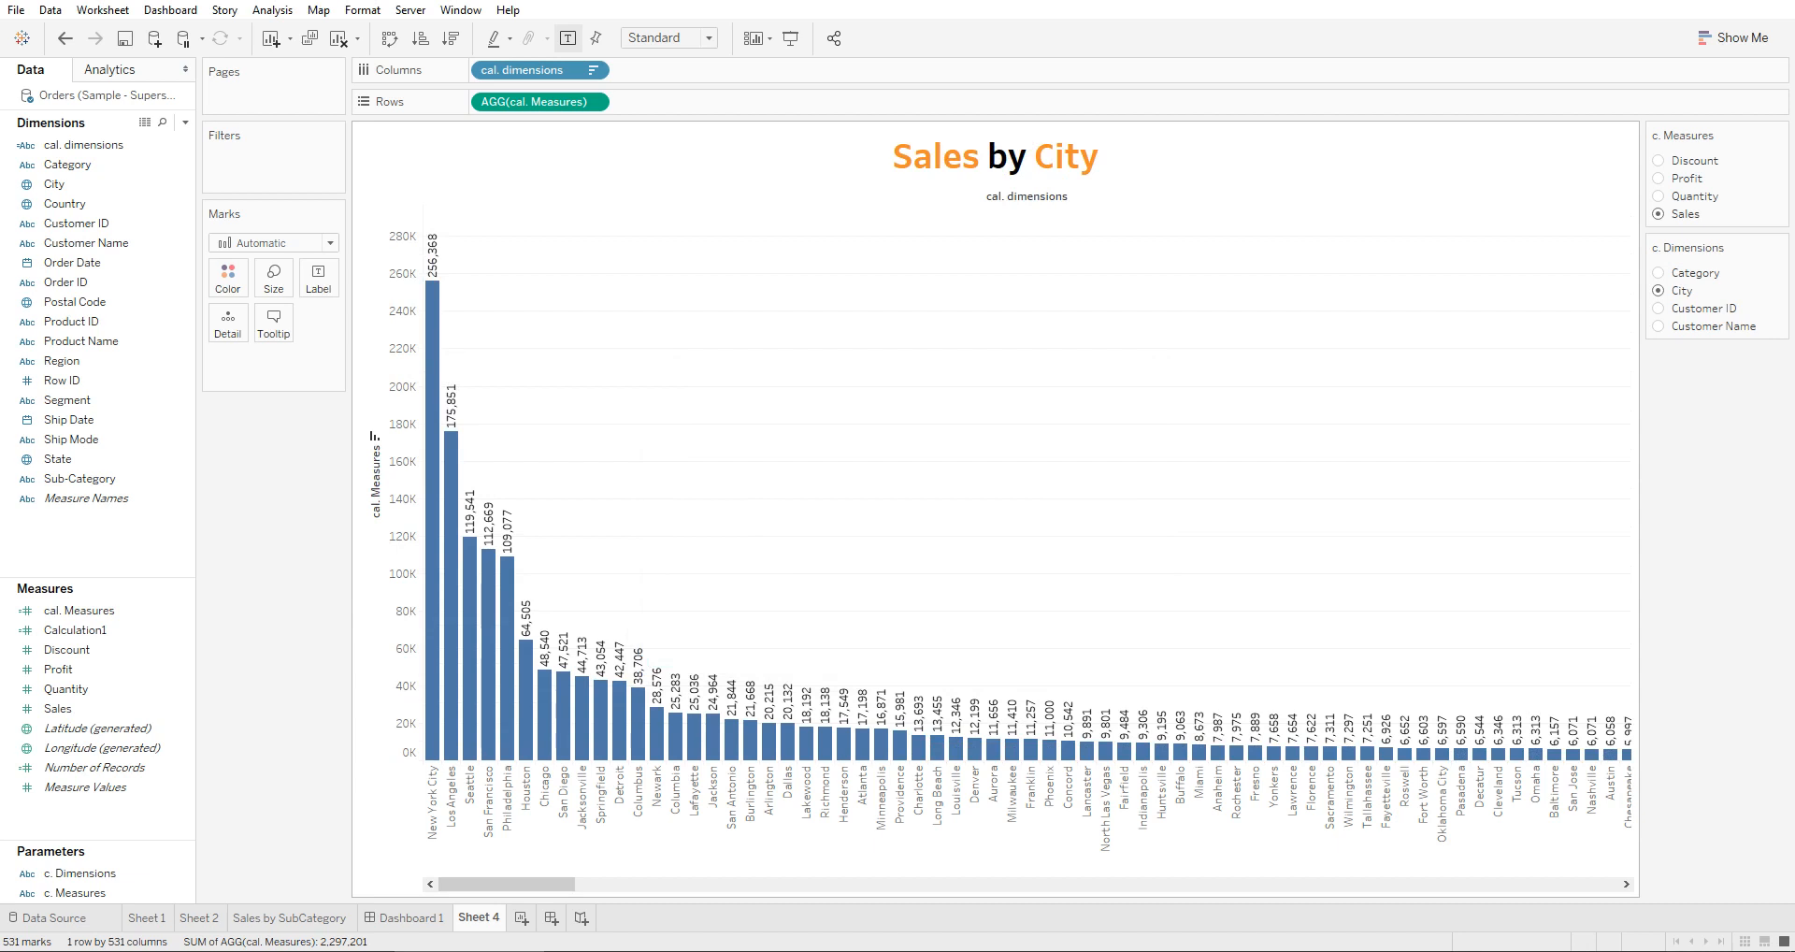
Colour the bars by the cal. Measures aggregate already used on Rows
mouse_move(538, 101)
mouse_down()
mouse_move(238, 290)
mouse_move(228, 277)
mouse_up()
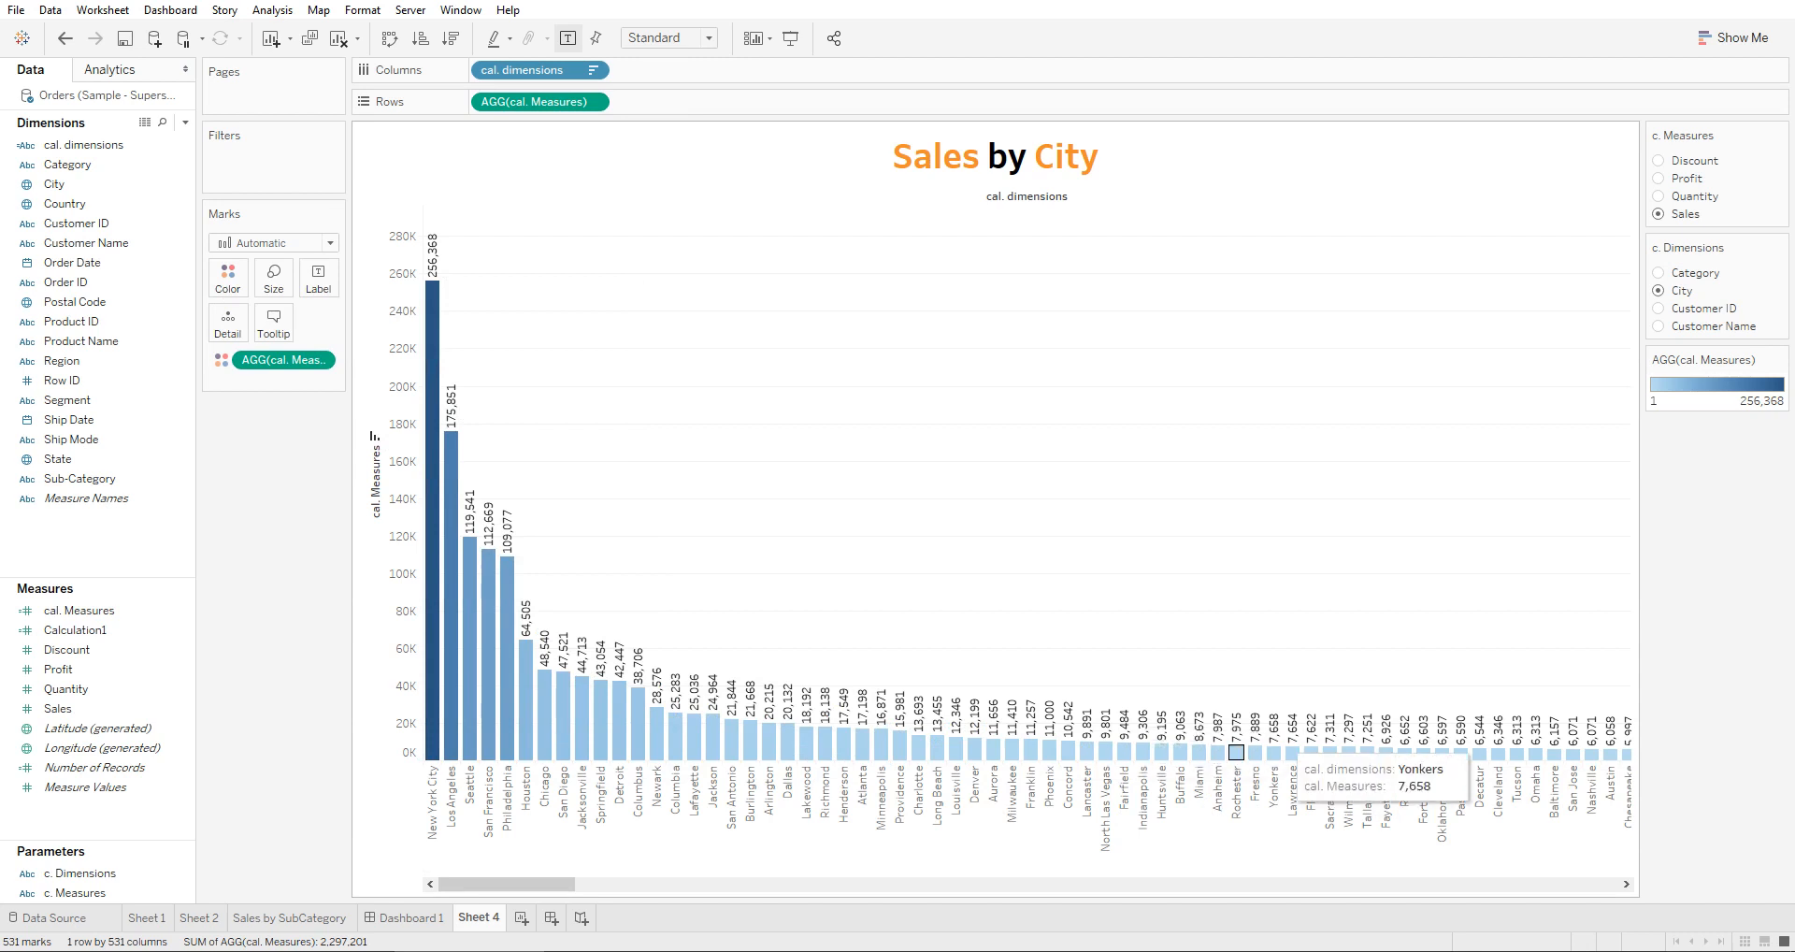
mouse_move(506, 884)
mouse_down()
mouse_move(1322, 884)
mouse_move(507, 883)
mouse_up()
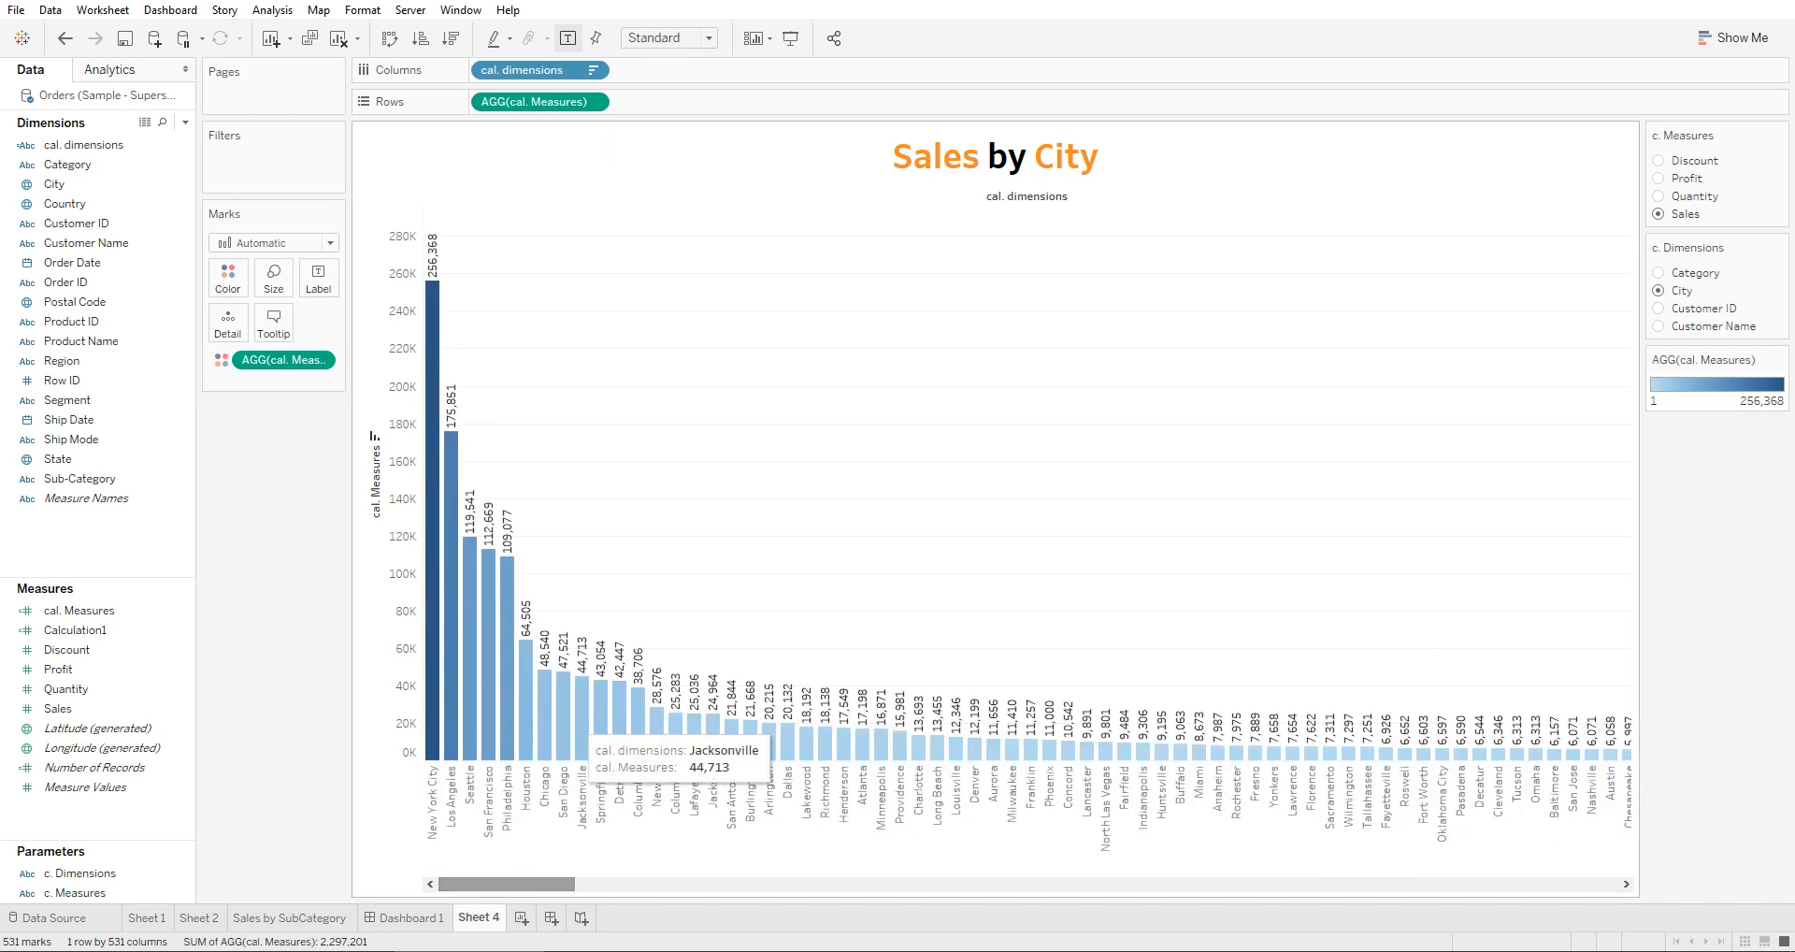
Test the parameters with Discount by City, Customer ID and Customer Name, finishing on Sales by Customer Name
click(1658, 161)
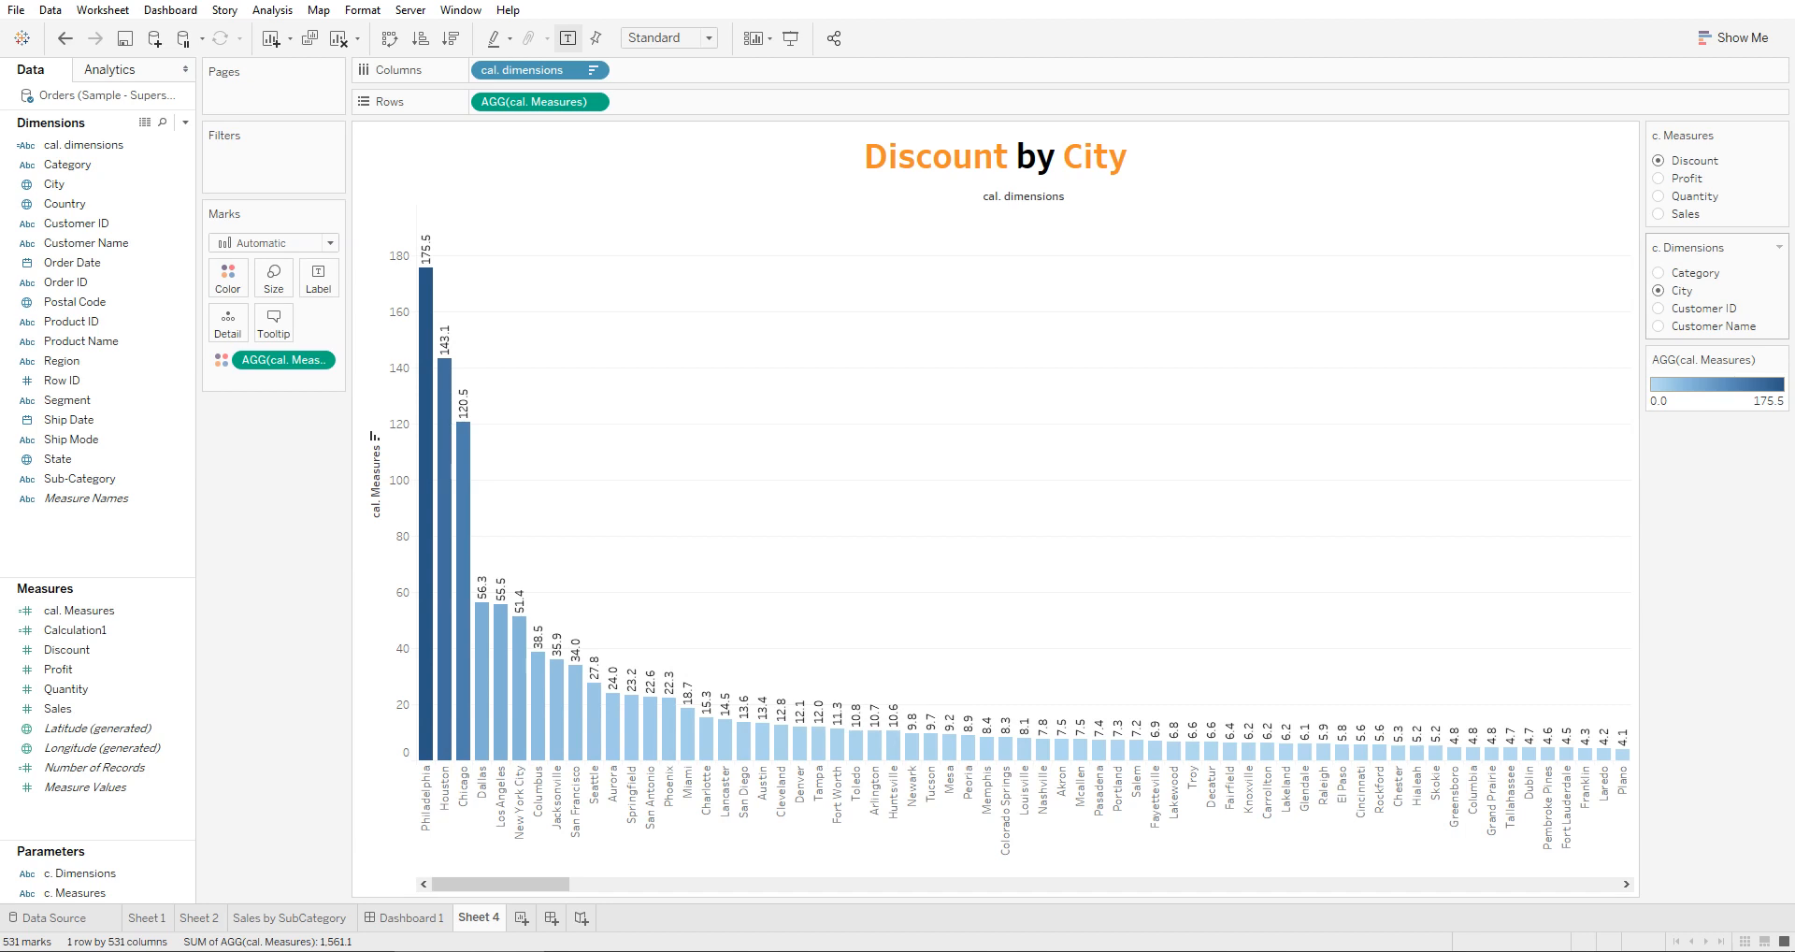
click(1659, 308)
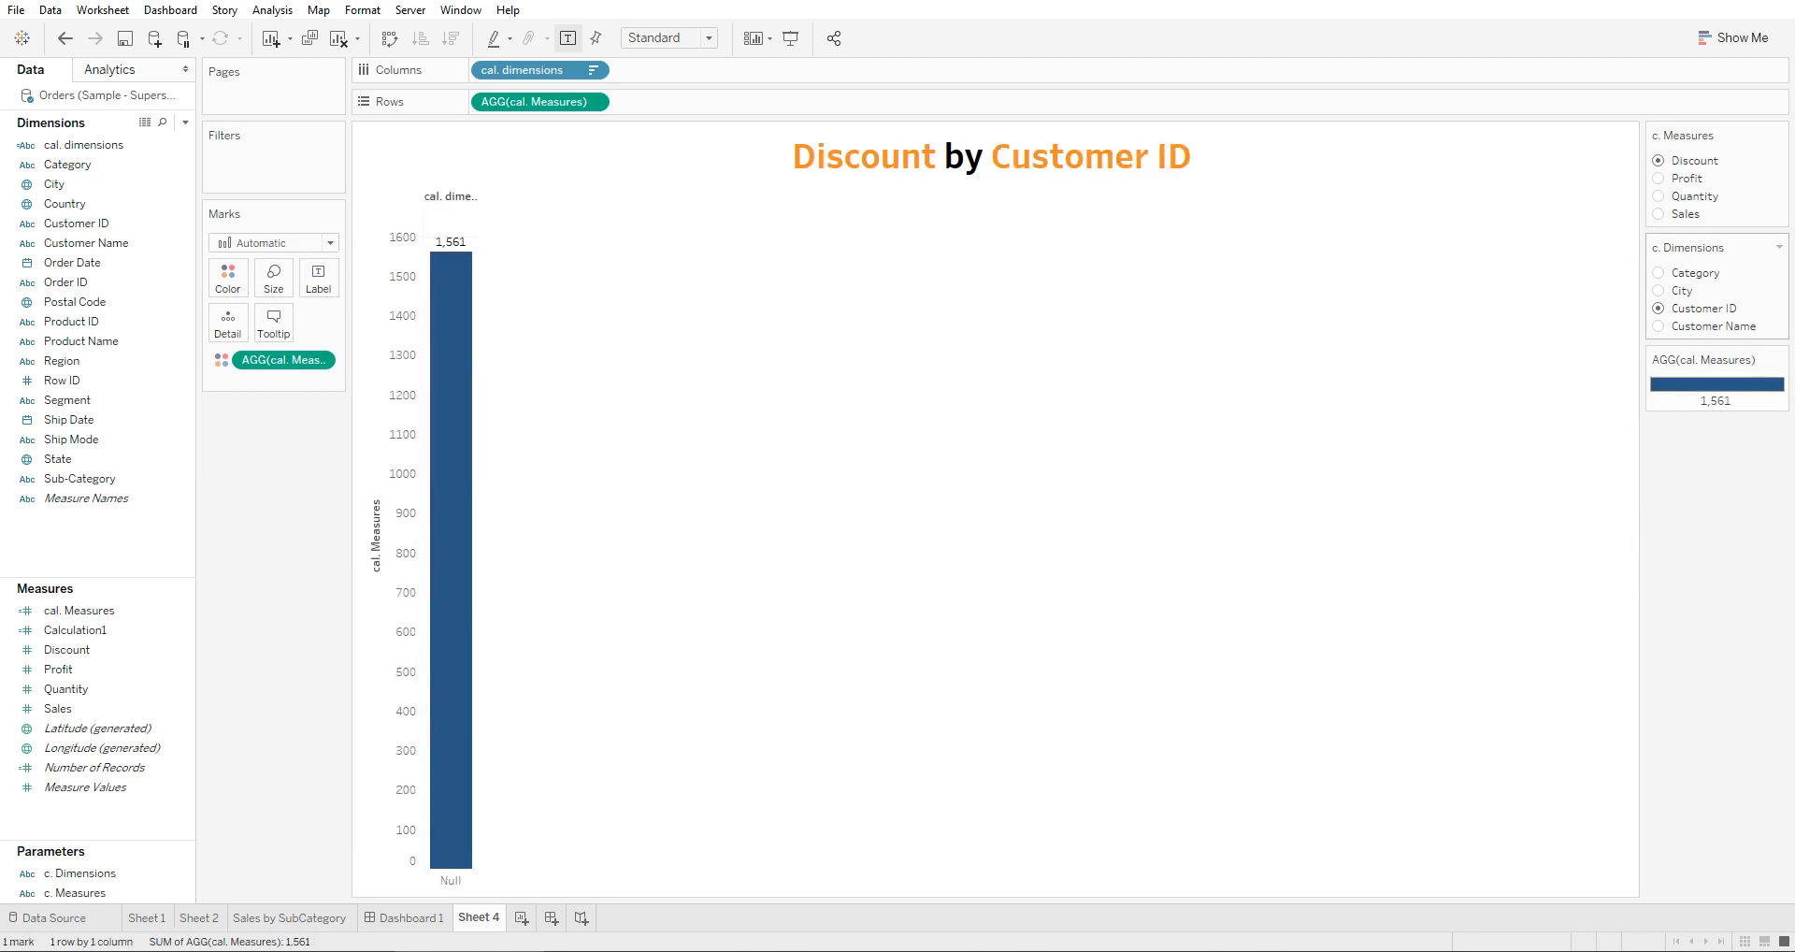
click(1659, 326)
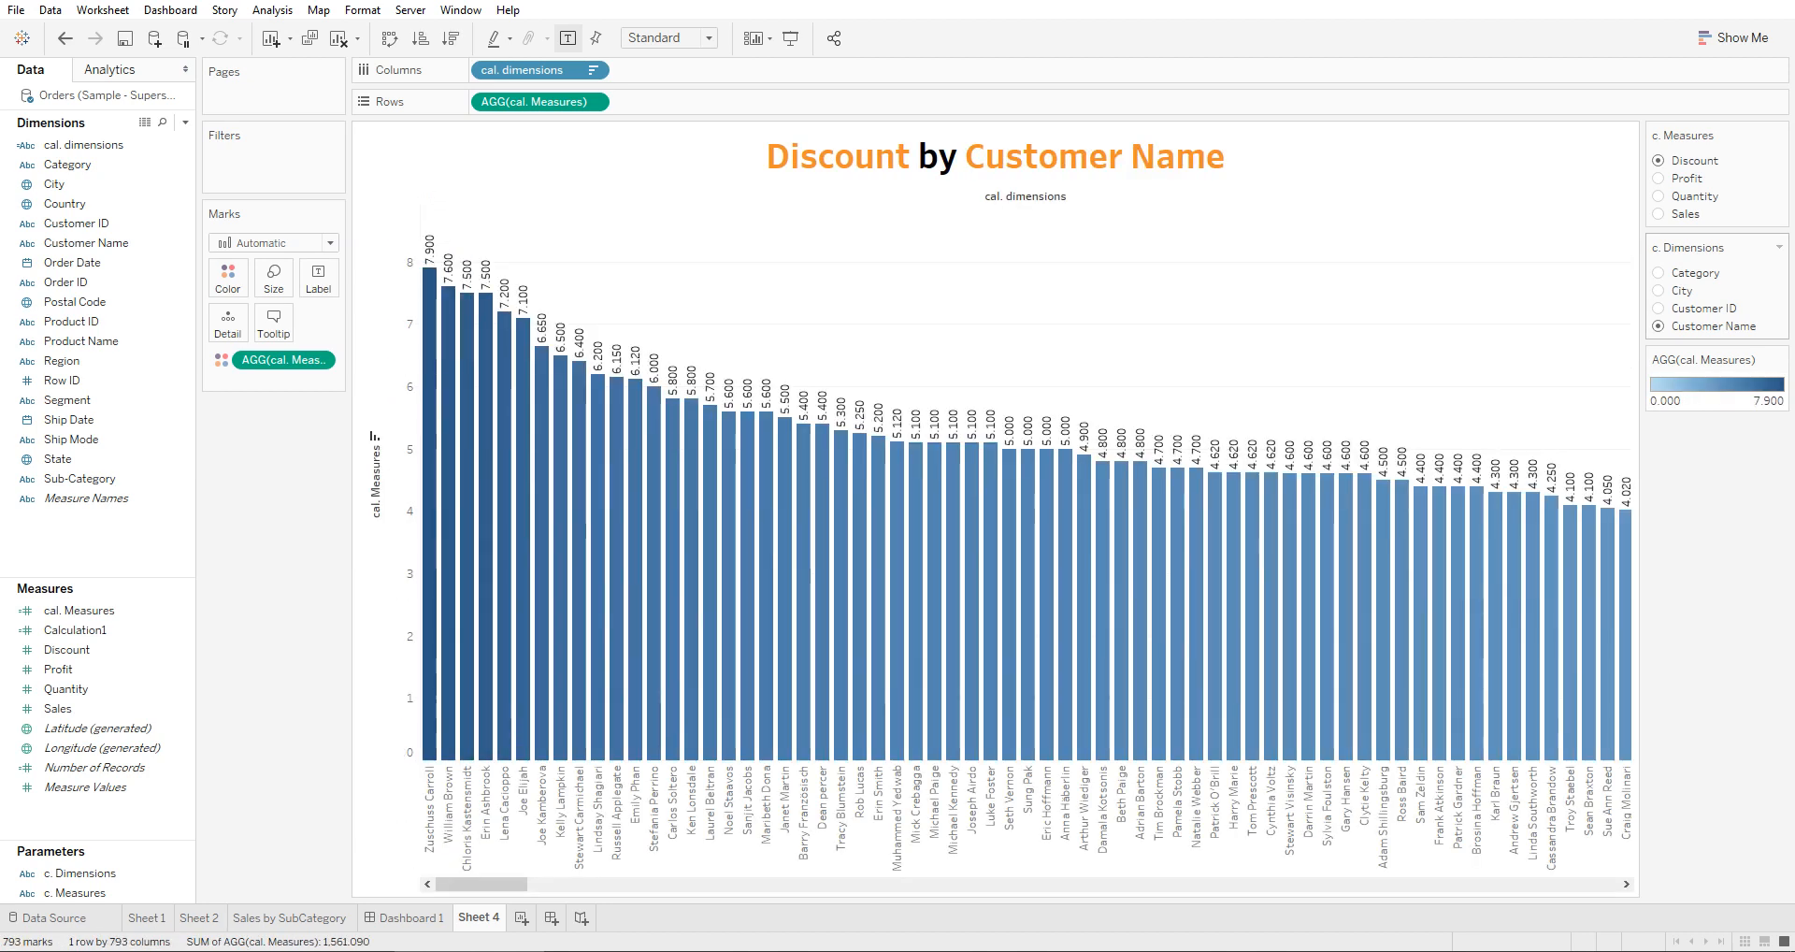
click(1657, 214)
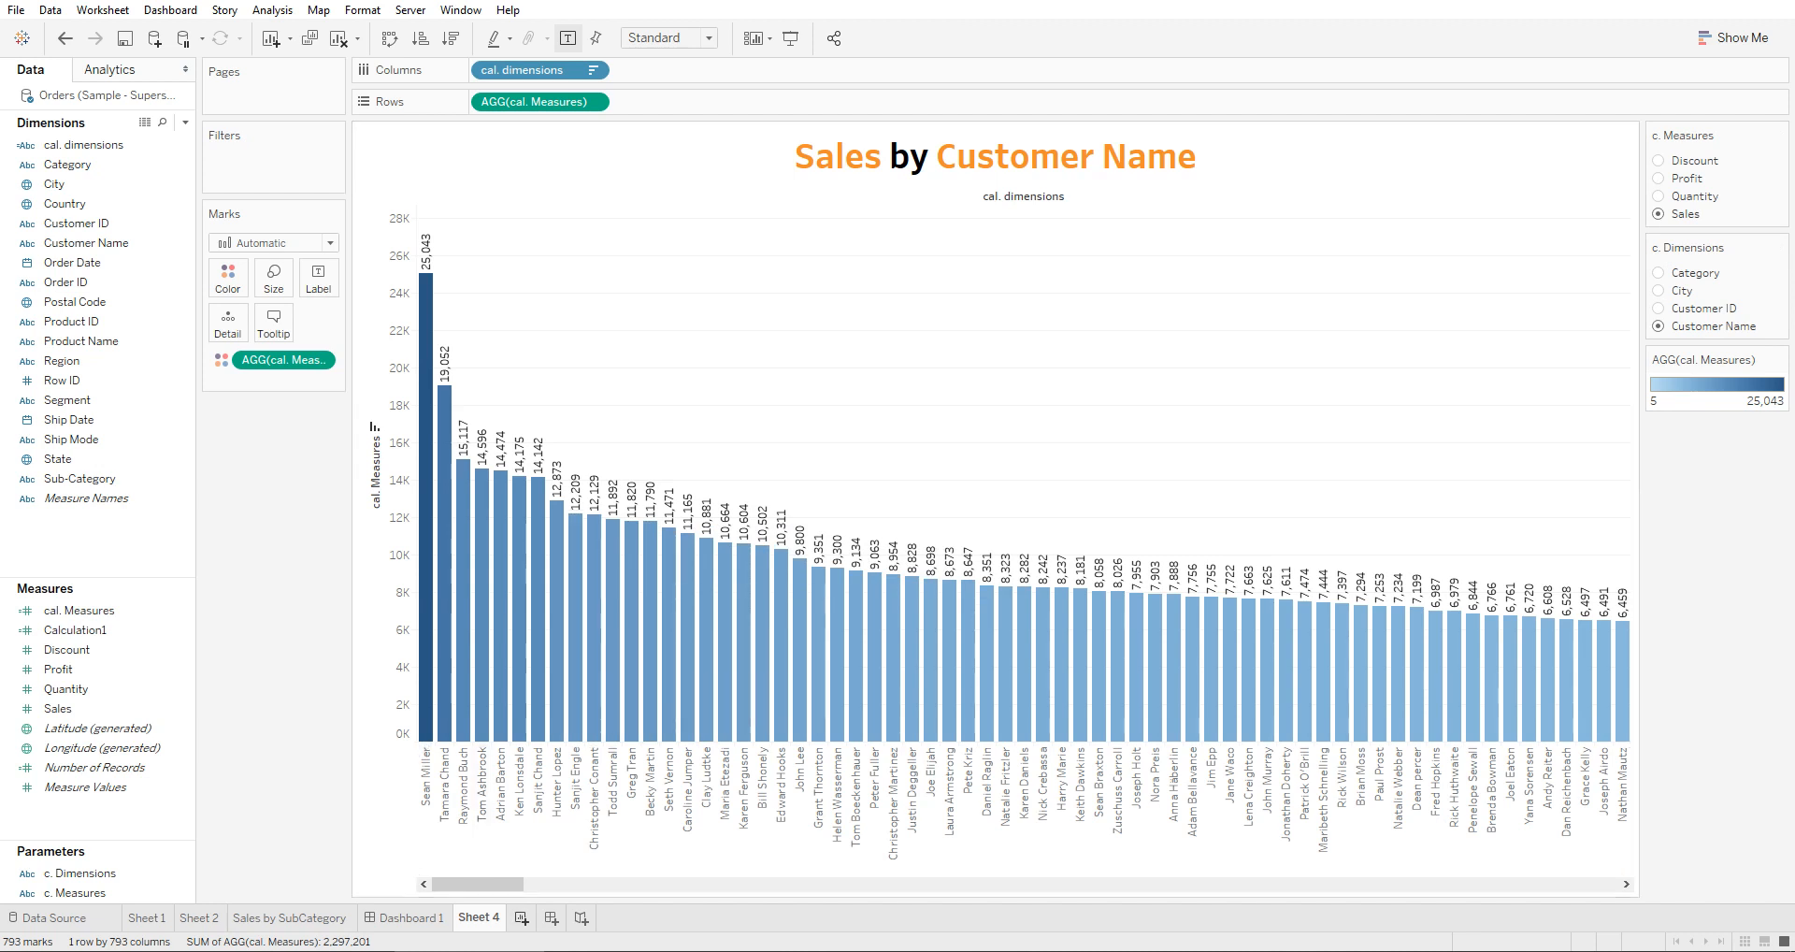
Create a new dashboard and place Sheet 4 on its canvas
click(551, 917)
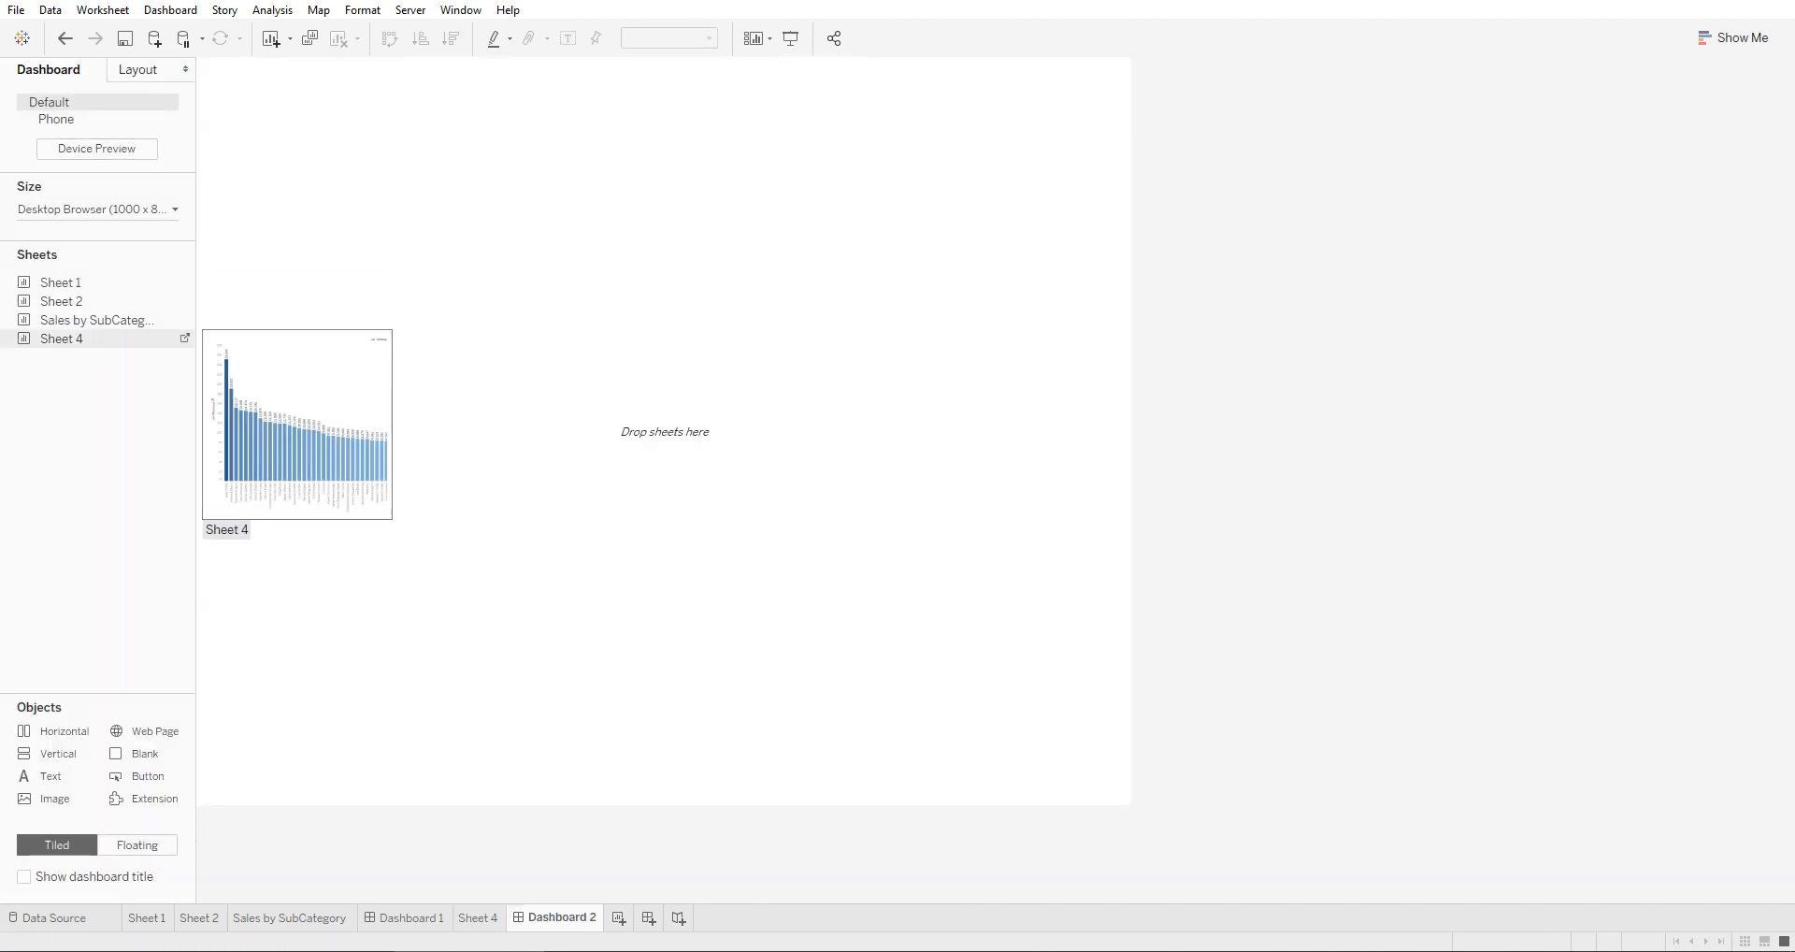
drag(62, 338, 617, 412)
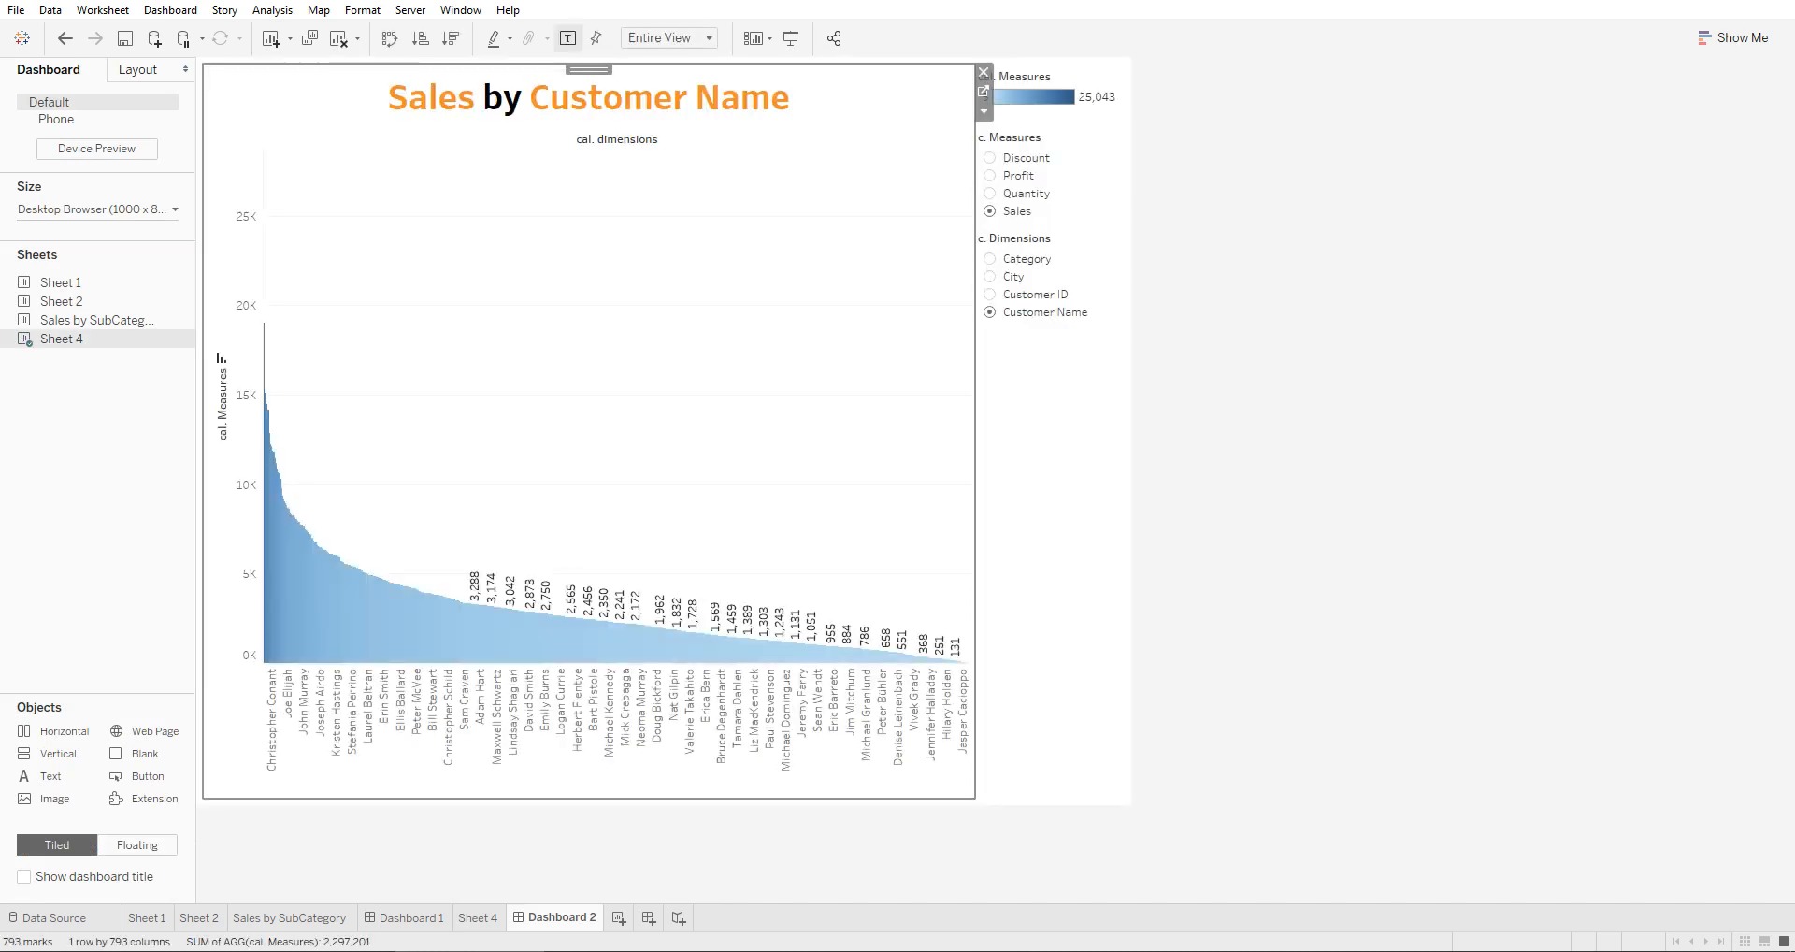
click(1277, 446)
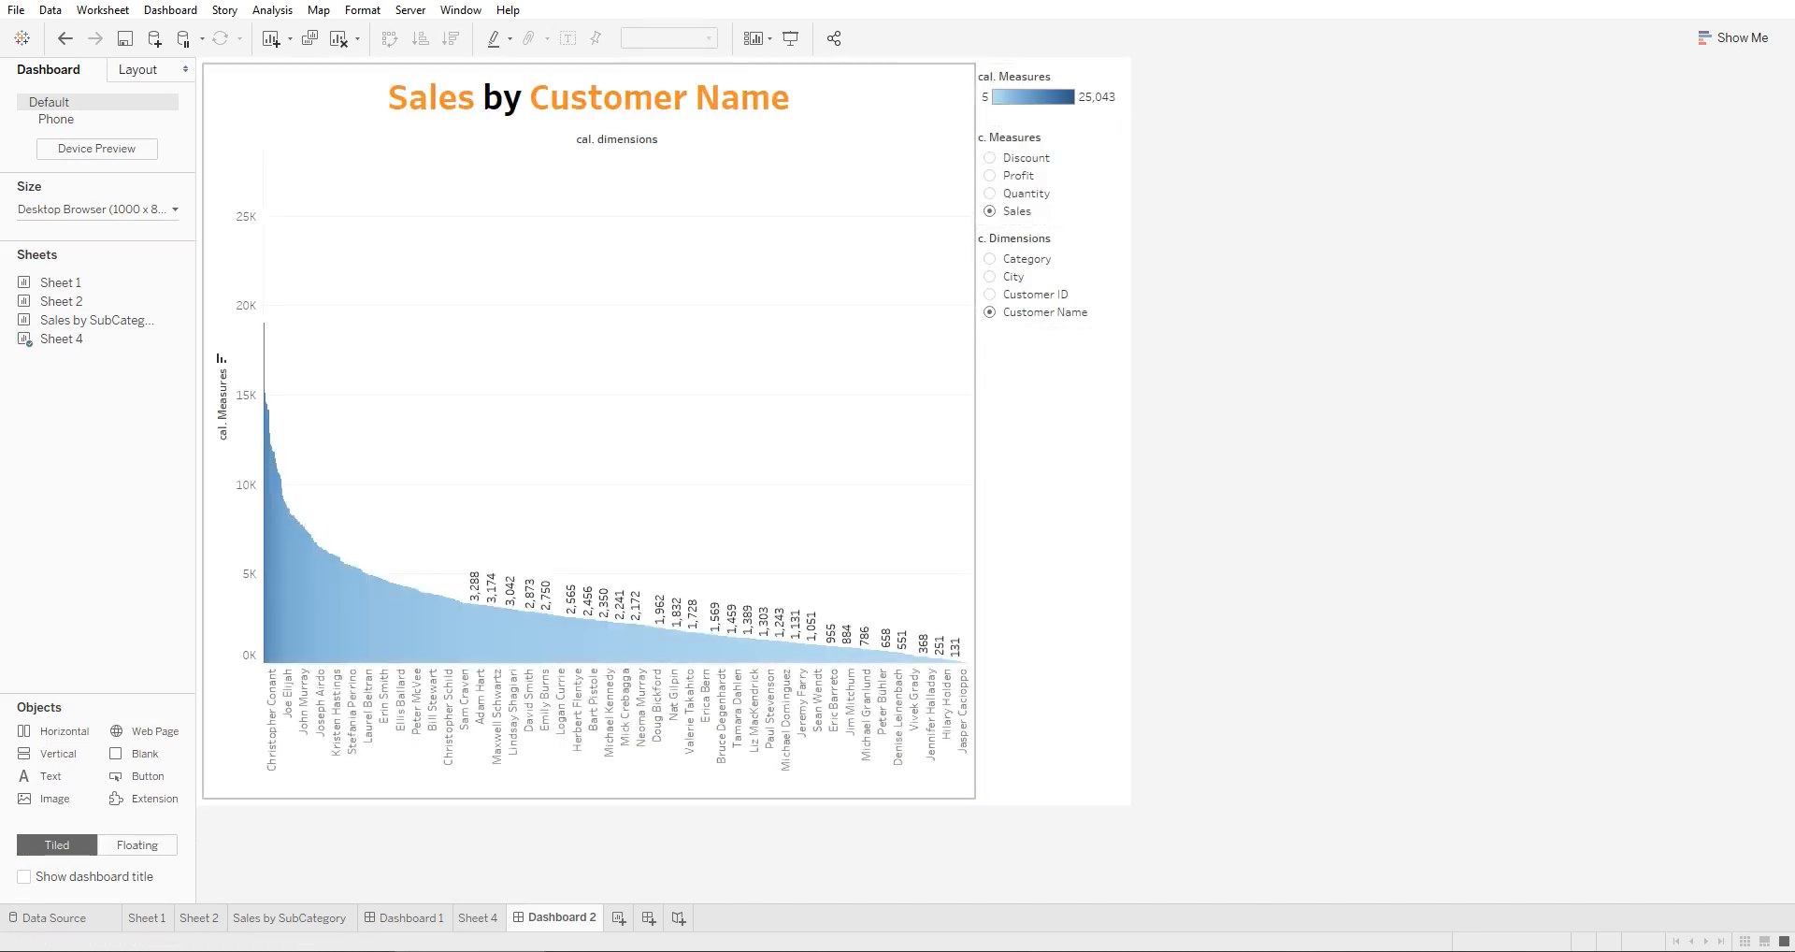
Try Fit Width for the Sheet 4 chart on the dashboard, and settle on Fit Height
click(697, 271)
click(670, 38)
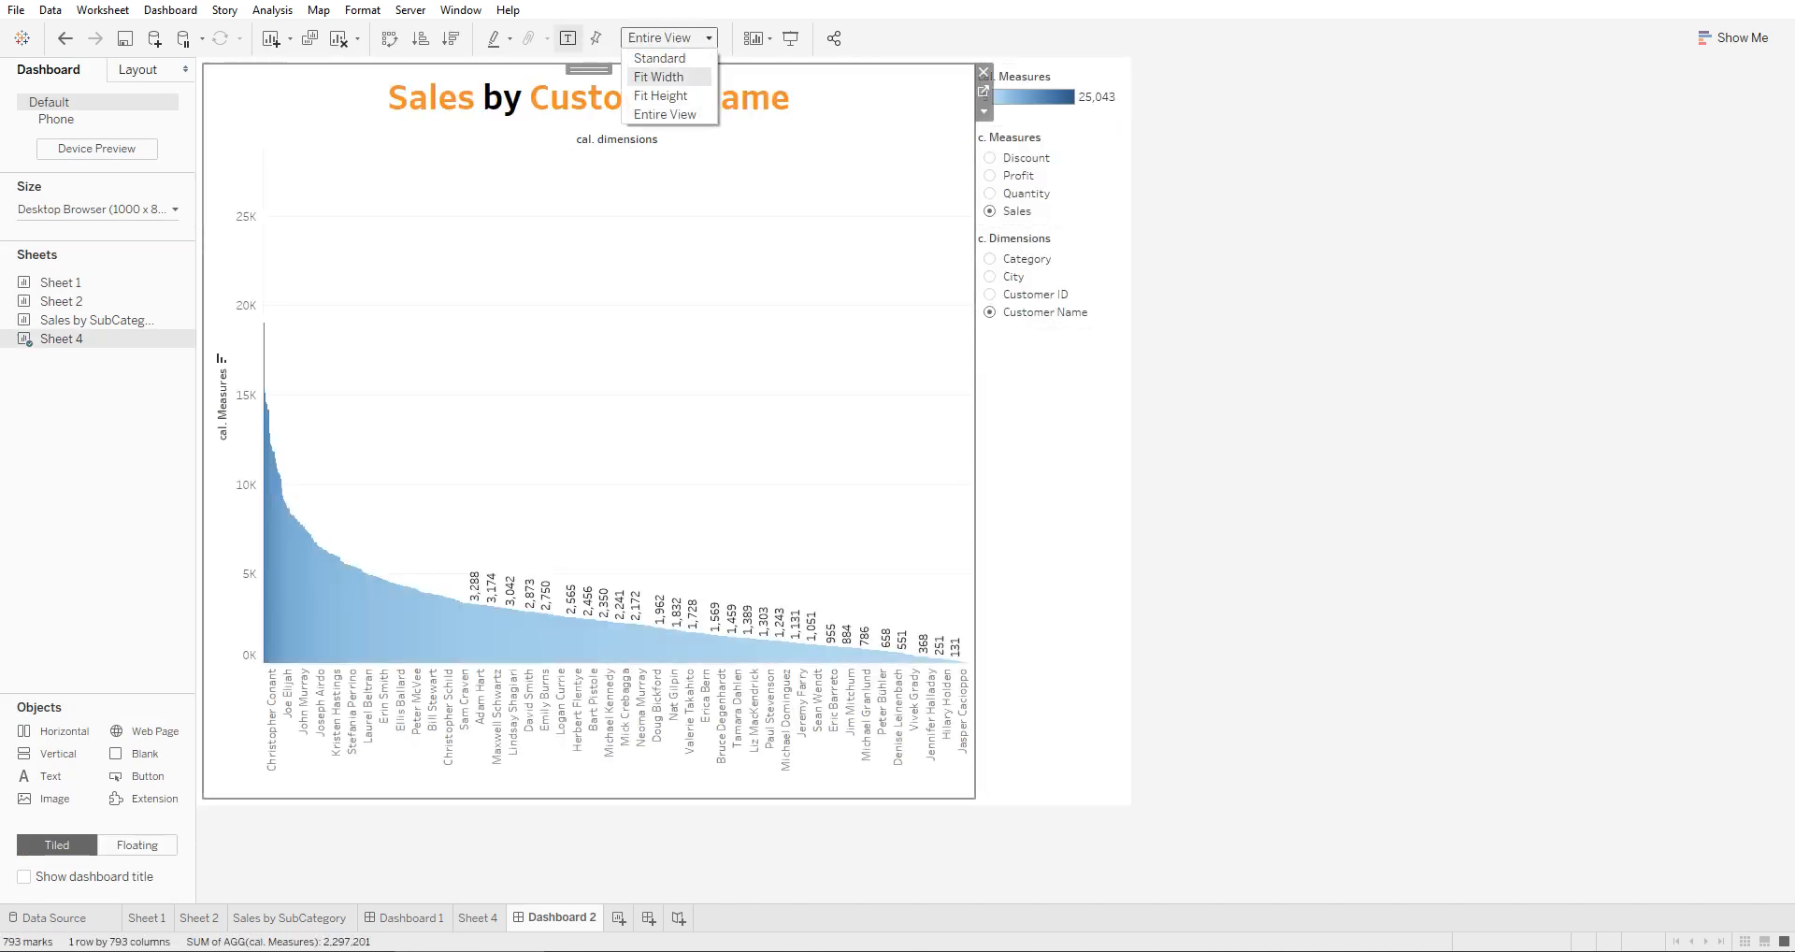
click(659, 77)
click(671, 38)
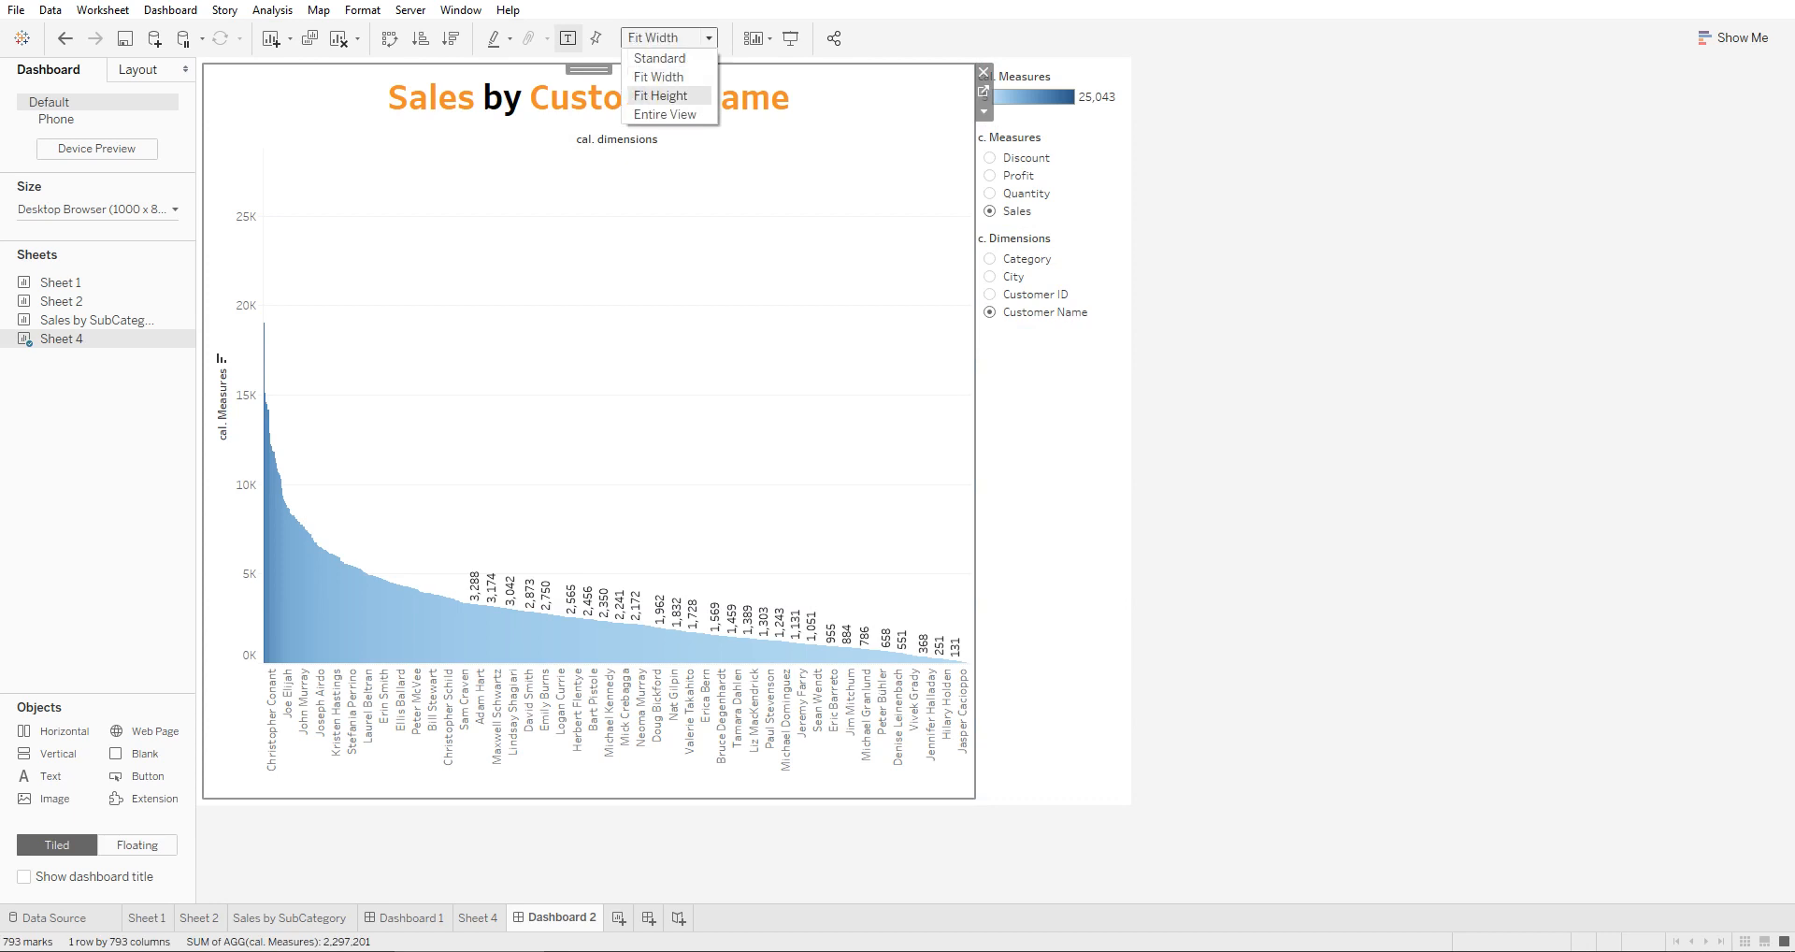
click(659, 94)
click(1253, 379)
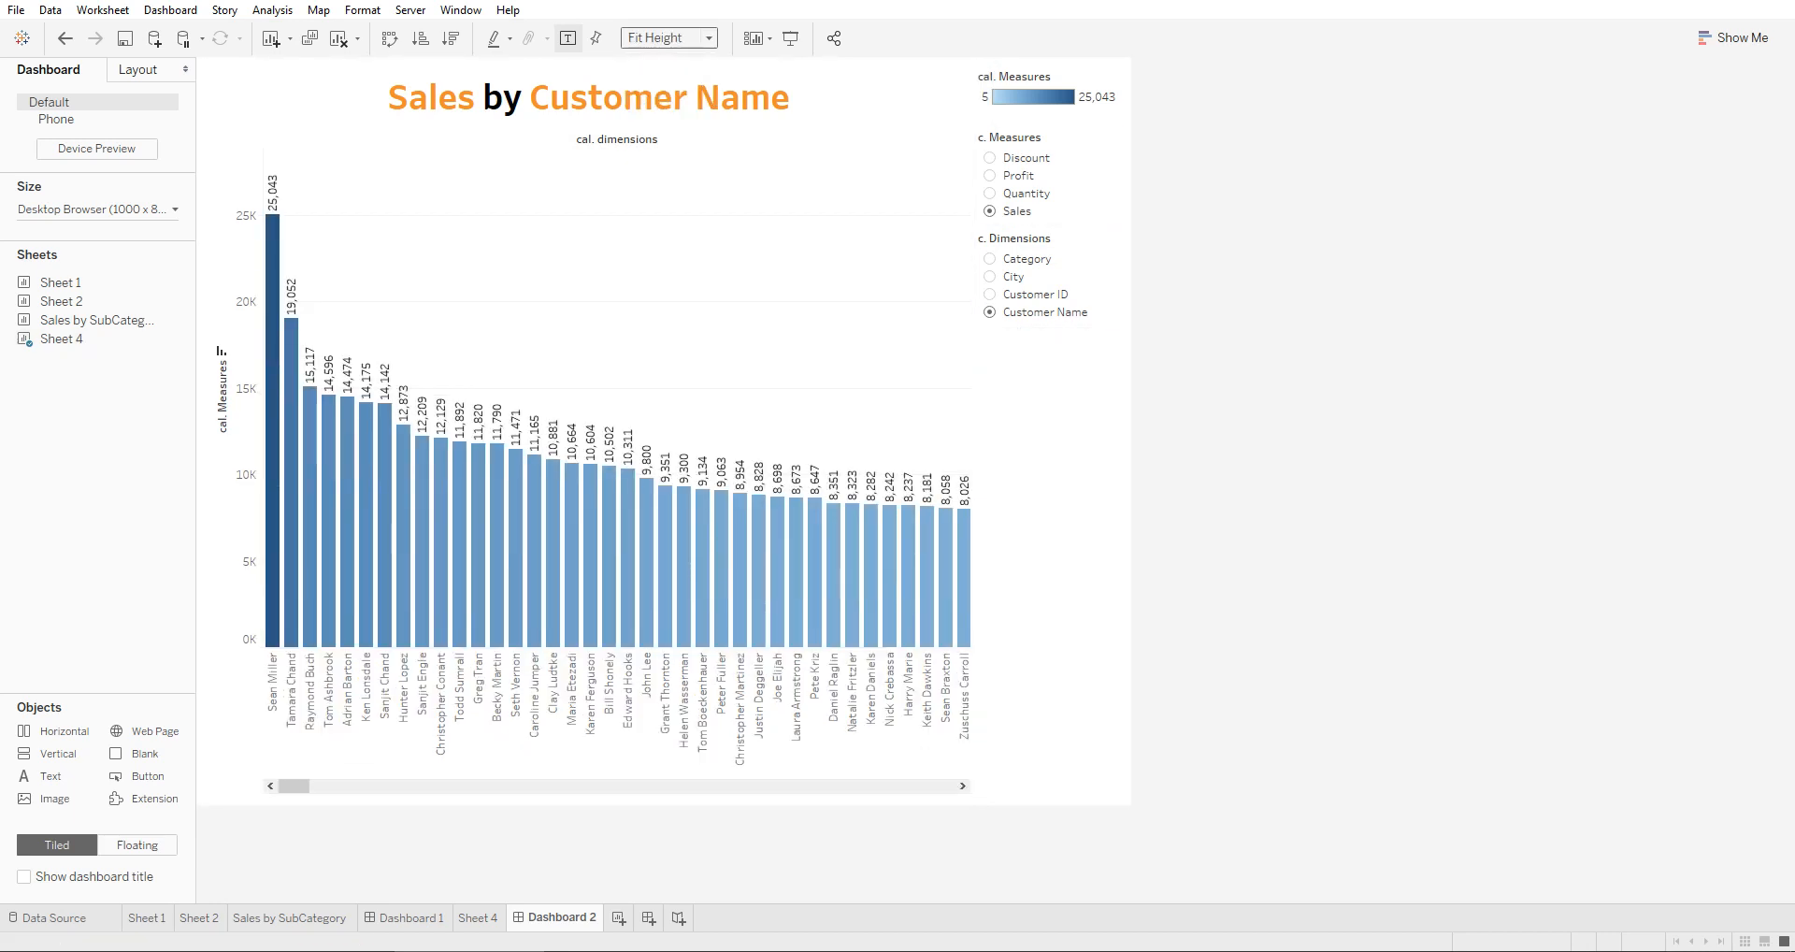
Switch the dashboard's measure to Discount and cycle the dimension through Category and City to Customer Name
click(990, 158)
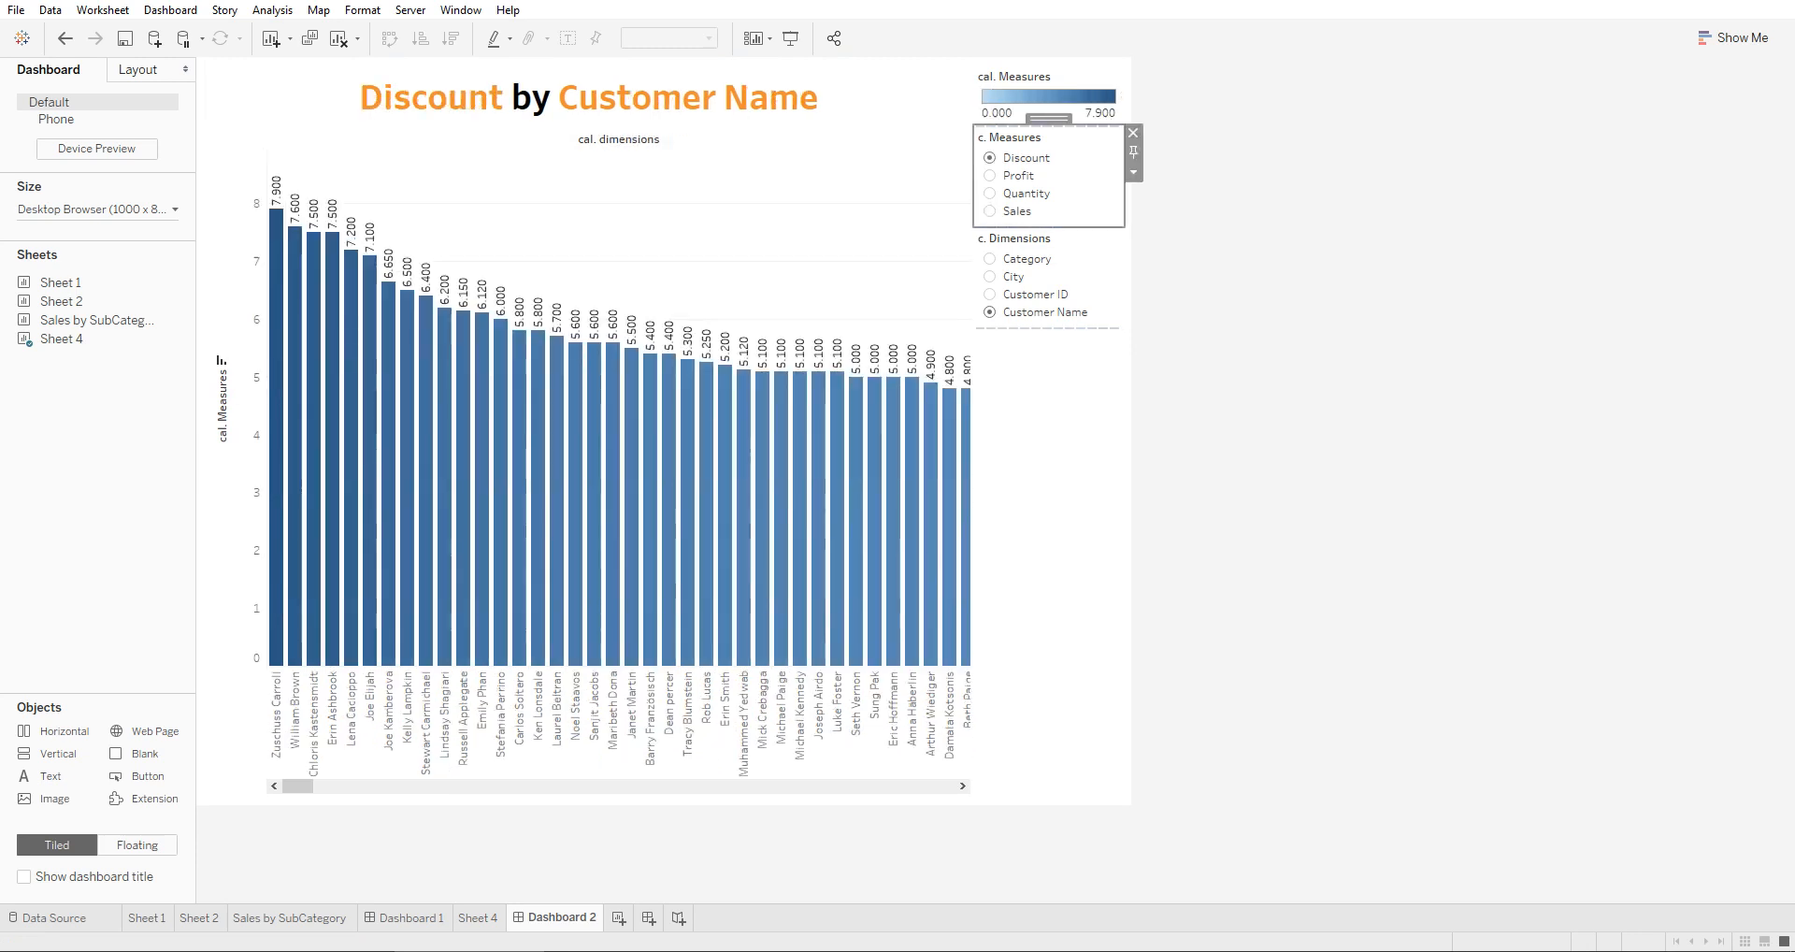
click(1014, 259)
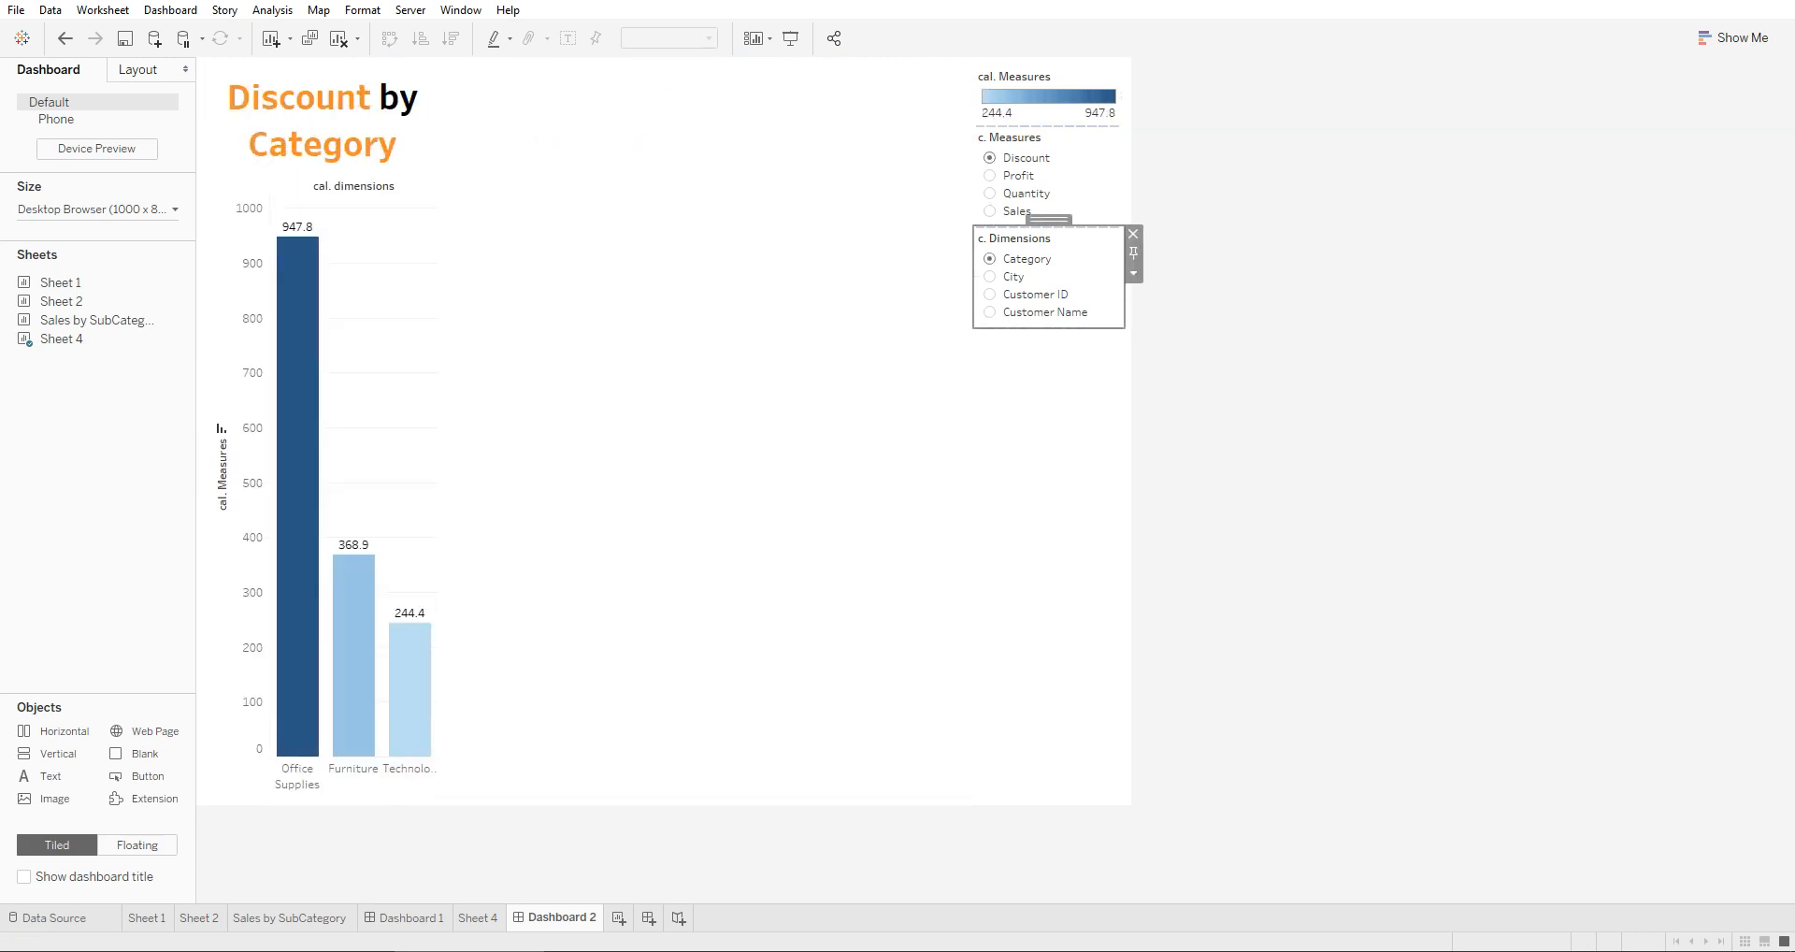
click(1011, 276)
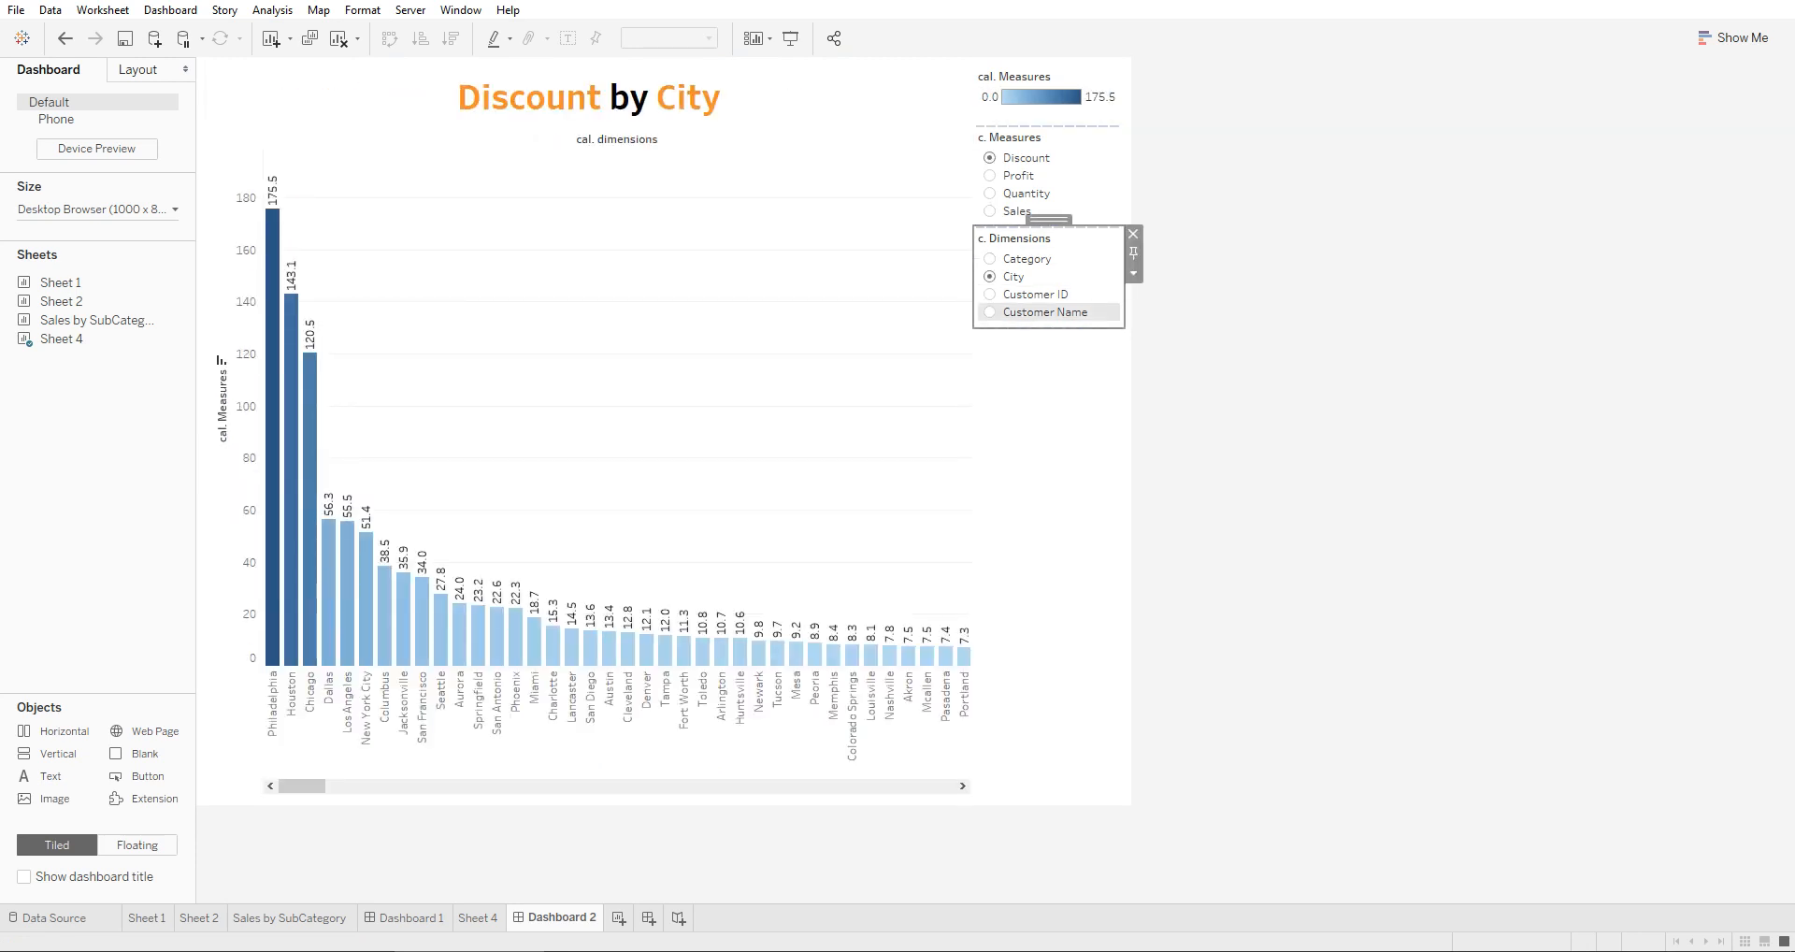
click(1028, 312)
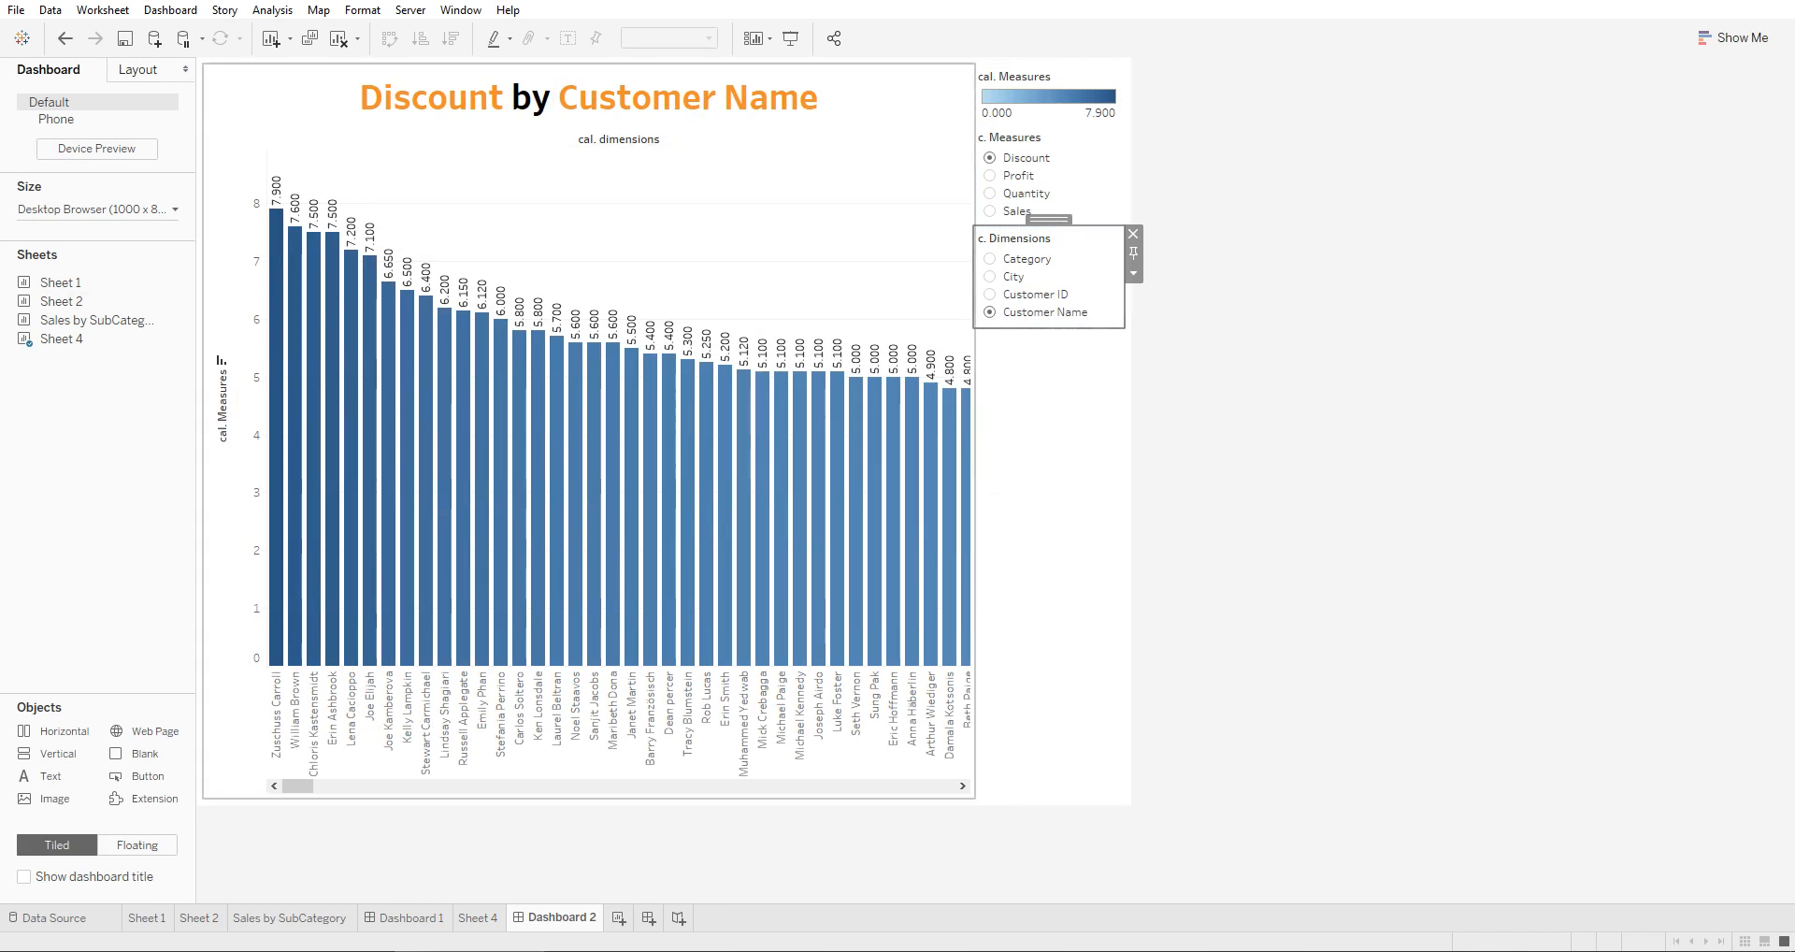